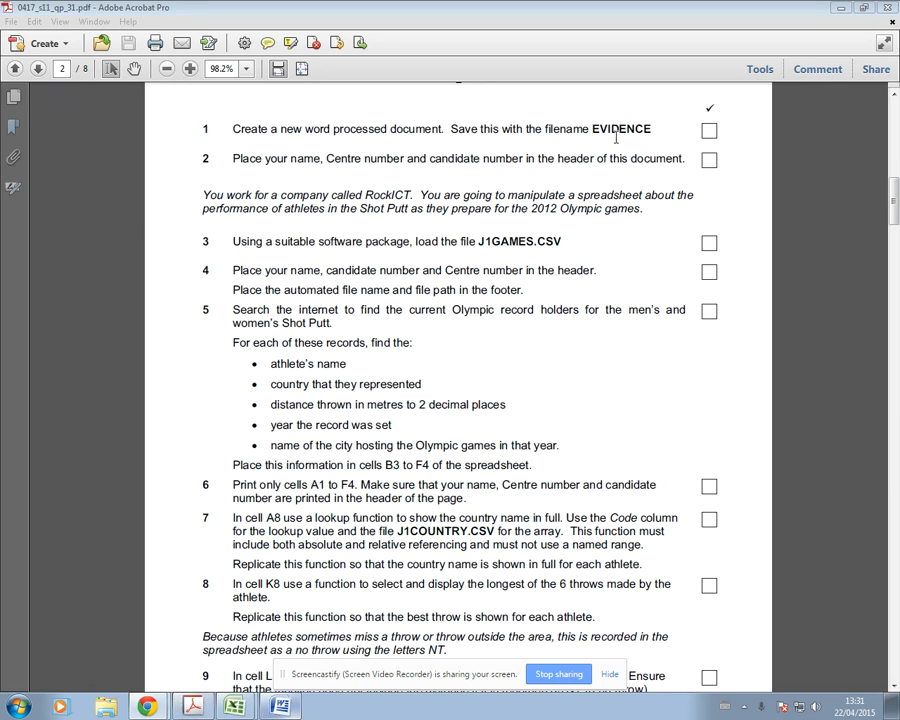
Step: Review the Evidence document's header in Word and the J1GAMES spreadsheet in Excel, and return to the question paper in Acrobat
click(290, 709)
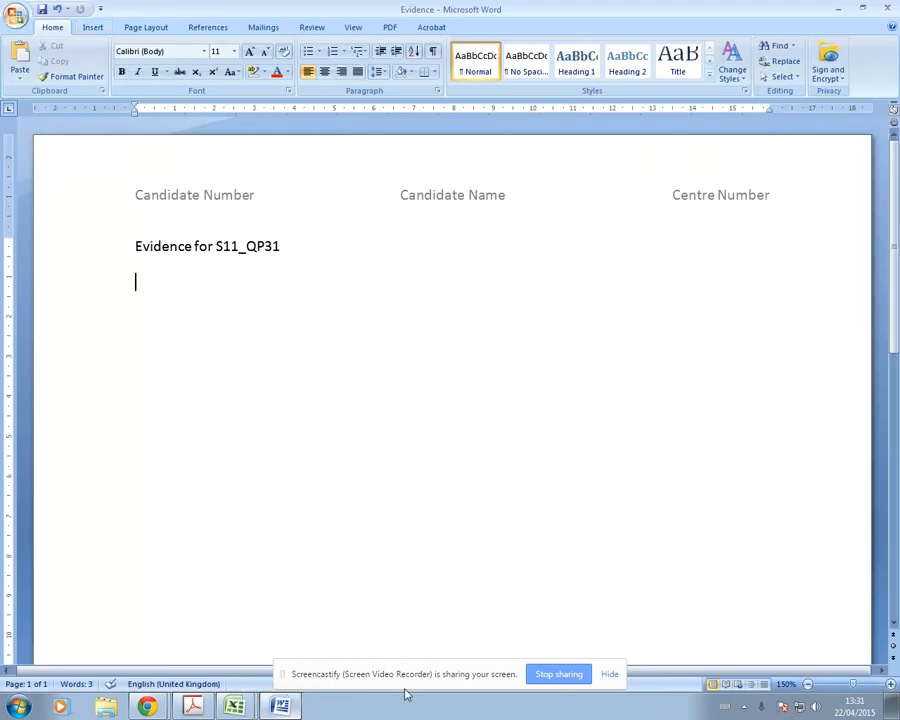
mouse_move(234, 706)
click(230, 666)
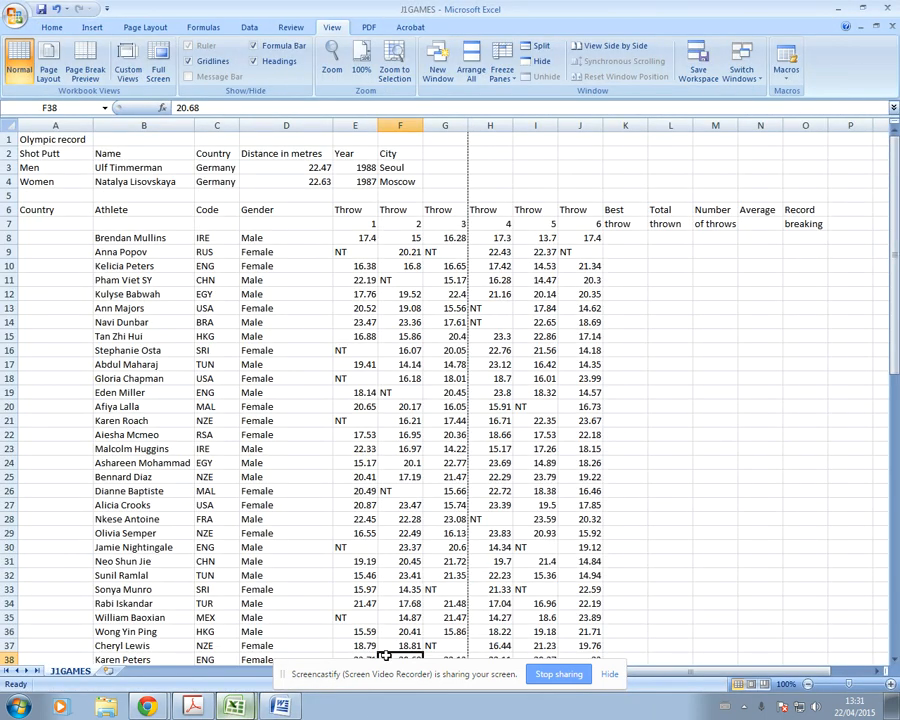
click(193, 707)
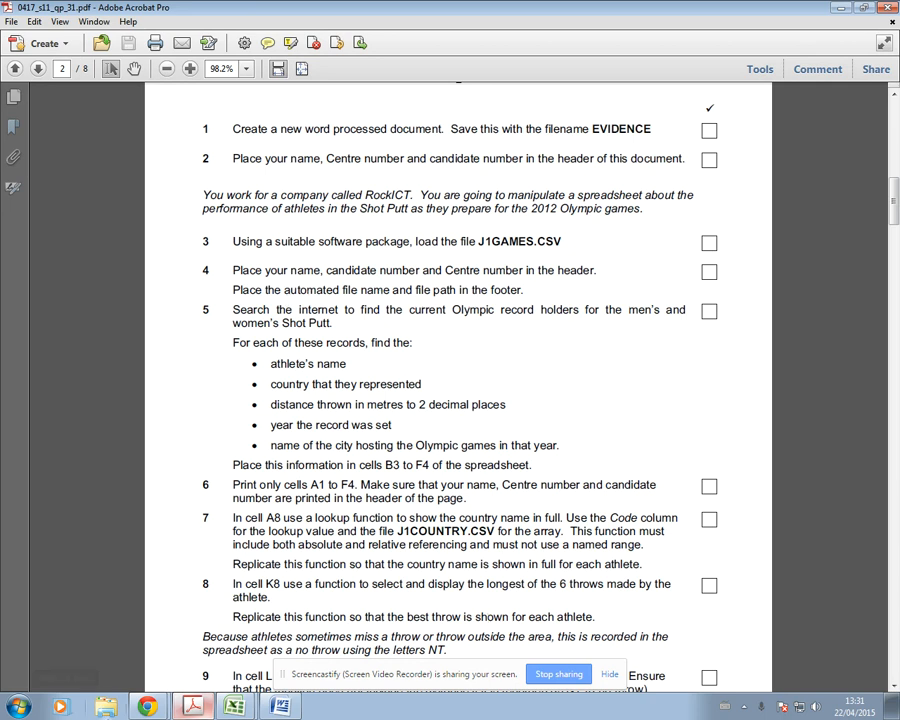
Step: Switch to J1GAMES in Excel, open its page header, and check the candidate number, candidate name and centre number sections
click(234, 706)
click(221, 652)
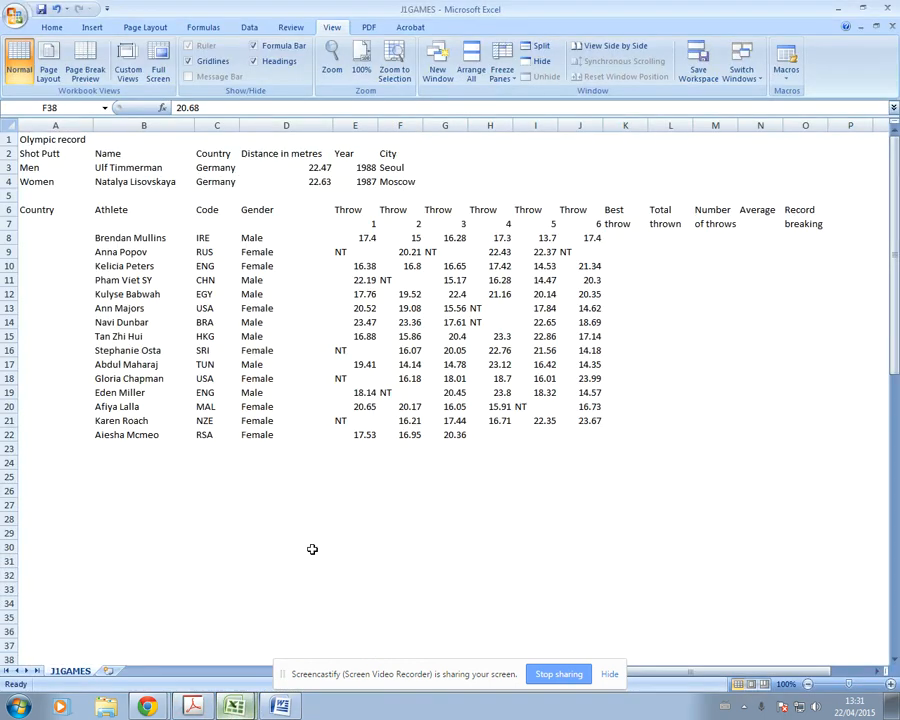
click(93, 29)
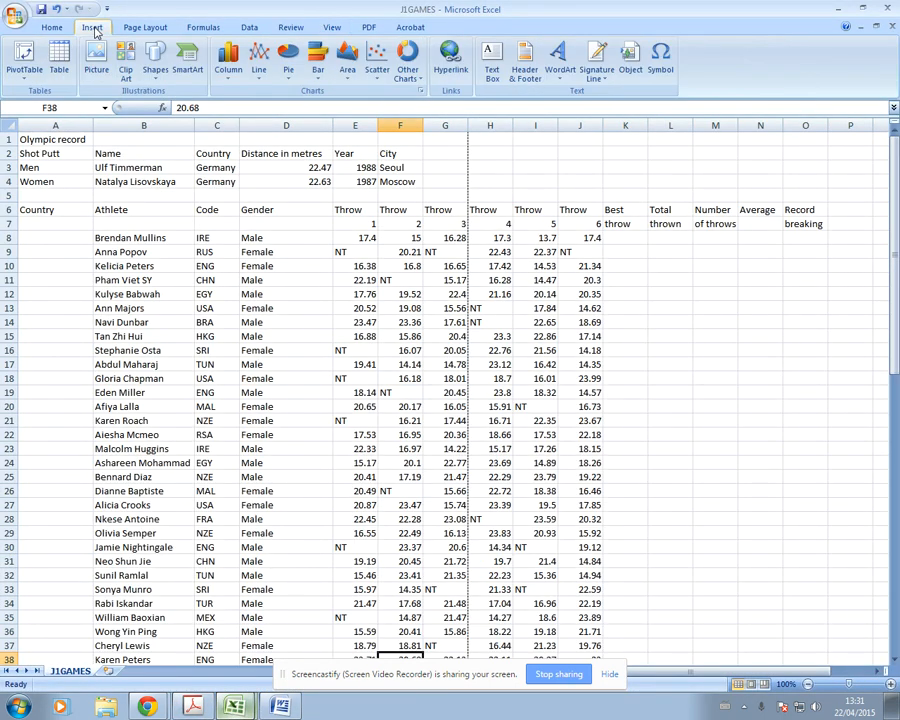
click(525, 60)
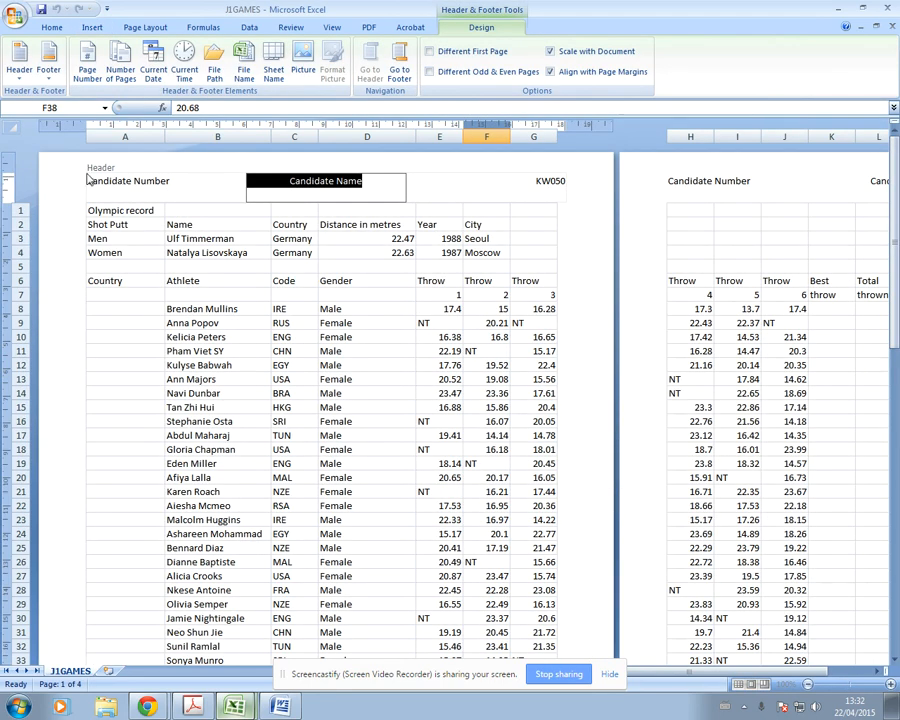
click(105, 186)
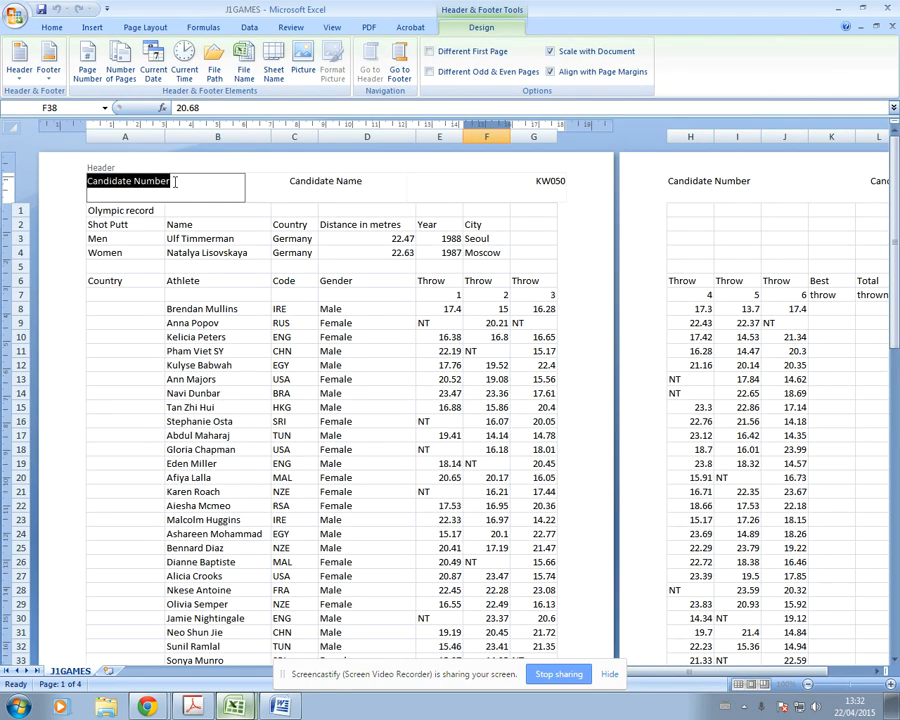
click(282, 188)
click(123, 186)
click(347, 182)
click(536, 182)
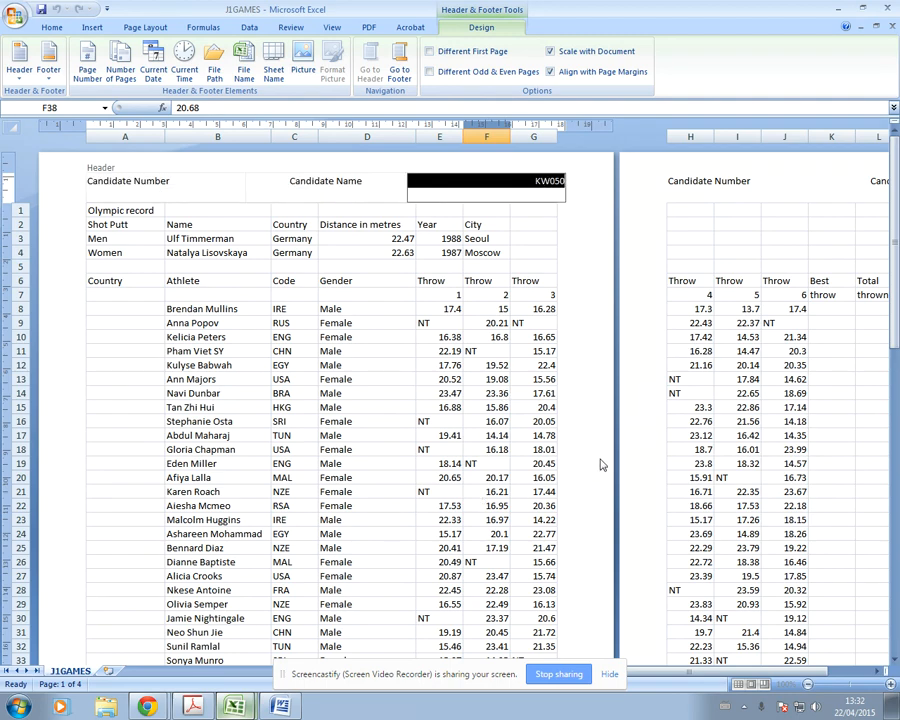
Step: Replace the contents of the centre footer section with the automated file path and file name fields
drag(895, 340, 895, 366)
click(378, 558)
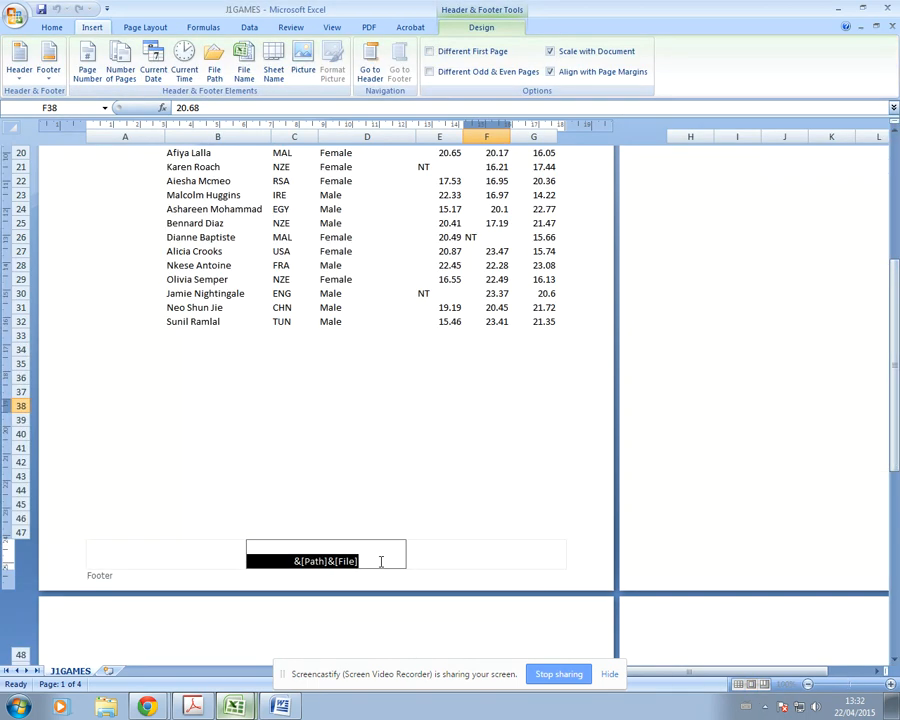
click(375, 562)
drag(357, 561, 272, 553)
key(Delete)
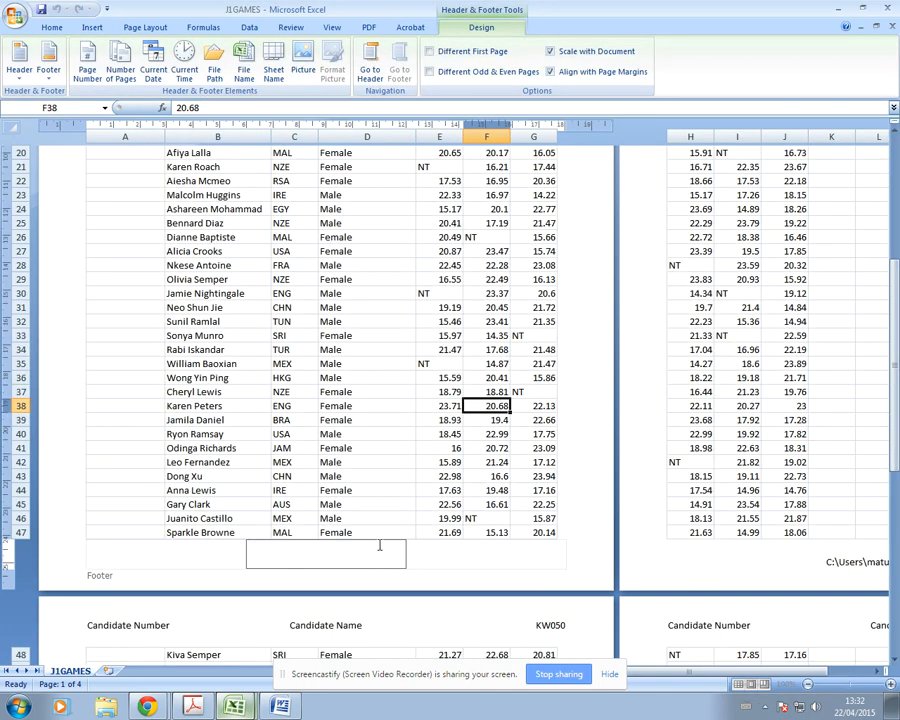
click(215, 70)
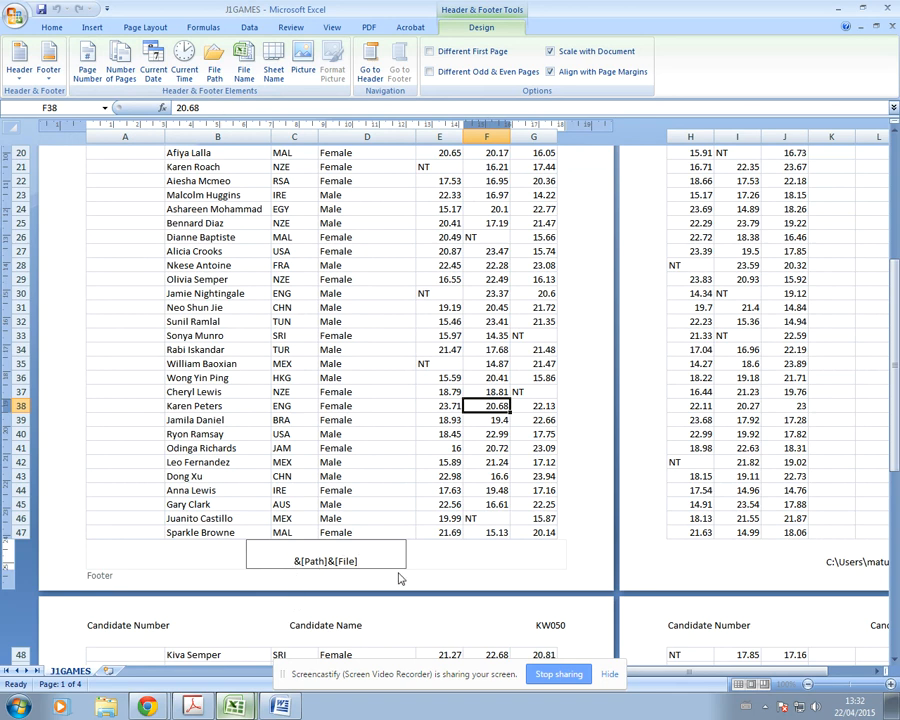
click(244, 66)
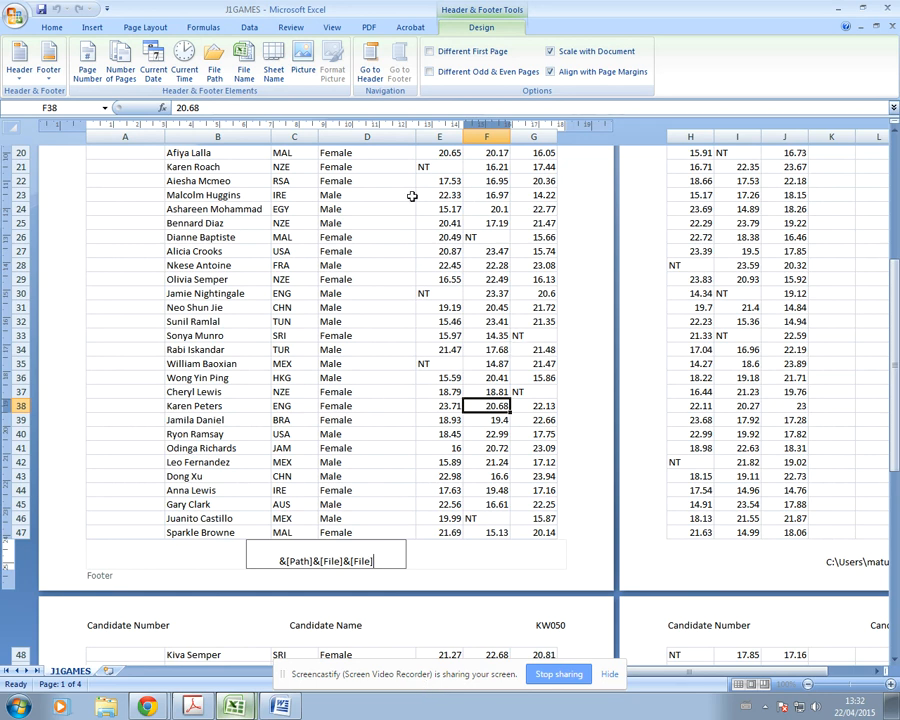
click(214, 334)
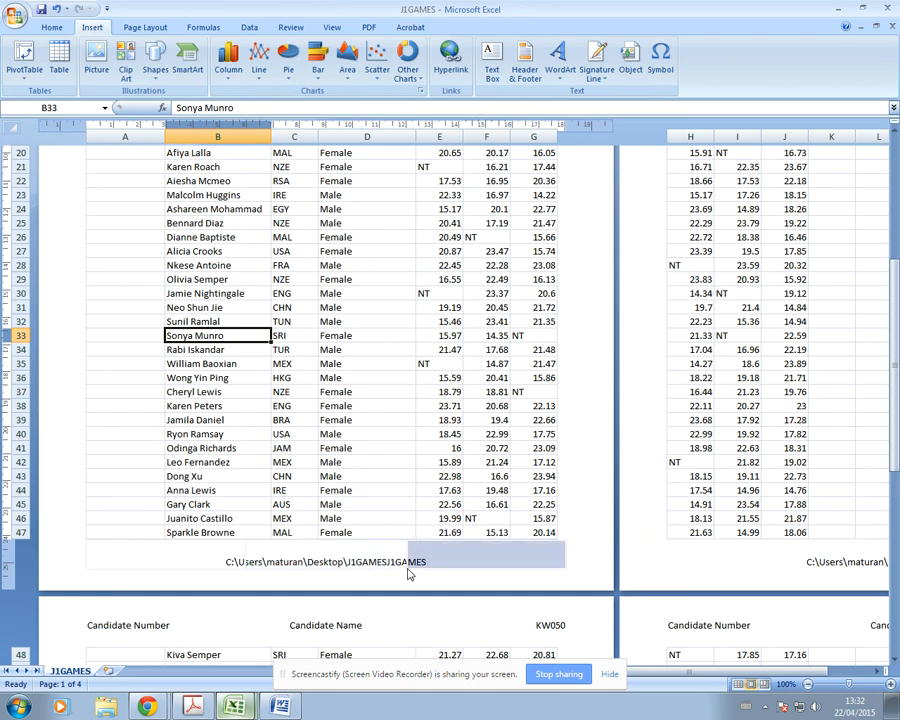
Step: Insert spaces before the last file name field in the centre footer to separate it from the file path
click(351, 562)
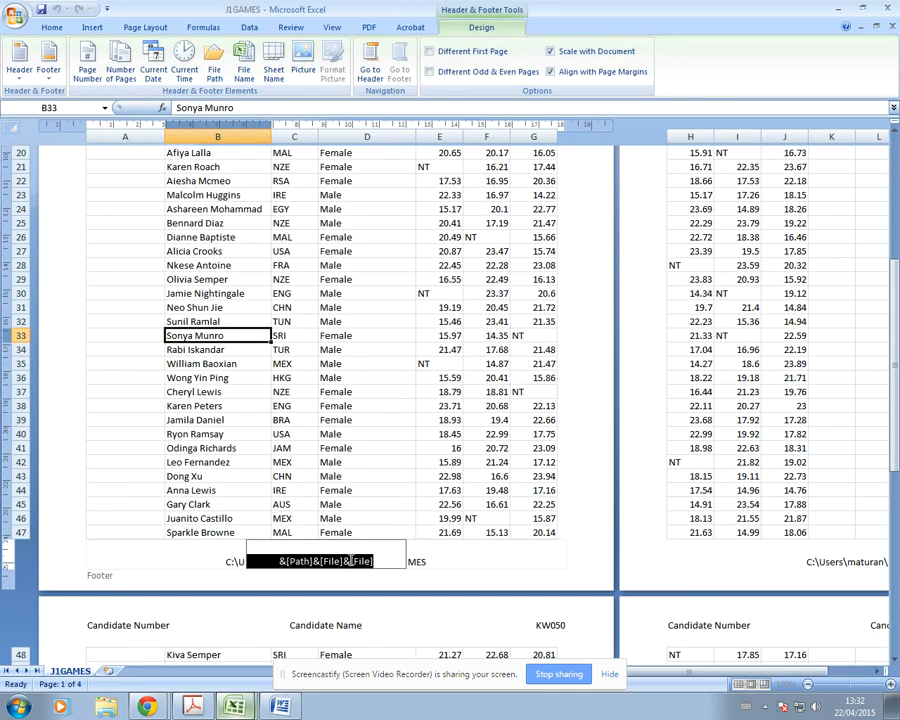
click(345, 562)
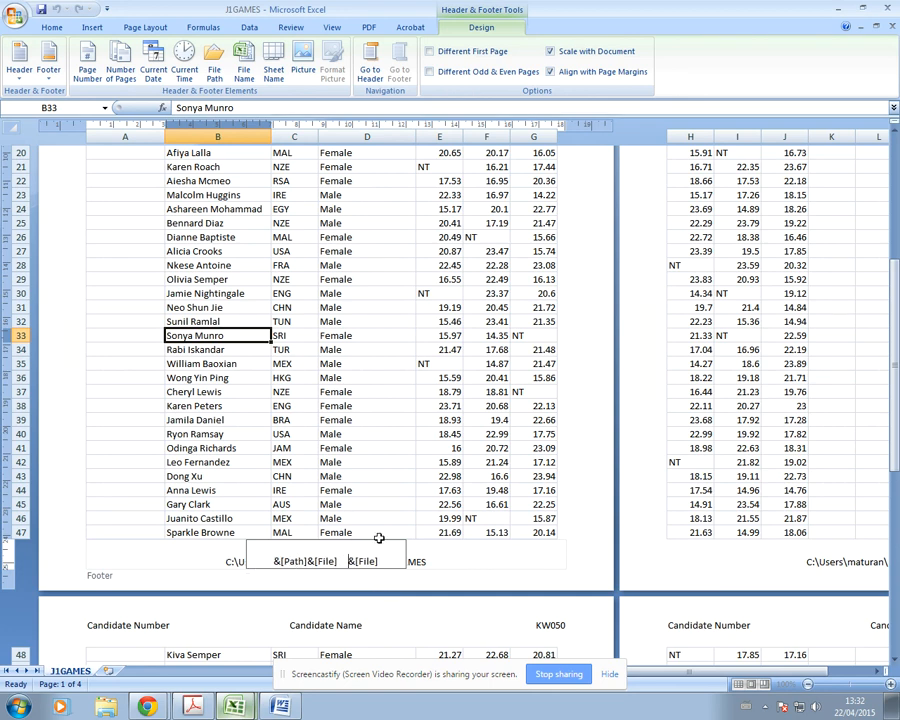
click(402, 504)
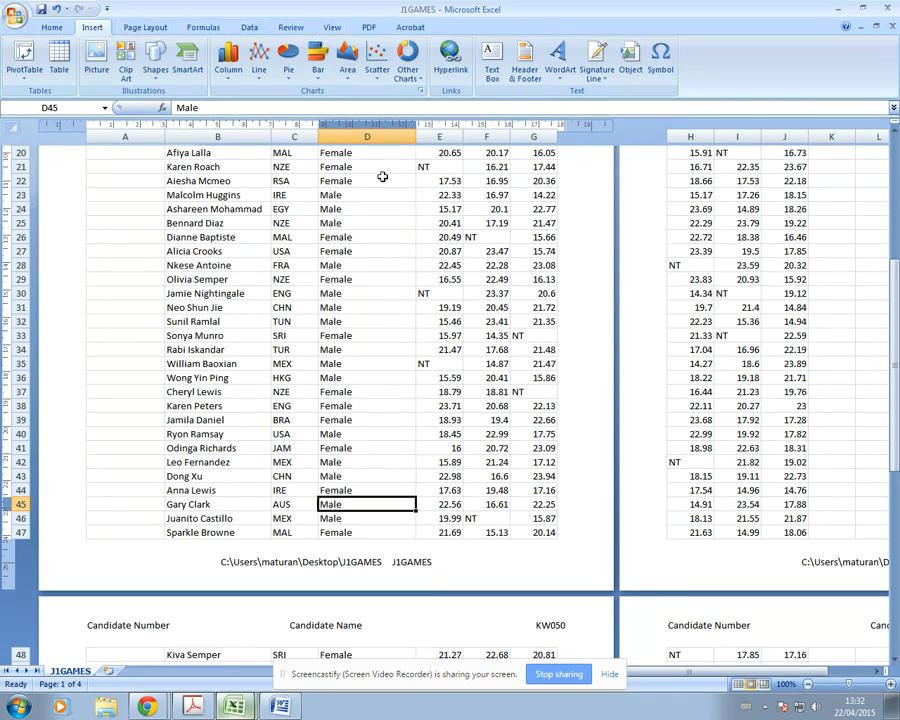
Step: Return the J1GAMES worksheet to Normal view and go back to its first rows
click(331, 27)
click(14, 66)
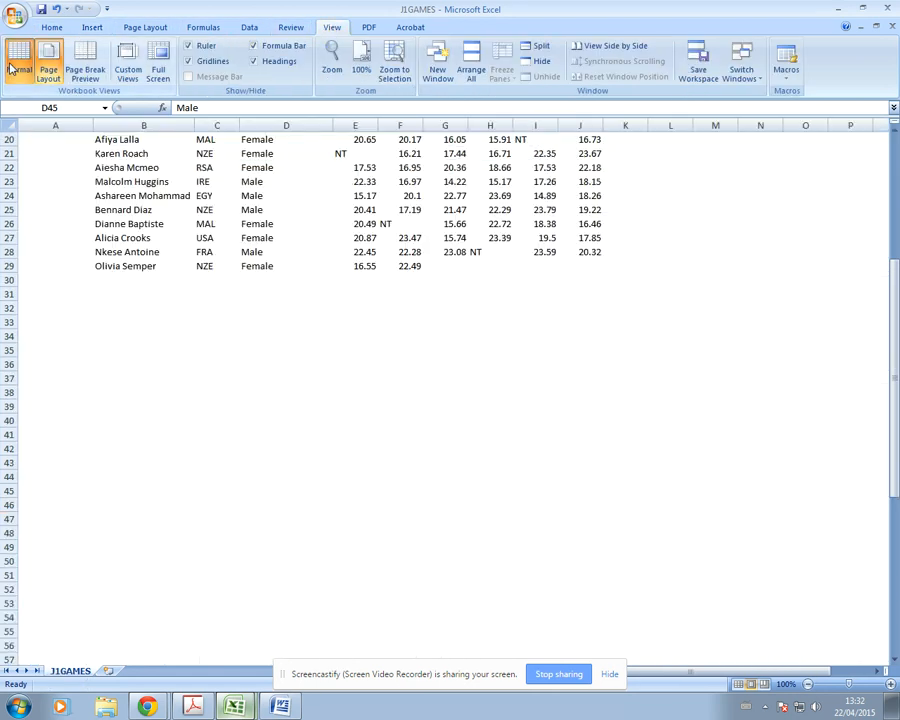
scroll(245, 550, up, 5)
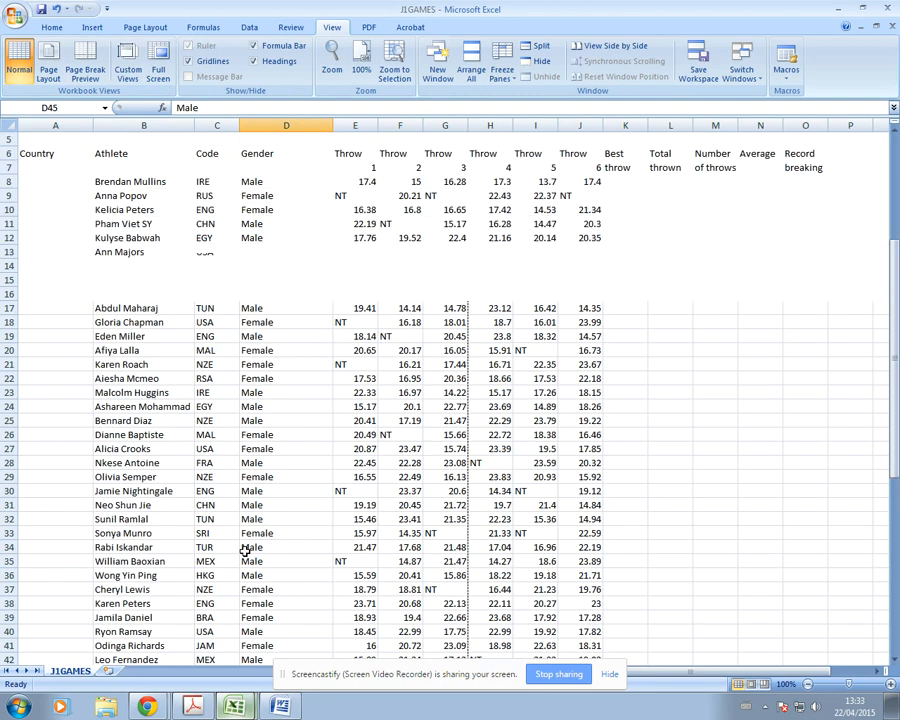
scroll(245, 550, up, 2)
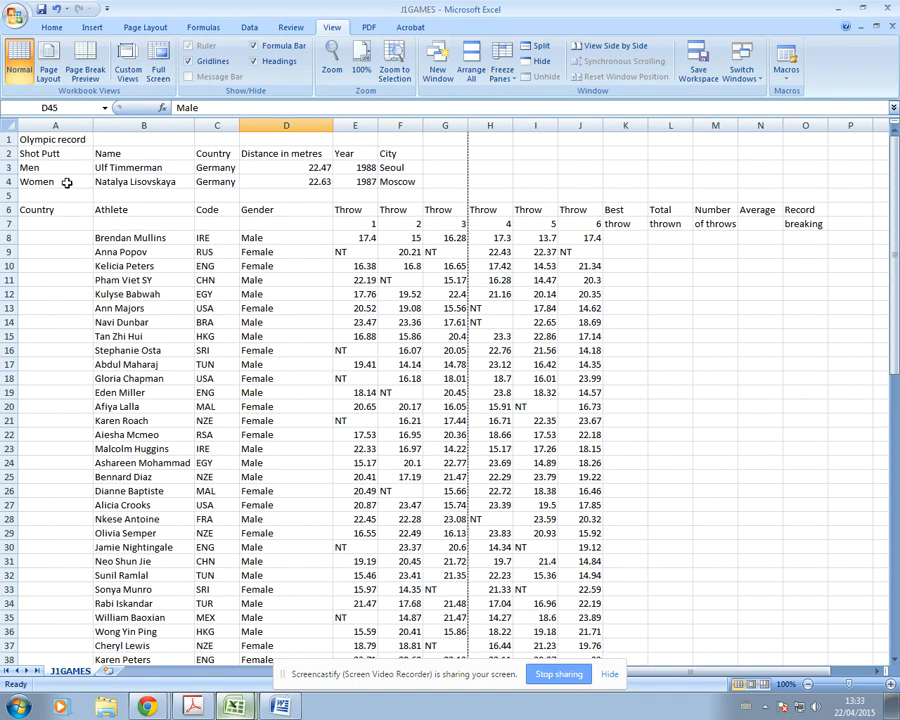
Step: Check the header and footer of the J1GAMES worksheet in Print Preview and close the preview
click(14, 14)
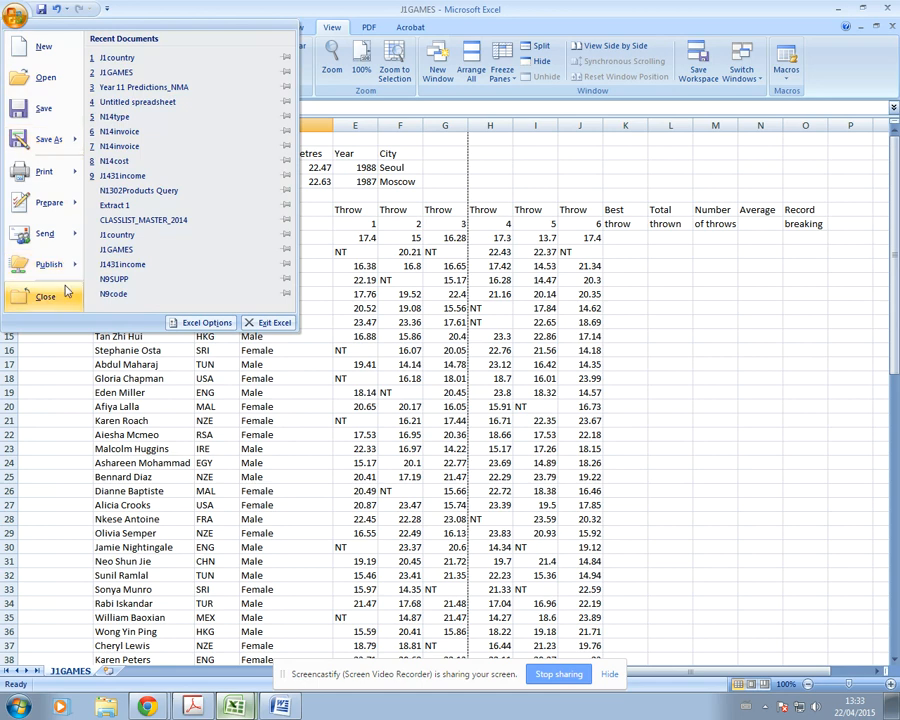
mouse_move(45, 172)
click(125, 153)
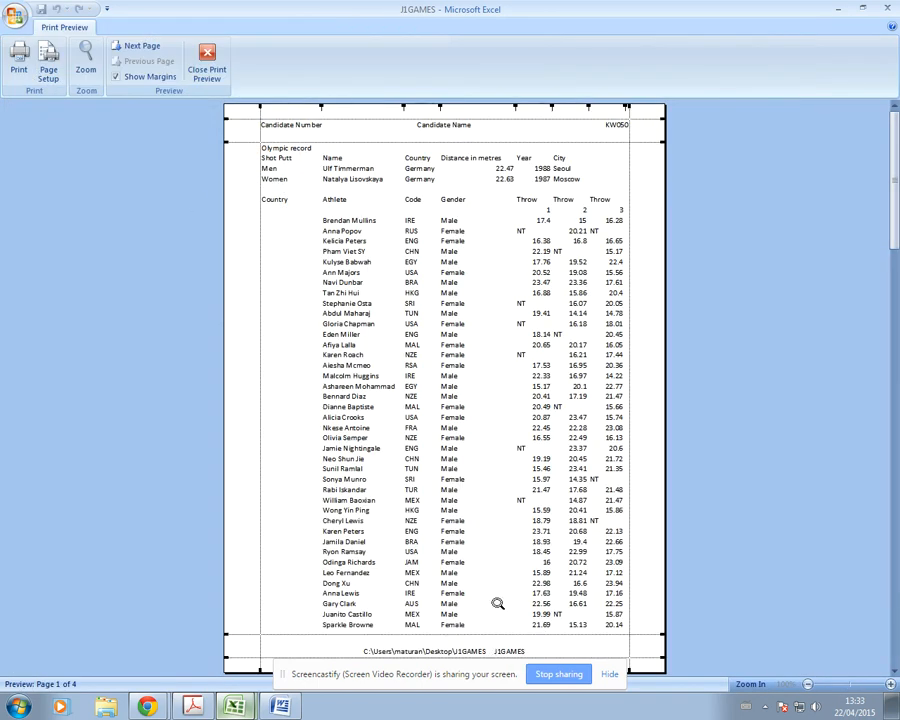
click(207, 62)
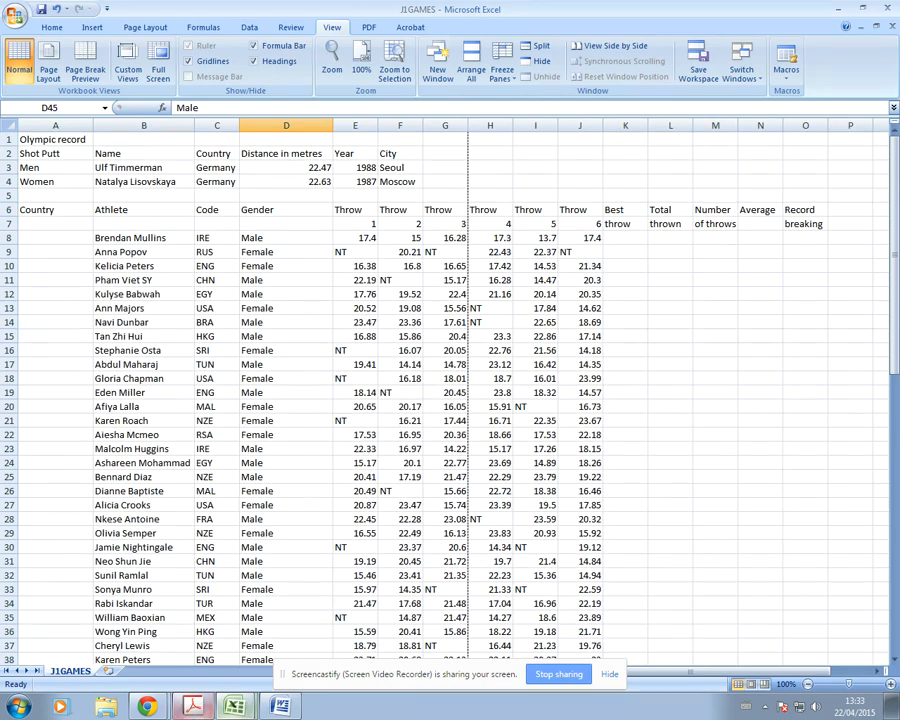
Step: Read task 5 in the question paper in Acrobat and check the record holders' names in cells B3 and B4 of J1GAMES in Excel
click(198, 706)
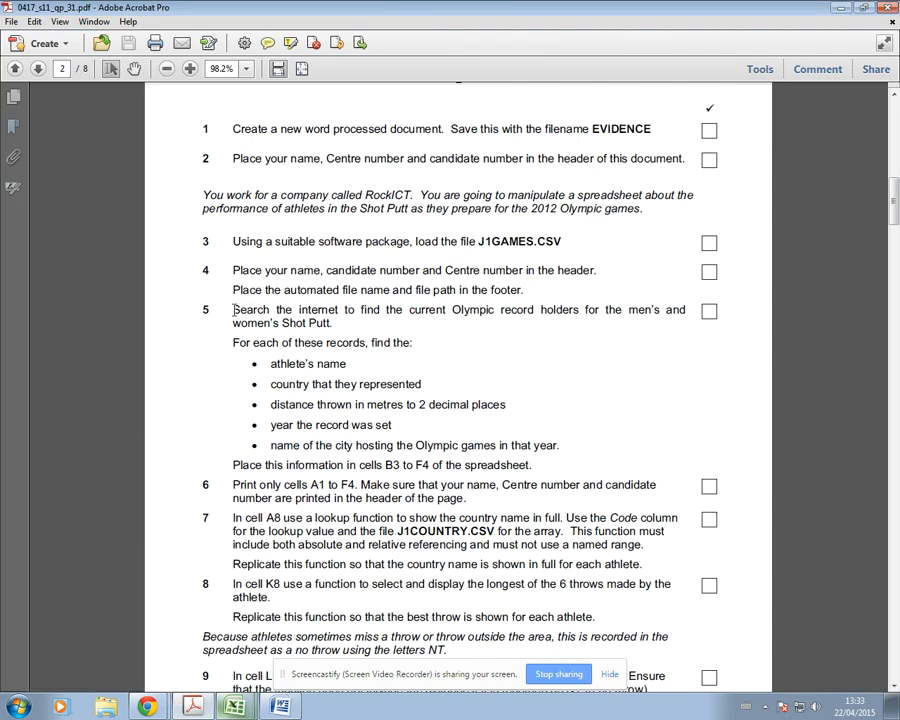
drag(235, 309, 559, 447)
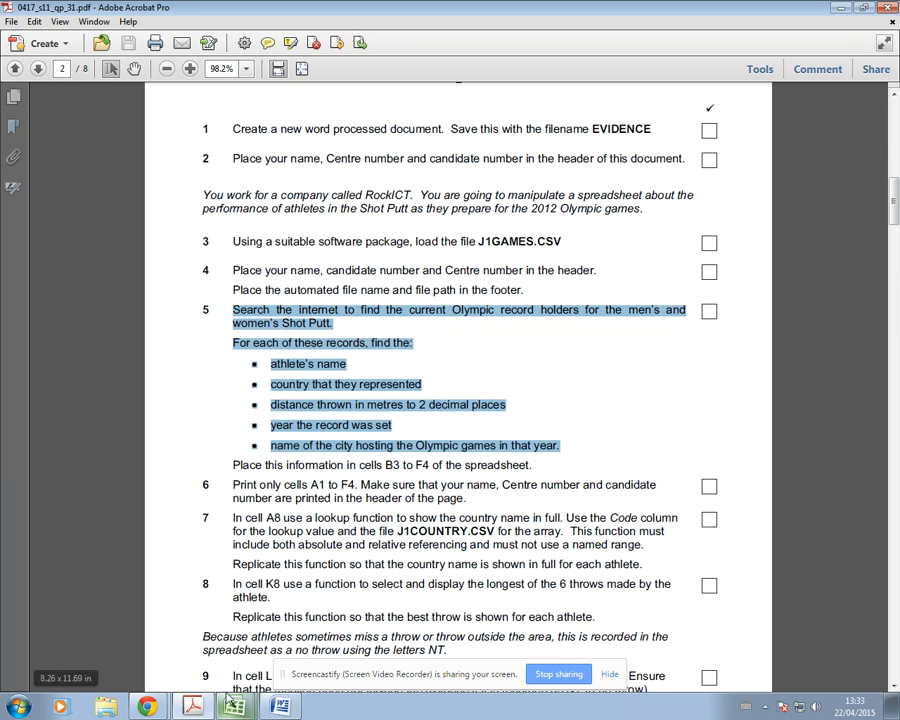
mouse_move(235, 706)
click(160, 463)
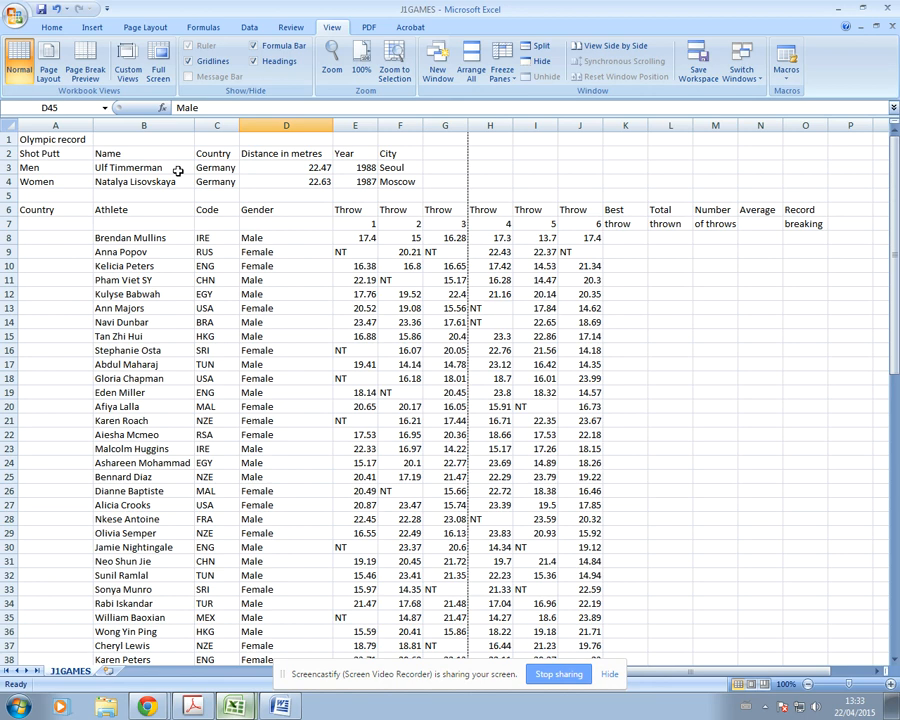
click(117, 168)
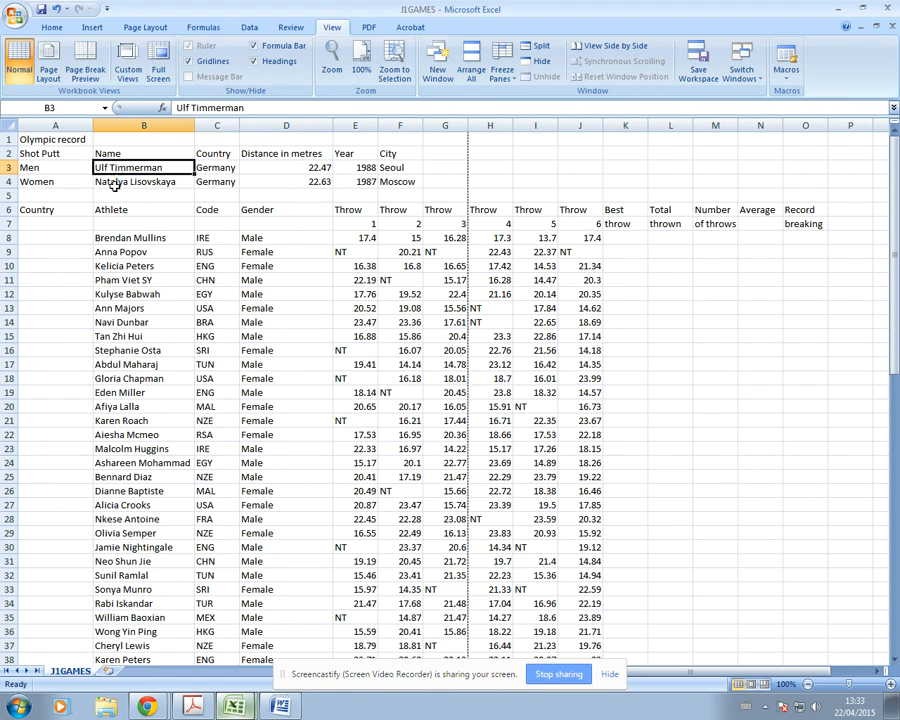
click(150, 182)
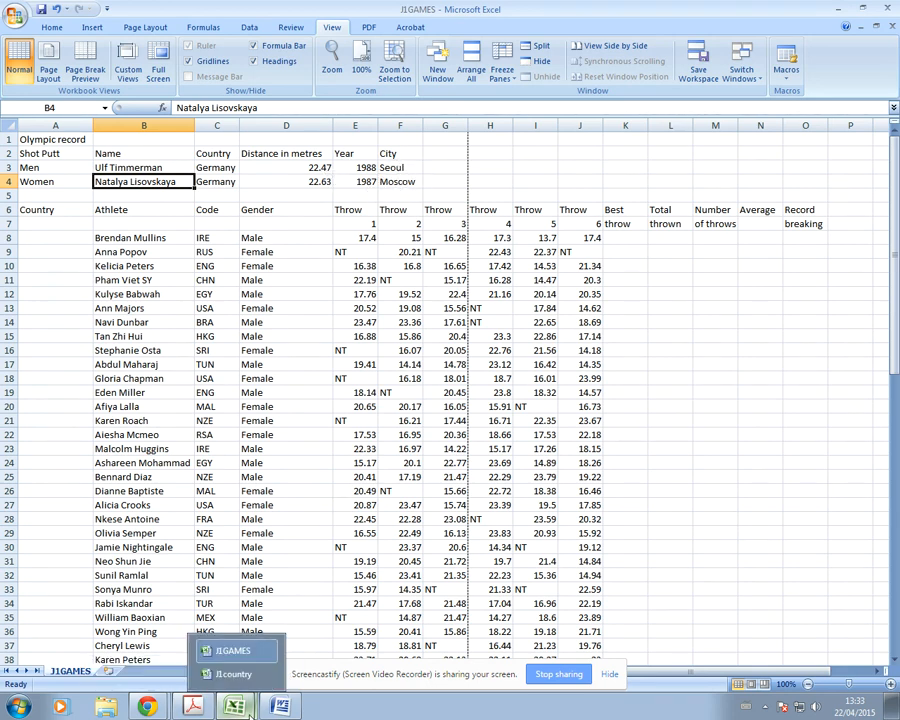
Step: Return to the question paper in Acrobat and highlight the task 6 instructions about printing only cells A1 to F4
mouse_move(203, 708)
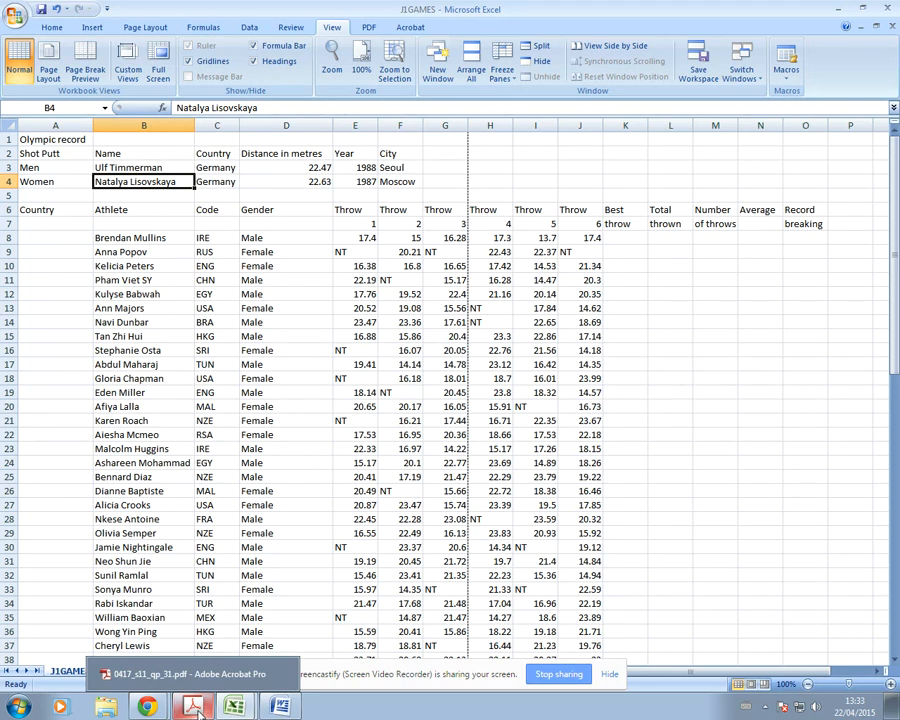
click(197, 708)
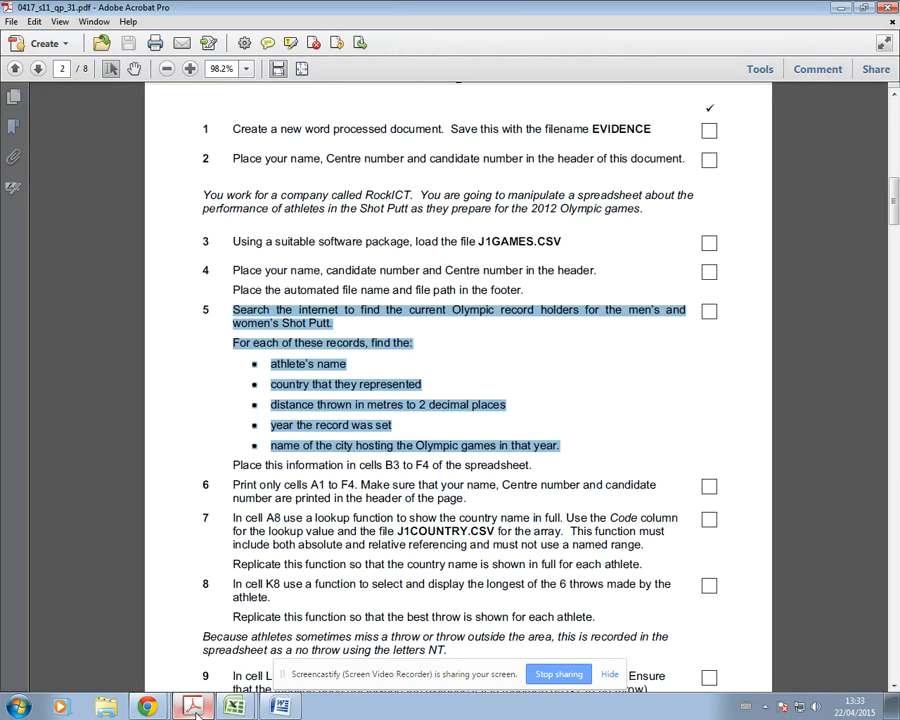
click(19, 460)
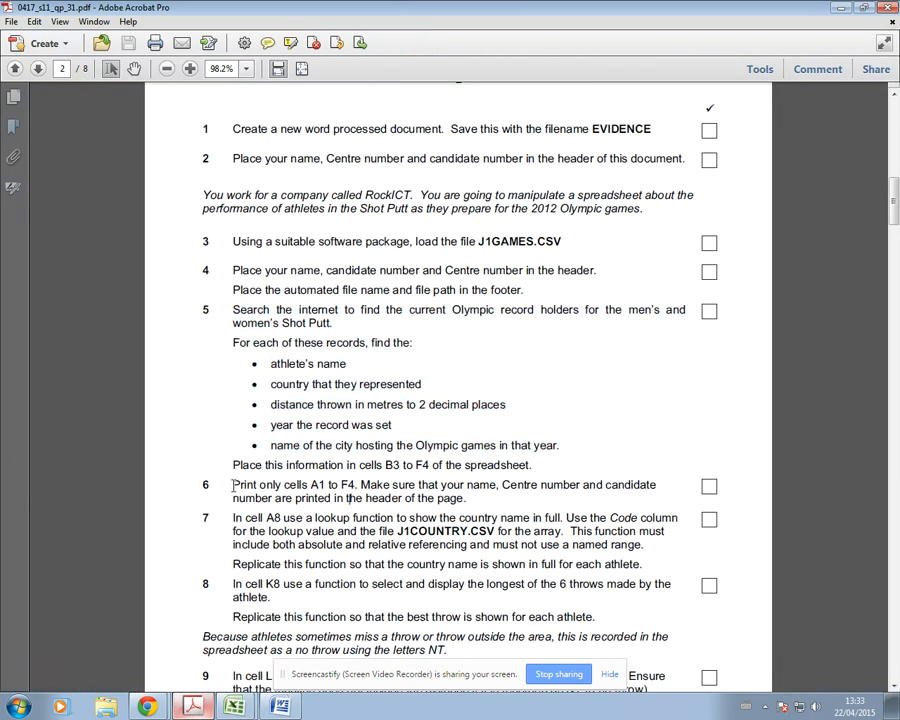
drag(233, 485, 476, 498)
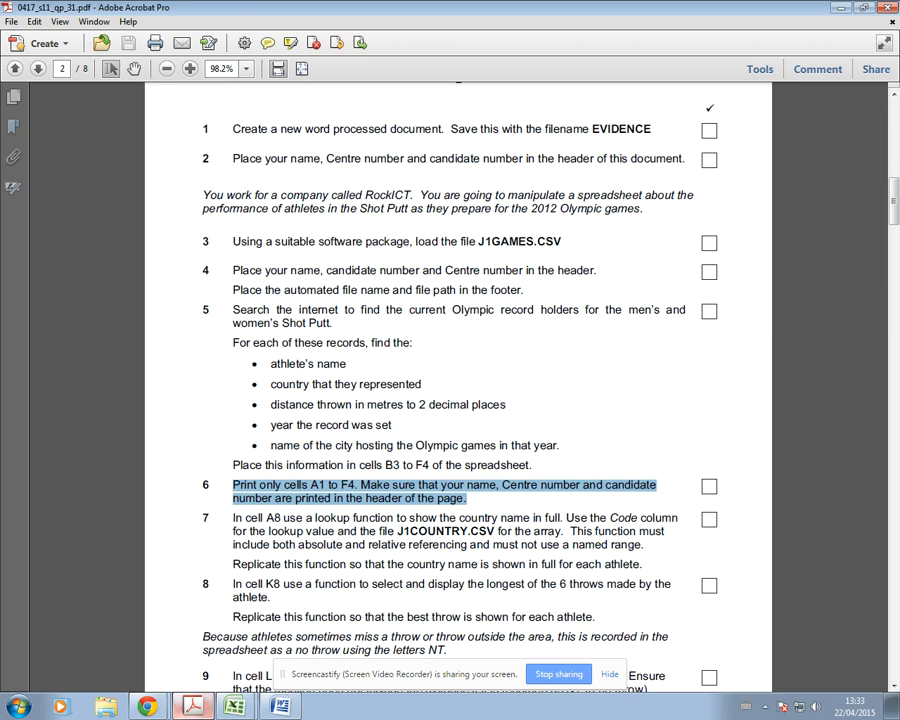
Step: Switch to J1GAMES in Excel, select cells A1 to F4 and preview a printout of only that selection
click(234, 706)
click(225, 652)
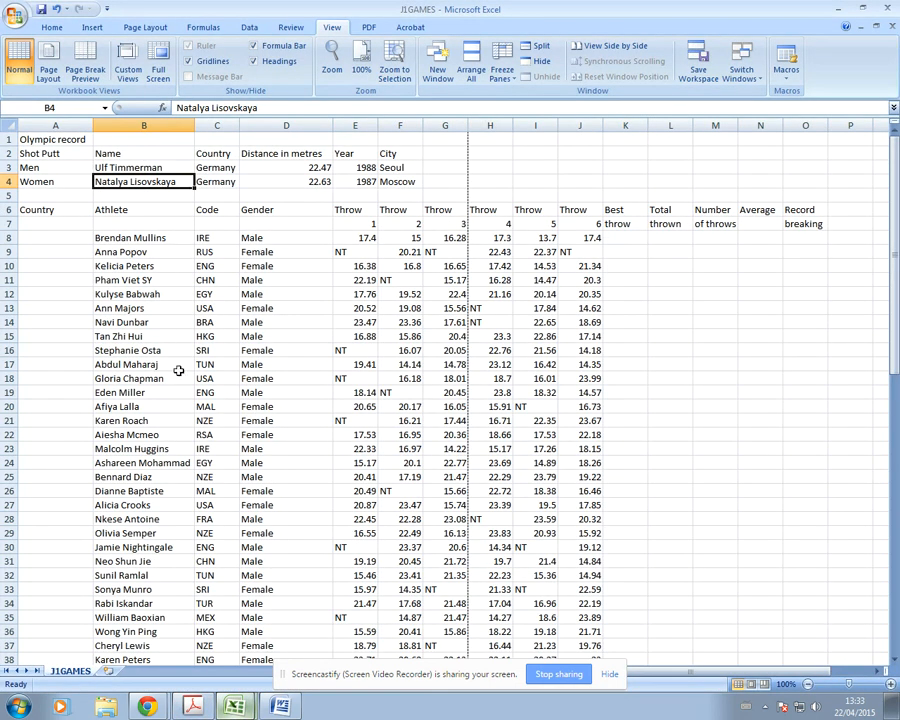
click(185, 377)
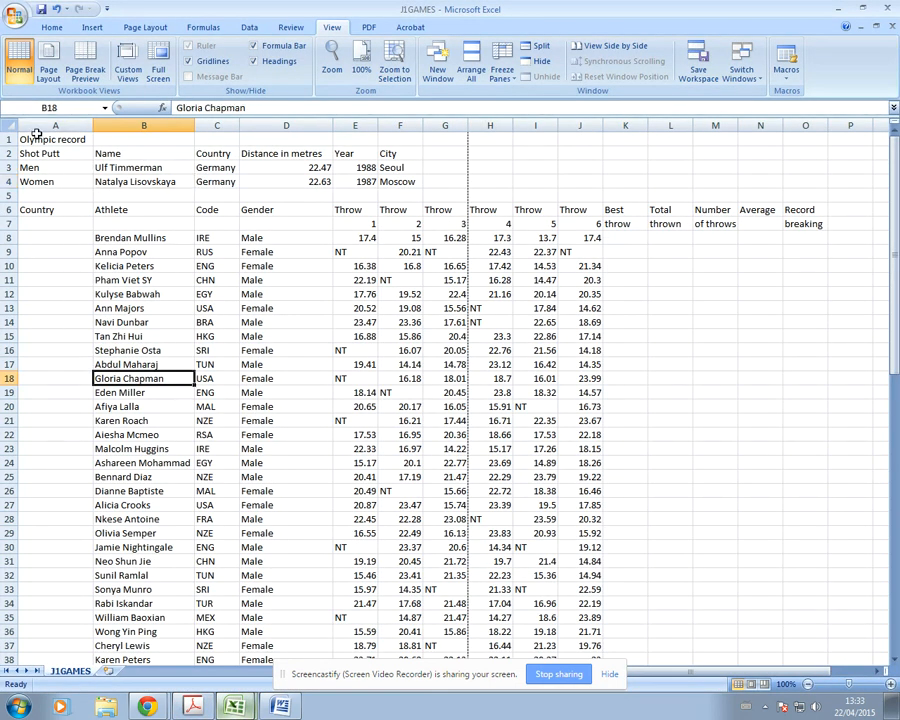
drag(33, 138, 389, 177)
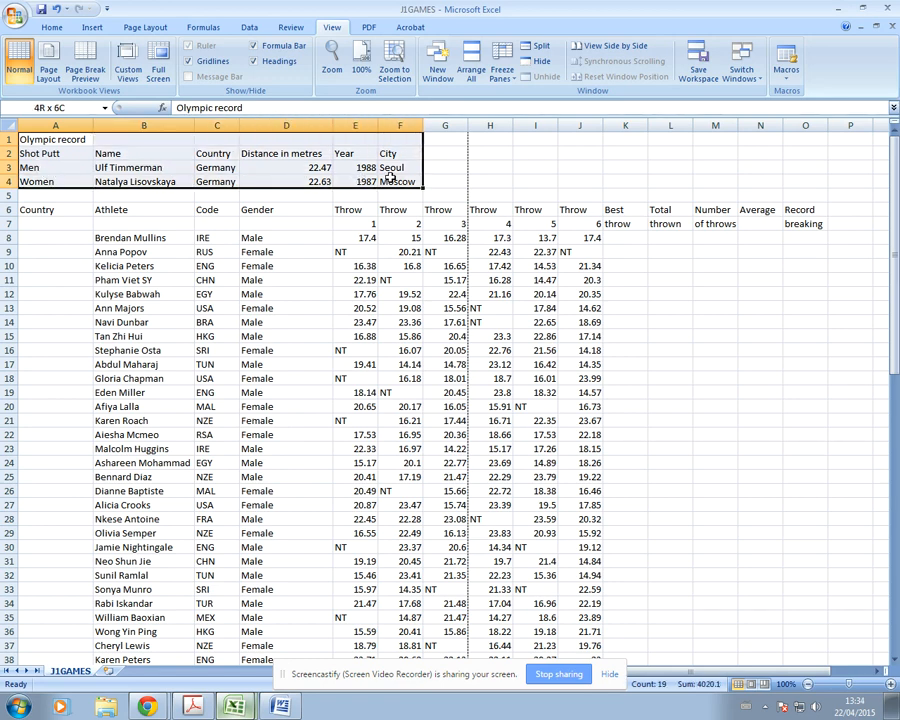
click(15, 16)
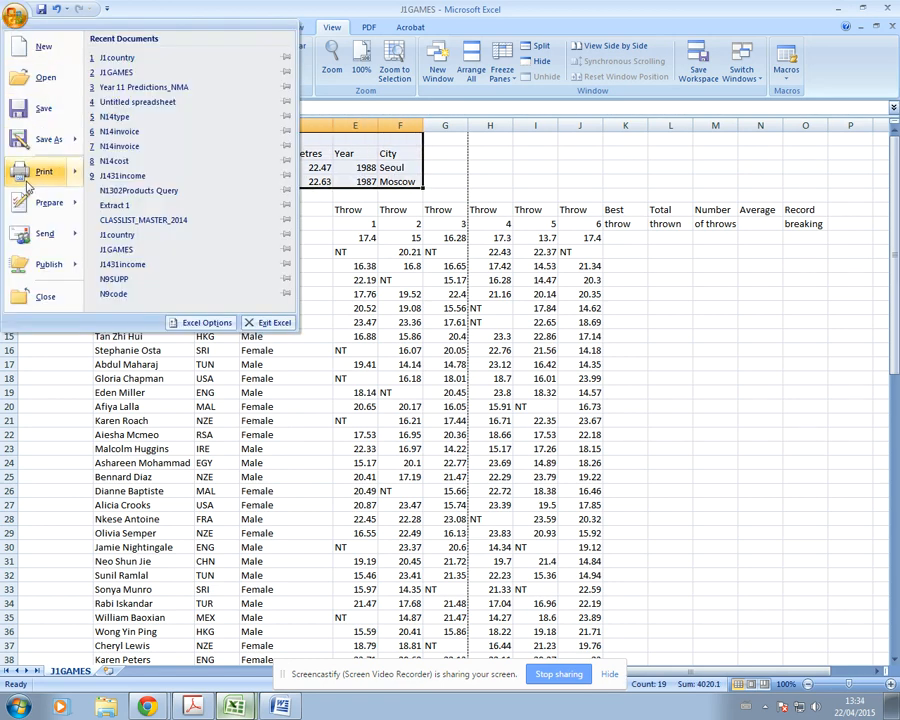
click(41, 176)
click(405, 344)
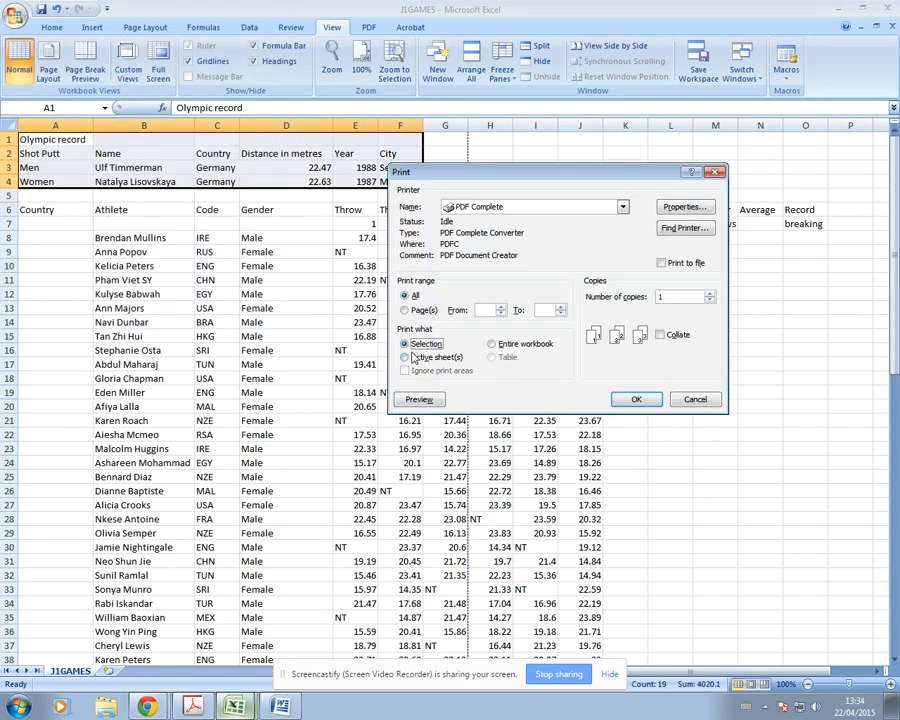
click(419, 400)
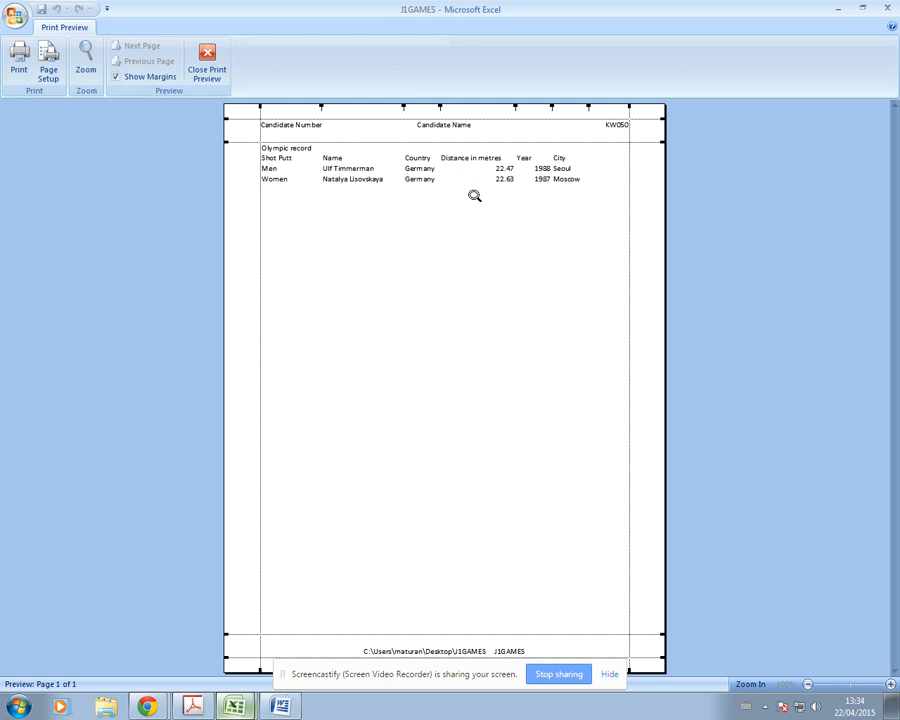
Step: Check the print preview of the selection with the margin guides hidden and shown, and close the preview
click(116, 77)
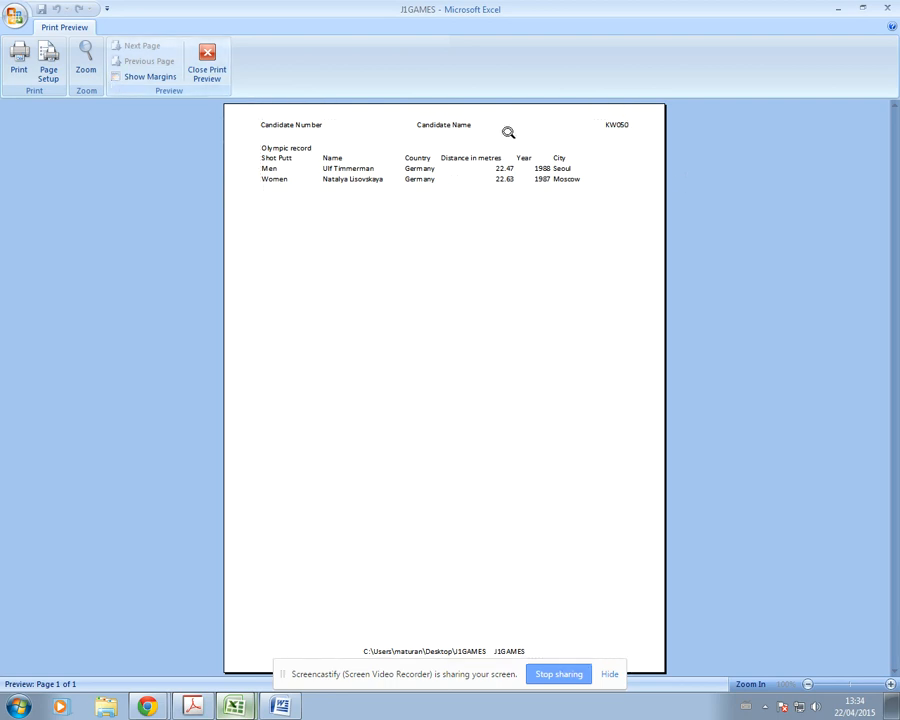
click(116, 77)
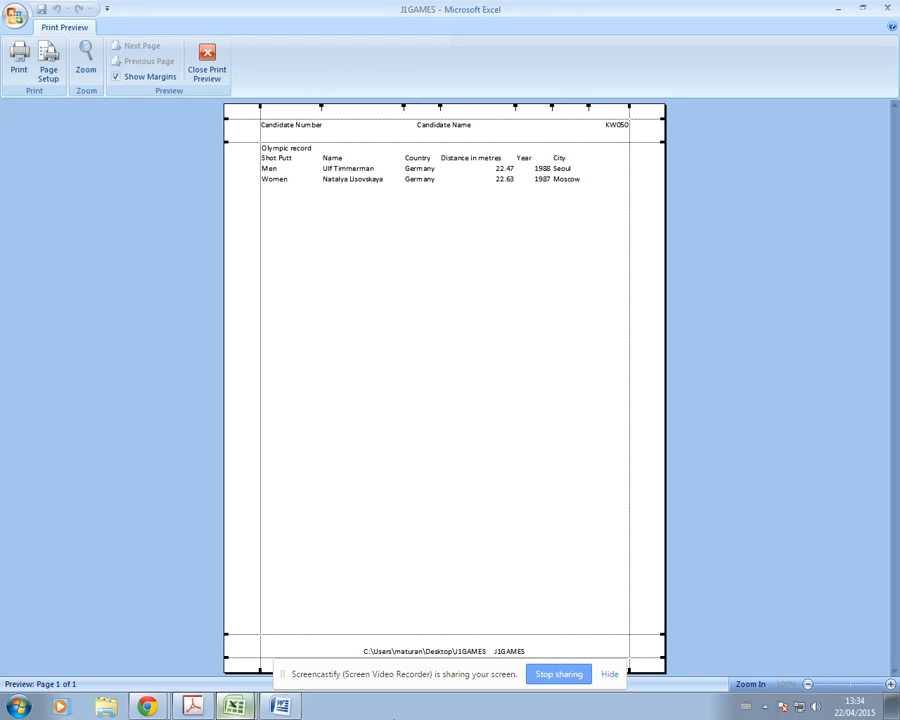
click(207, 65)
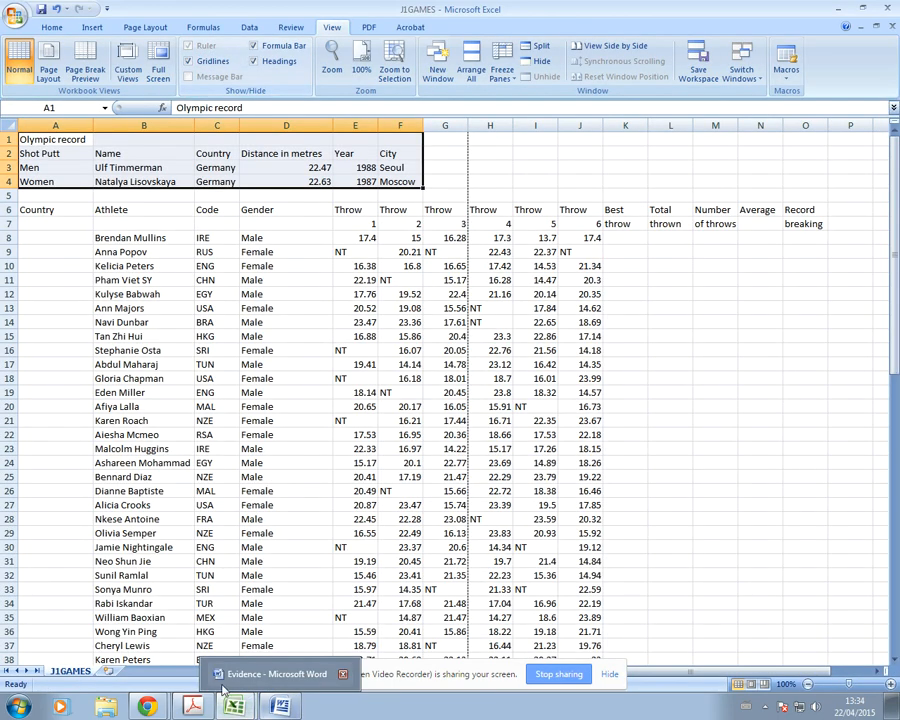
Step: Switch to the question paper in Acrobat and highlight the words "lookup function" in task 7
click(193, 706)
scroll(263, 300, down, 5)
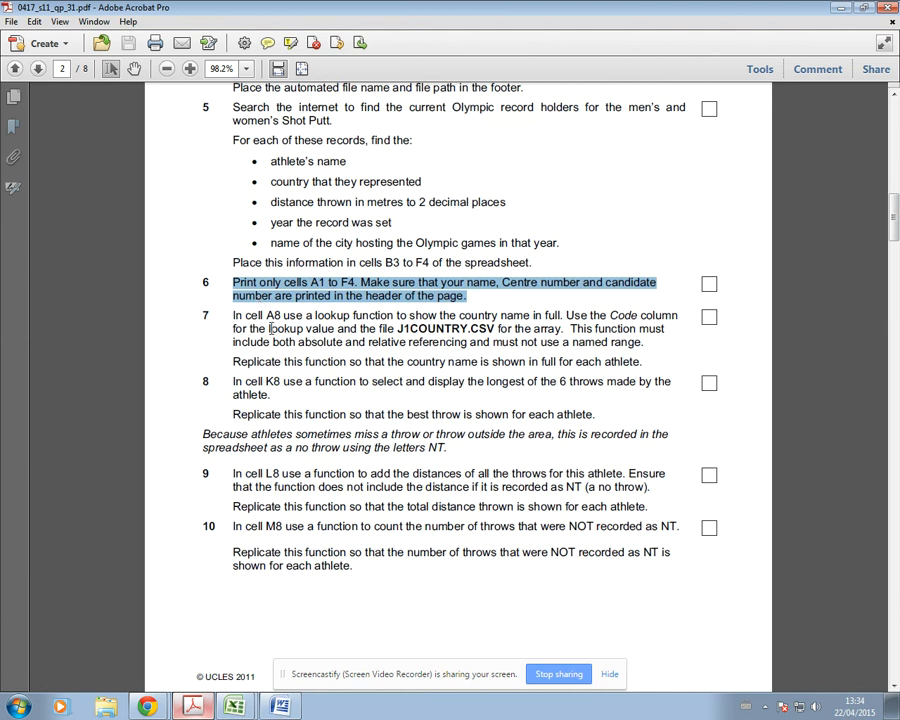
drag(316, 315, 376, 314)
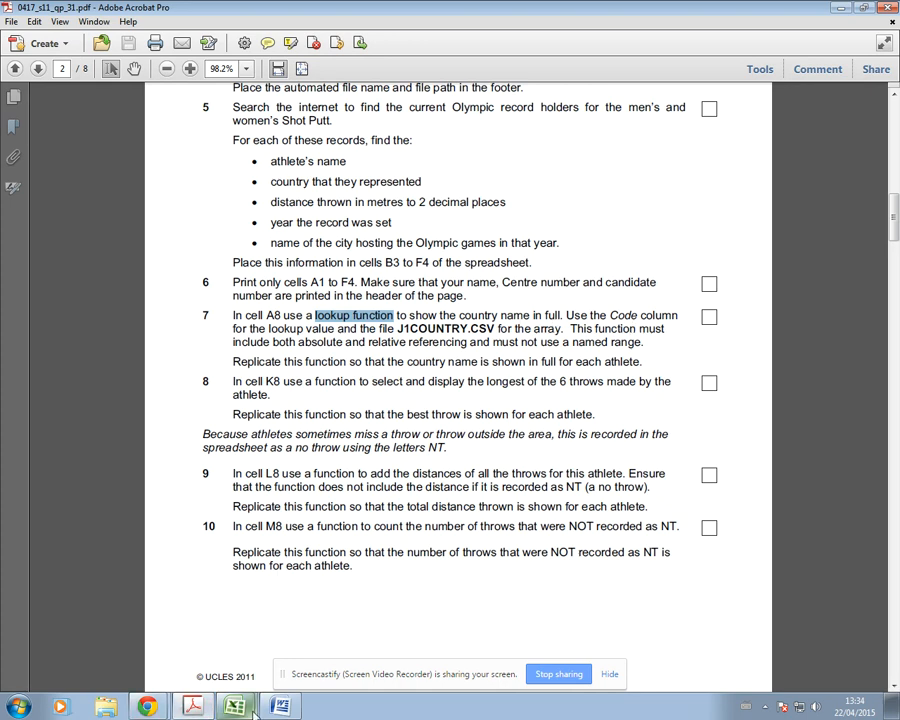
Step: Return to J1GAMES in Excel and examine the code in cell C8 and the Country cell A8
click(223, 663)
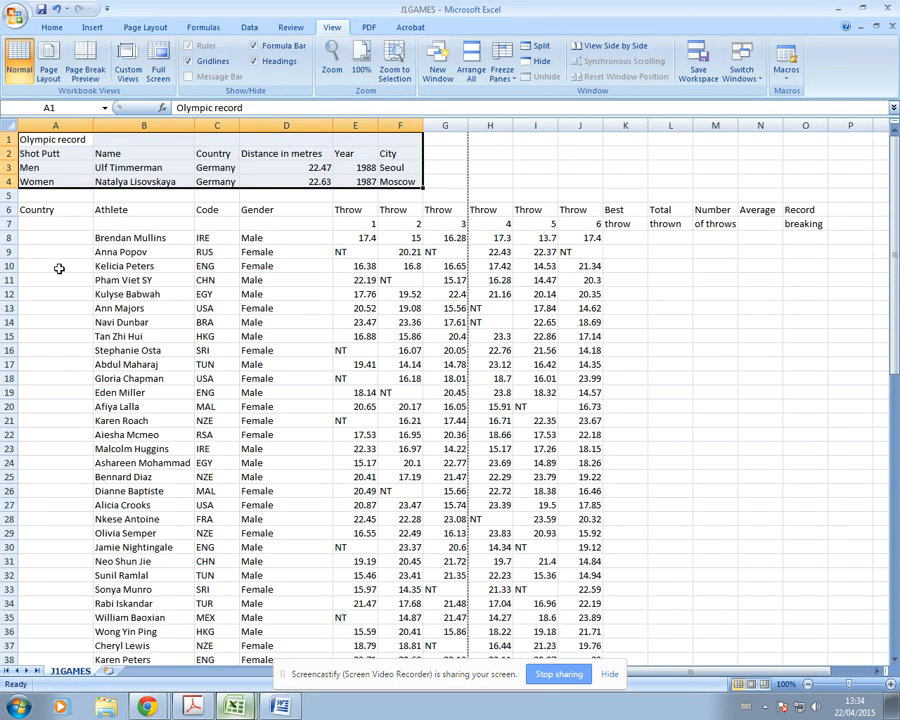
click(206, 237)
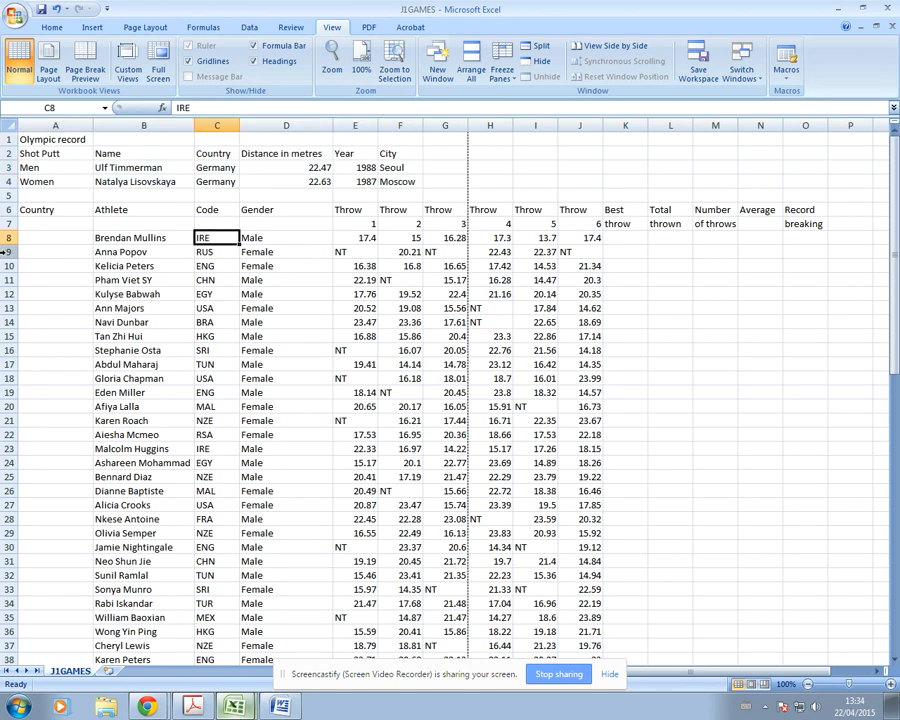
click(44, 238)
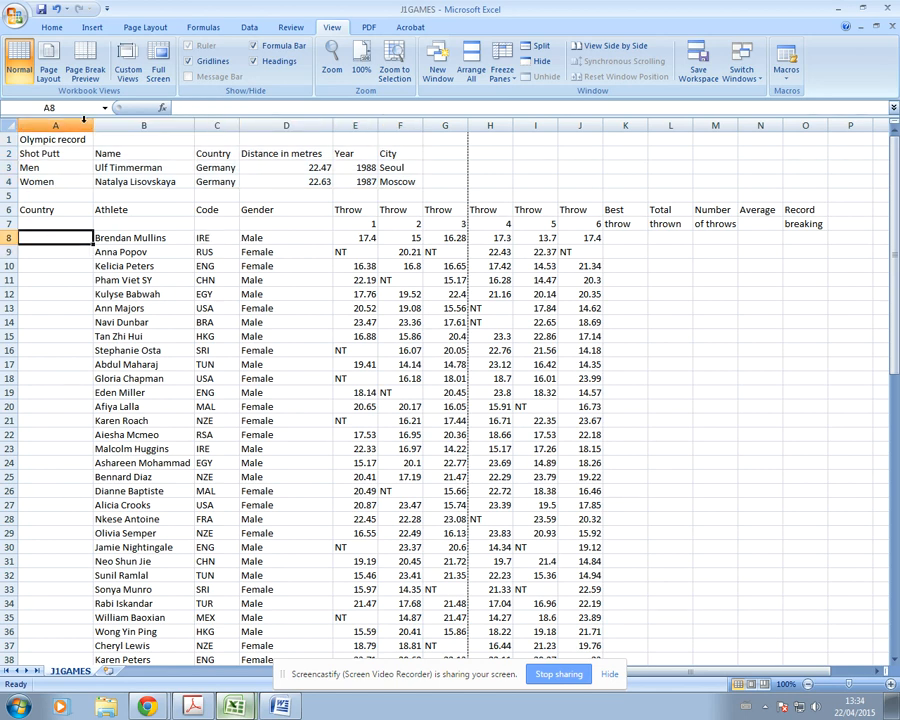
click(206, 237)
Step: Highlight "Code column" in task 7 of the question paper in Acrobat and locate the matching cell C8 of J1GAMES in Excel
click(195, 706)
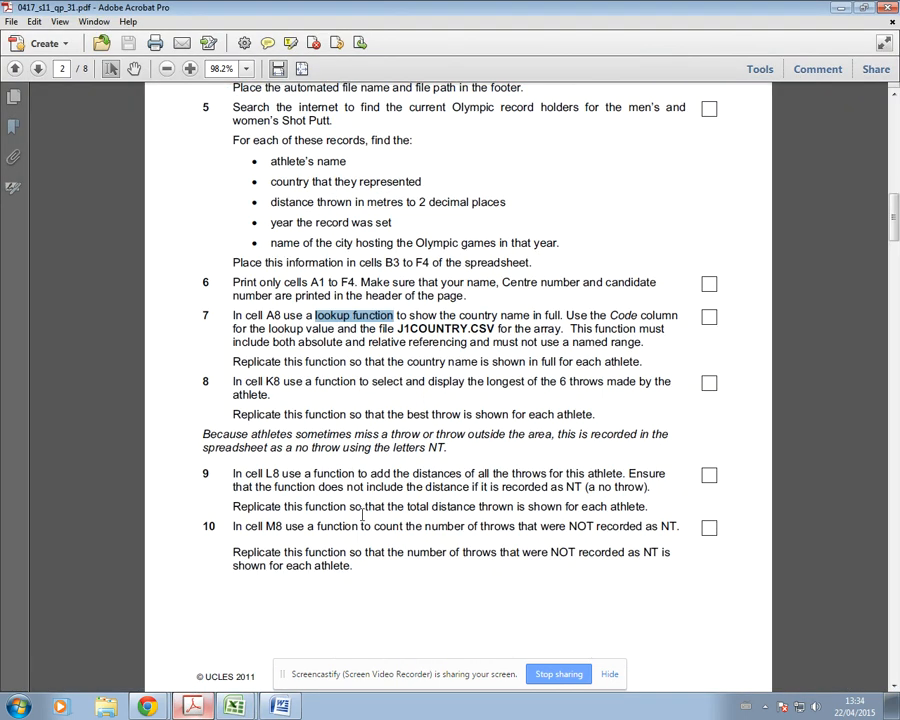
click(521, 345)
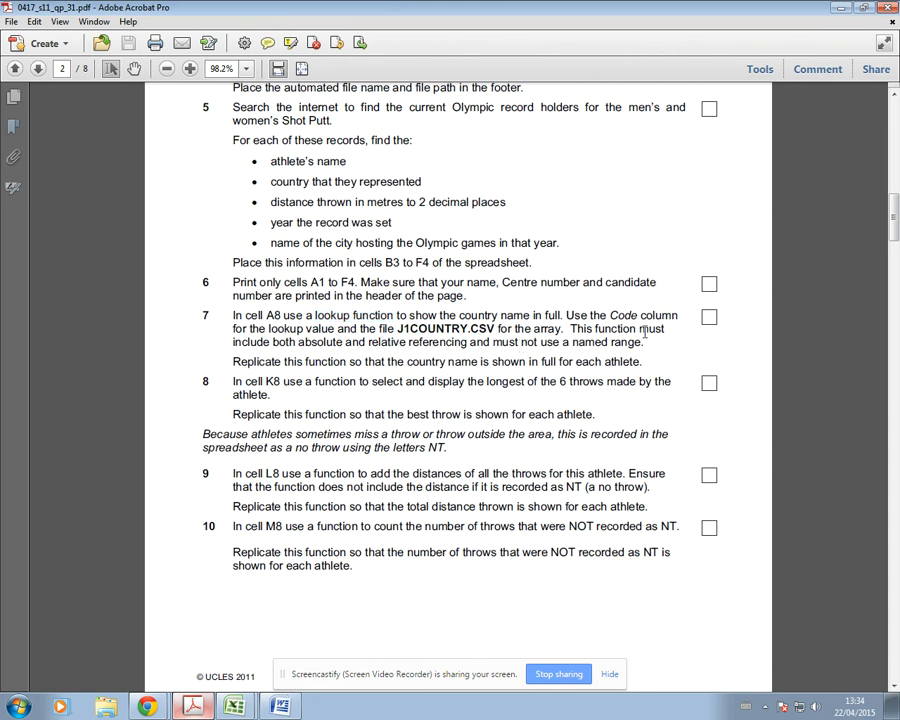
drag(658, 315, 679, 316)
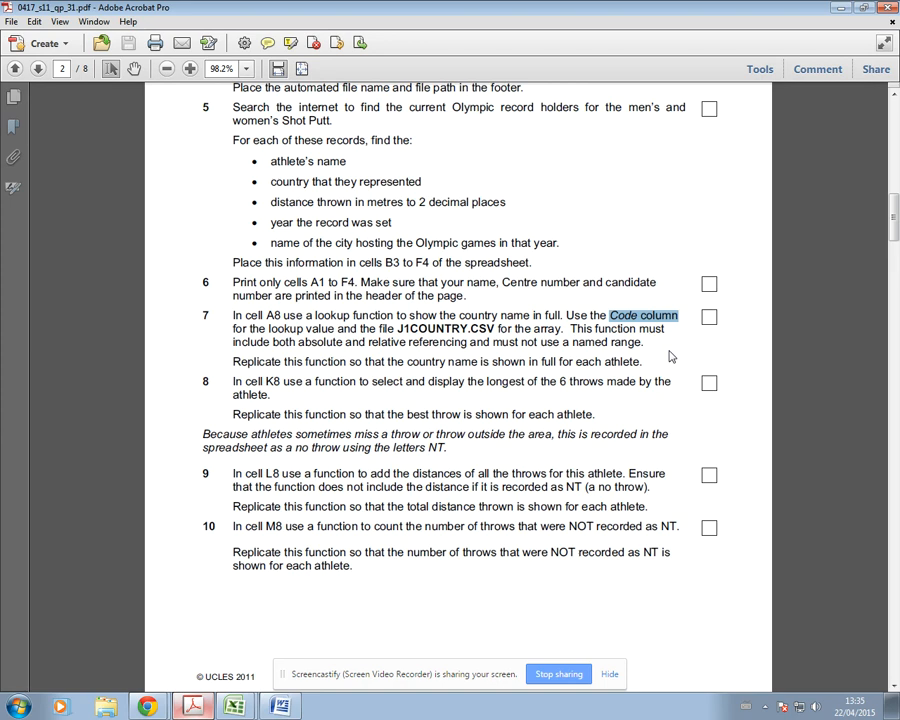
click(234, 708)
click(212, 646)
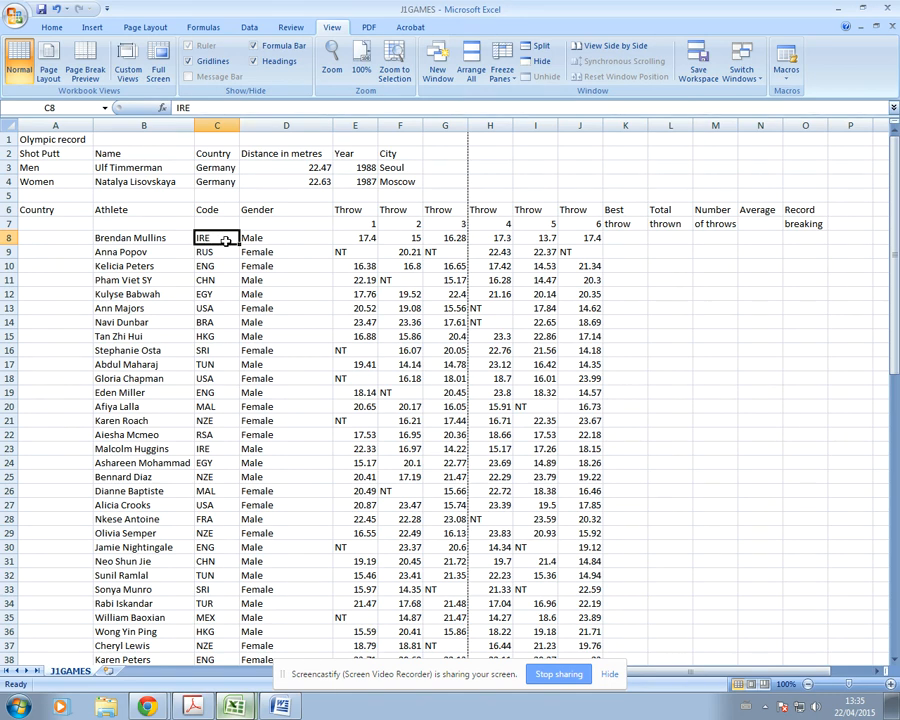
drag(228, 237, 200, 237)
Step: Highlight the file name J1COUNTRY.CSV in task 7 of the question paper in Acrobat and return to J1GAMES in Excel
click(193, 707)
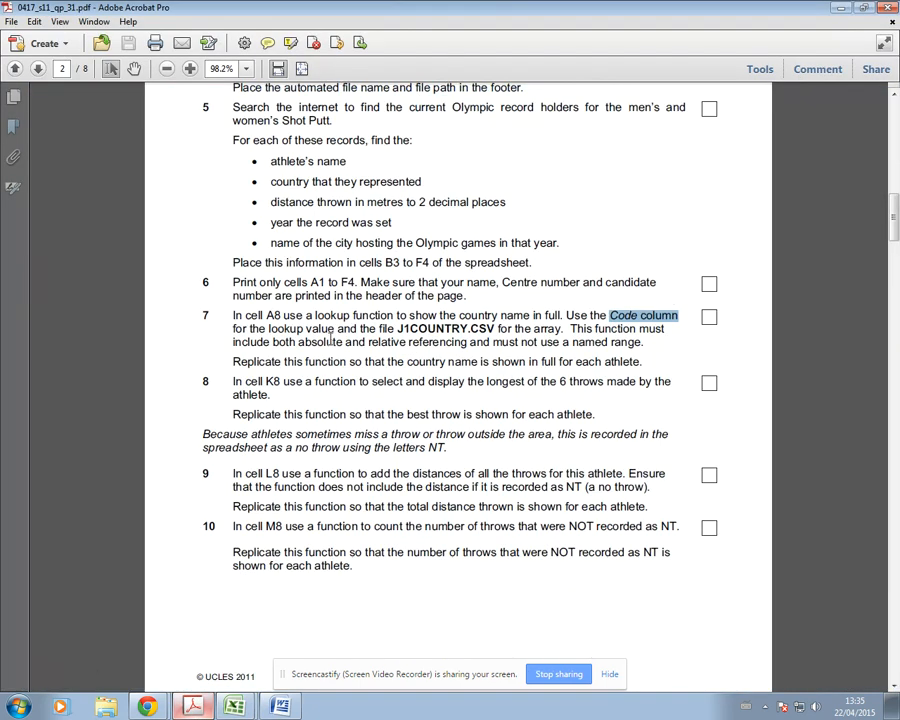
drag(400, 330, 497, 329)
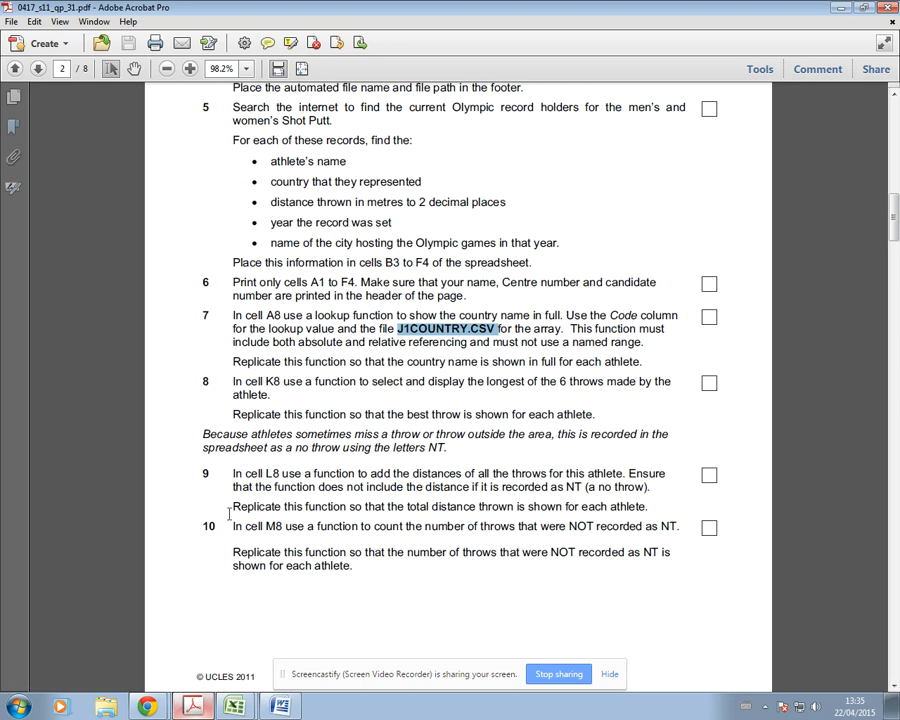
mouse_move(235, 707)
click(229, 647)
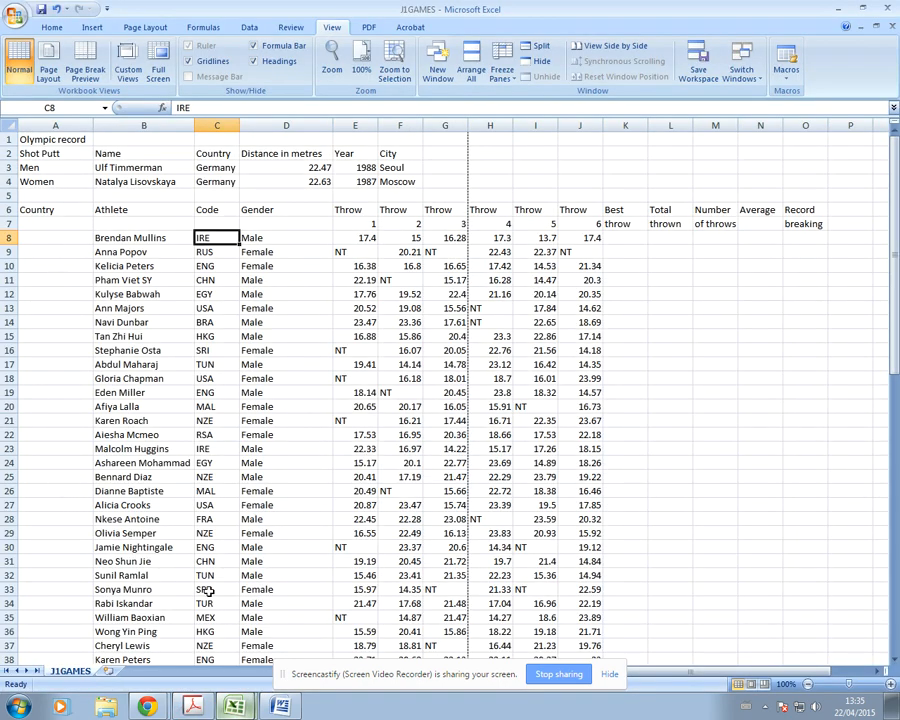
Step: Bring up the minimized J1country workbook and arrange it and J1GAMES side by side with the Tiled option
mouse_move(235, 707)
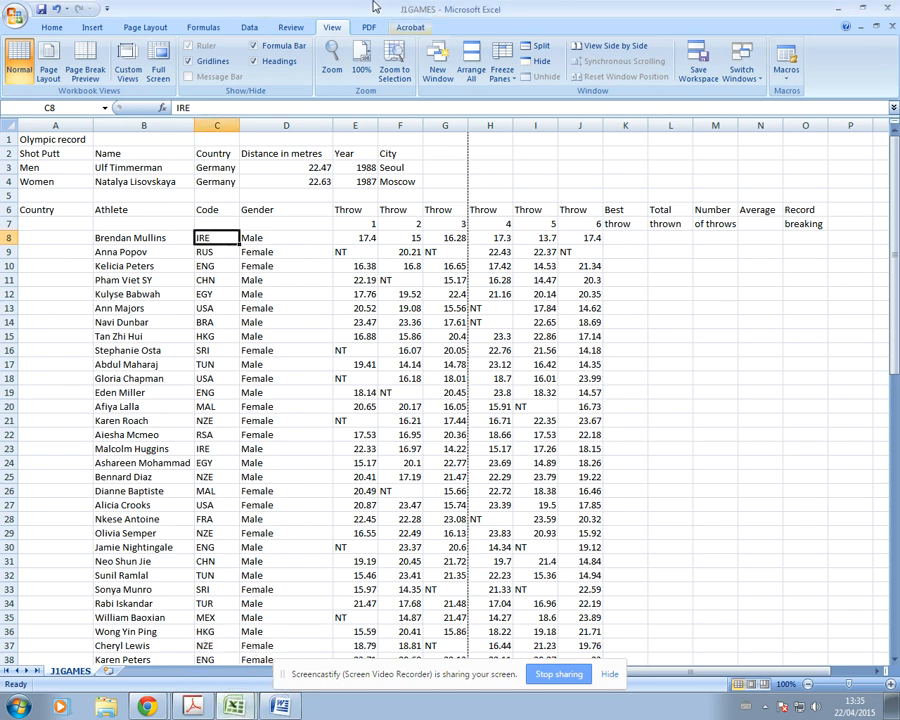
click(471, 62)
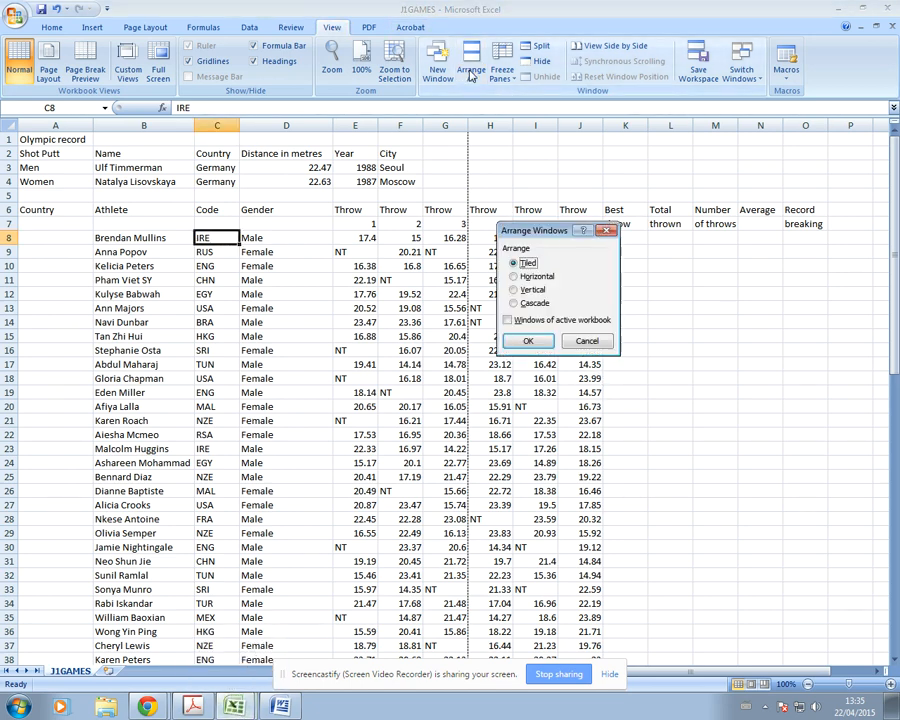
click(526, 341)
click(674, 496)
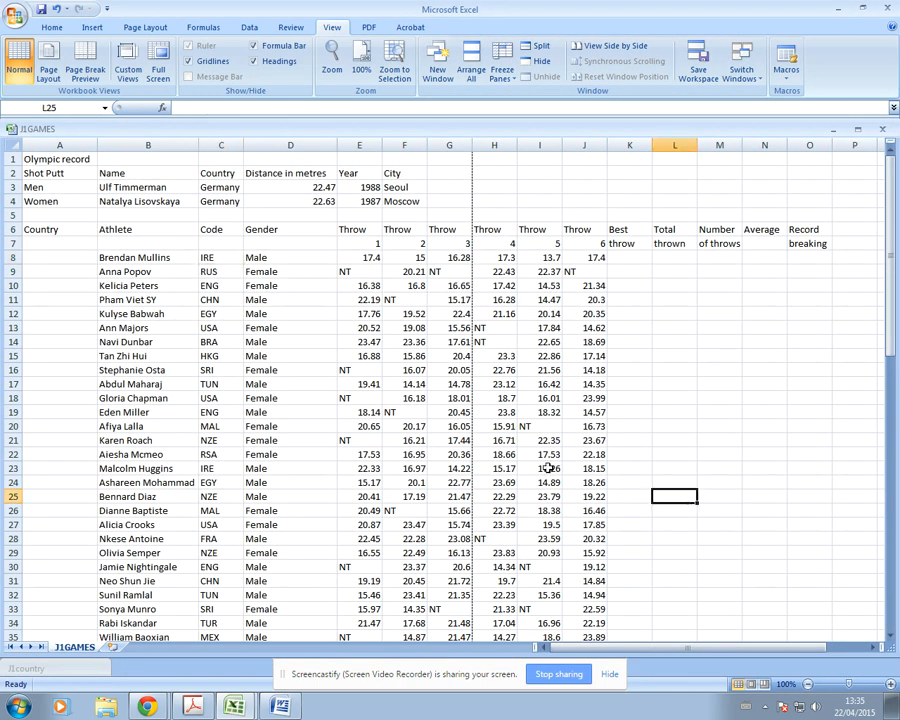
click(80, 666)
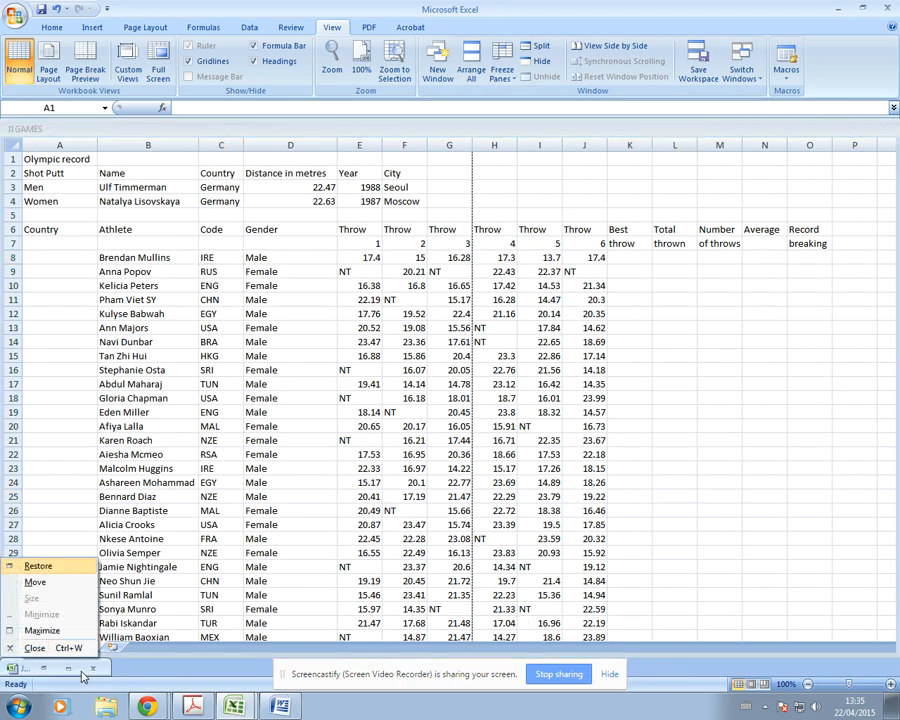
click(77, 662)
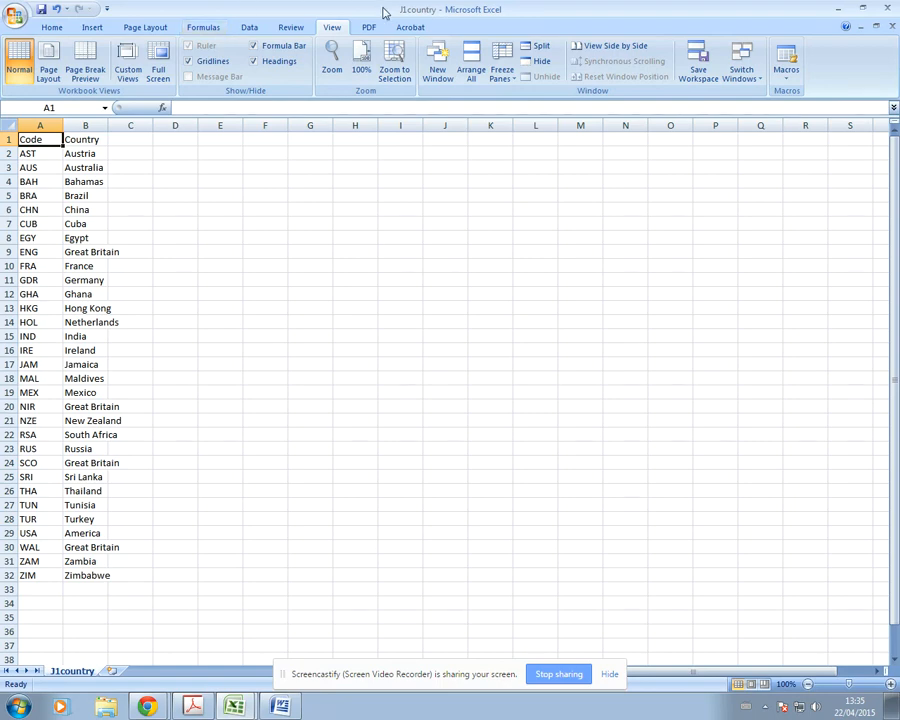
click(471, 62)
click(529, 340)
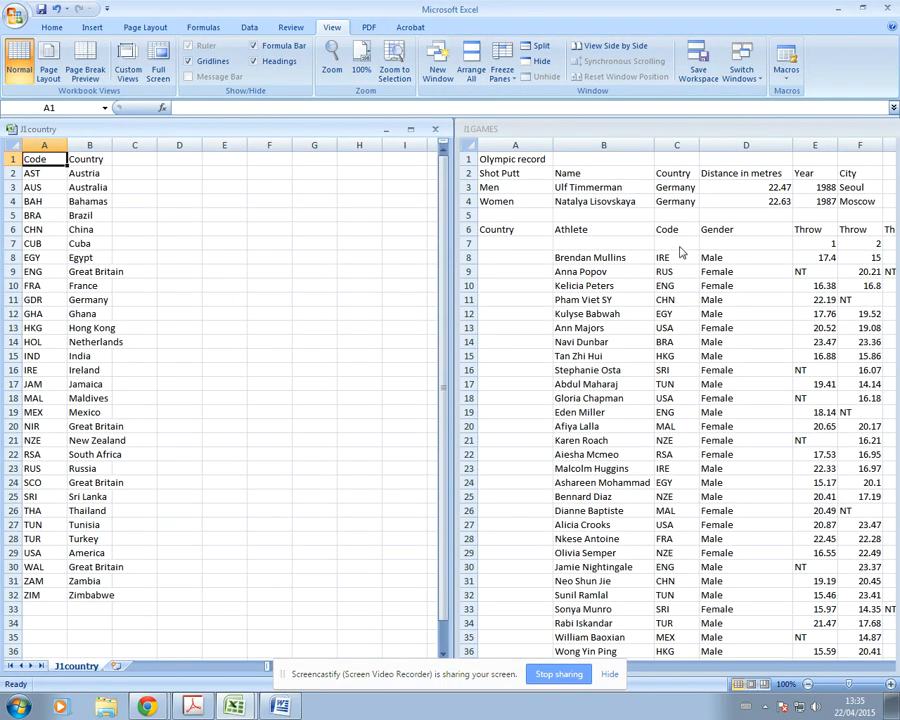
Step: Enter =VLOOKUP(C8, [J1country.csv]J1country!$A$2:$B$32, 2) in cell A8 of J1GAMES and fill it down the Country column for every athlete
click(514, 256)
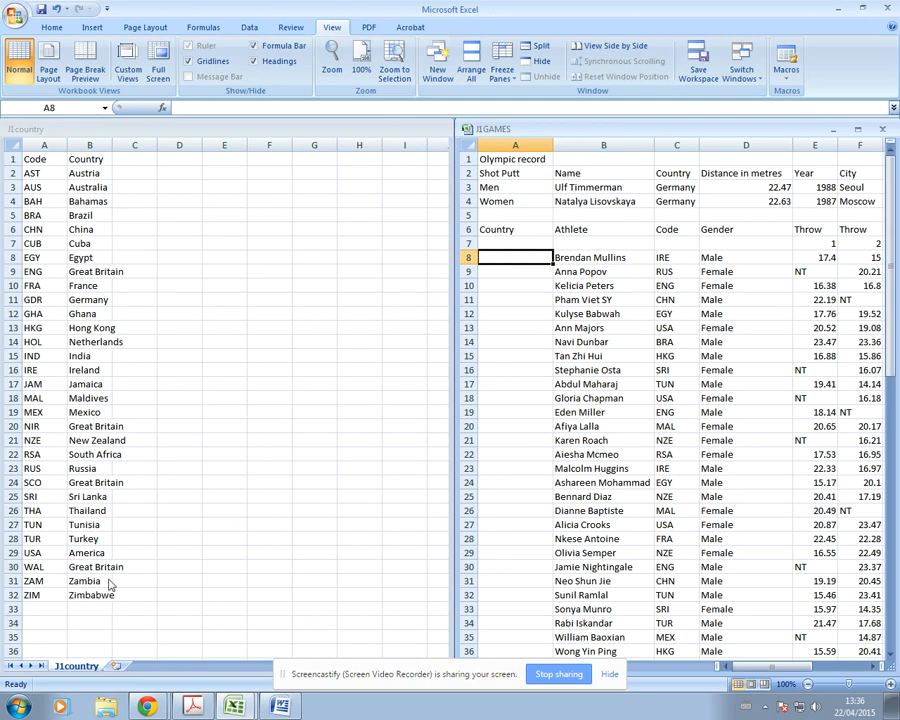
text(=v)
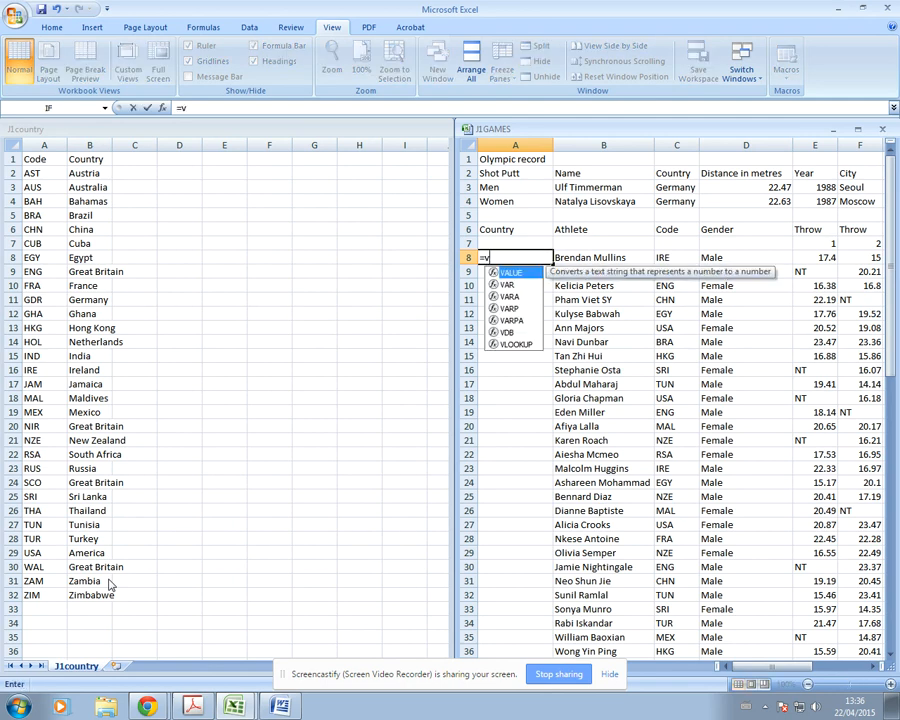
text(lookup)
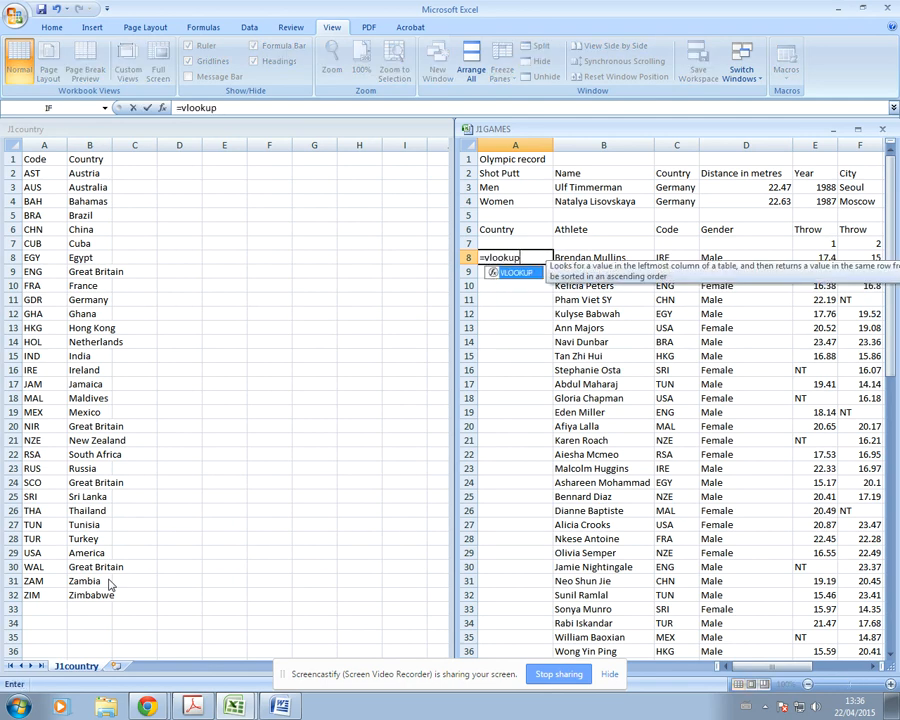
text(()
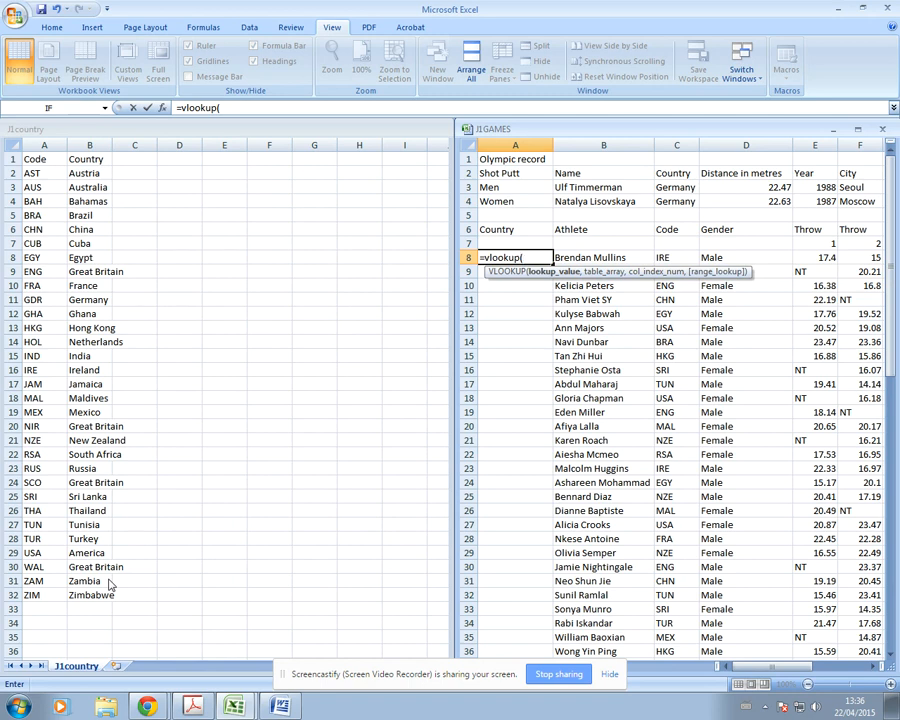
click(665, 257)
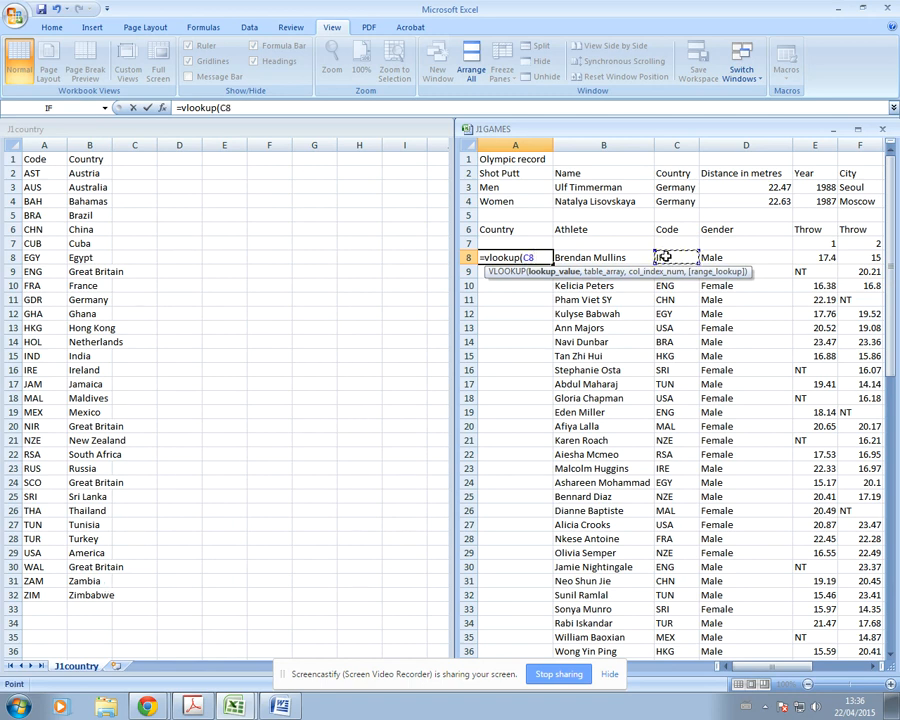
text(,)
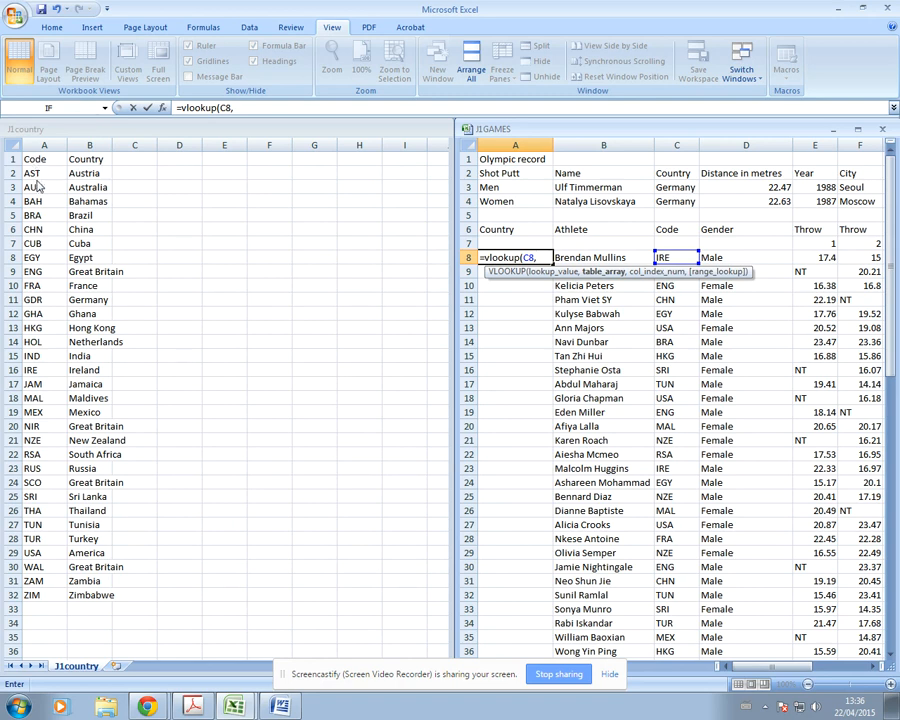
drag(35, 174, 80, 592)
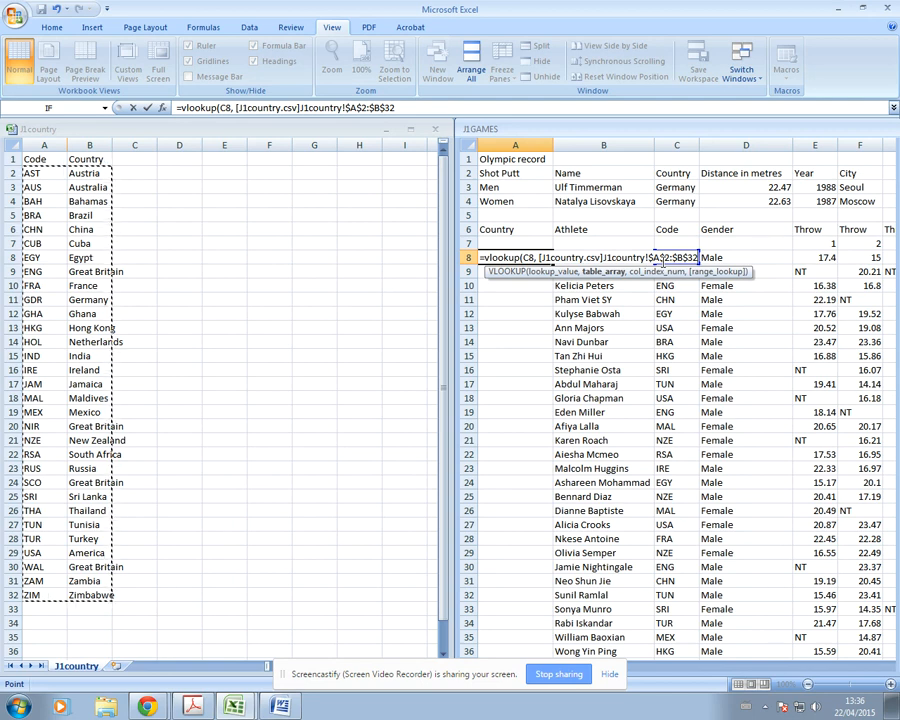
text(,)
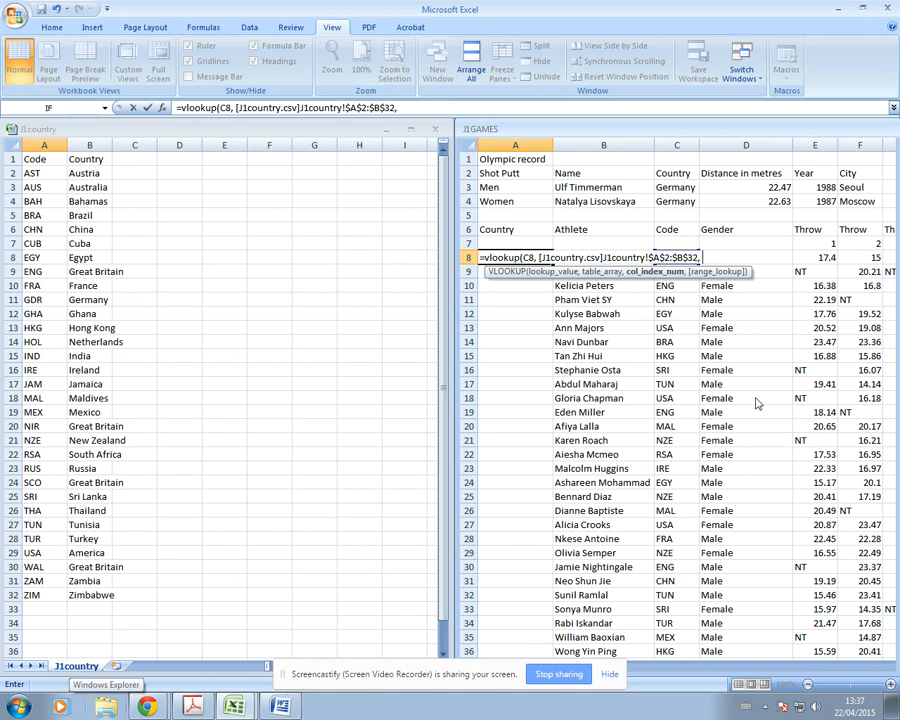
text(2)
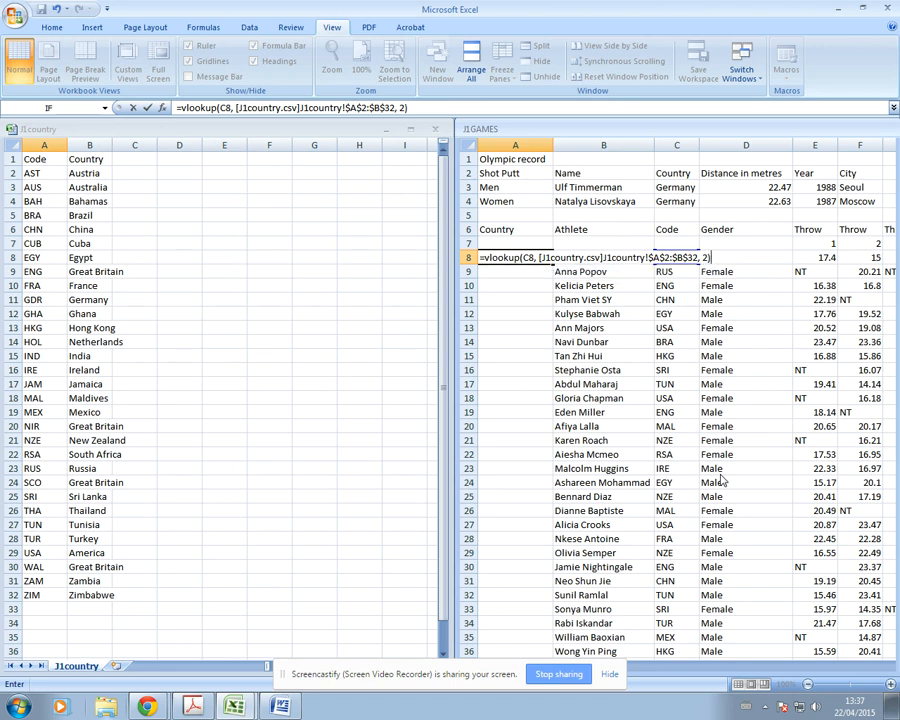
key(Return)
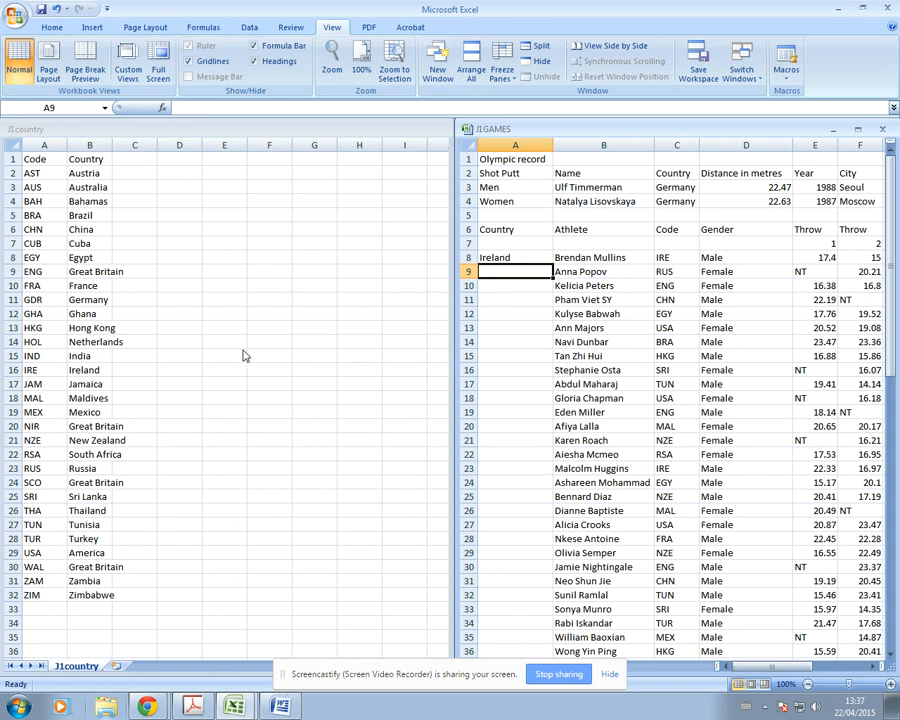
click(526, 258)
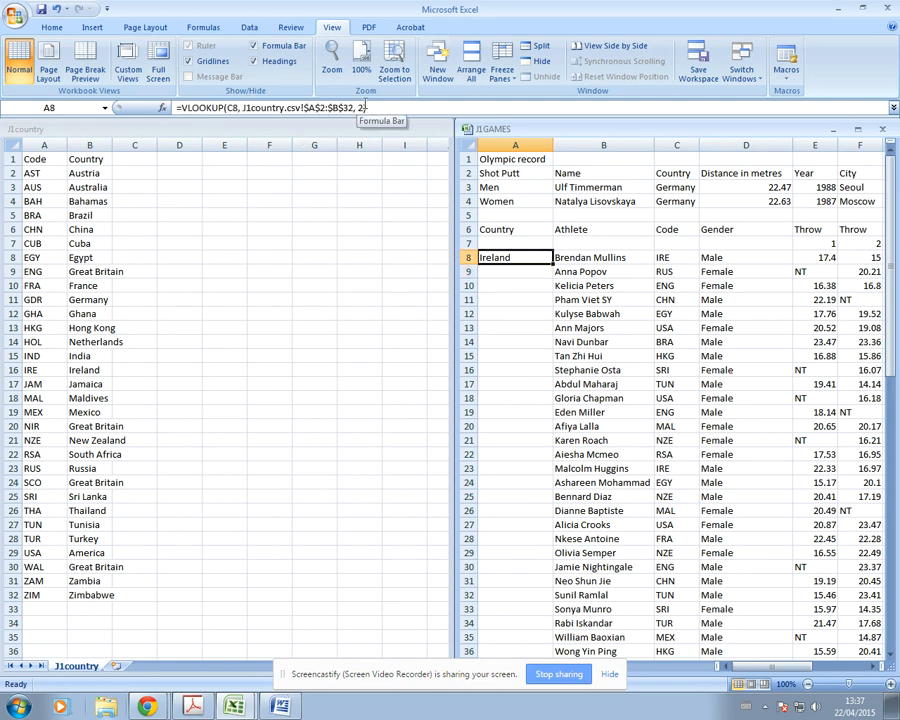
double_click(553, 262)
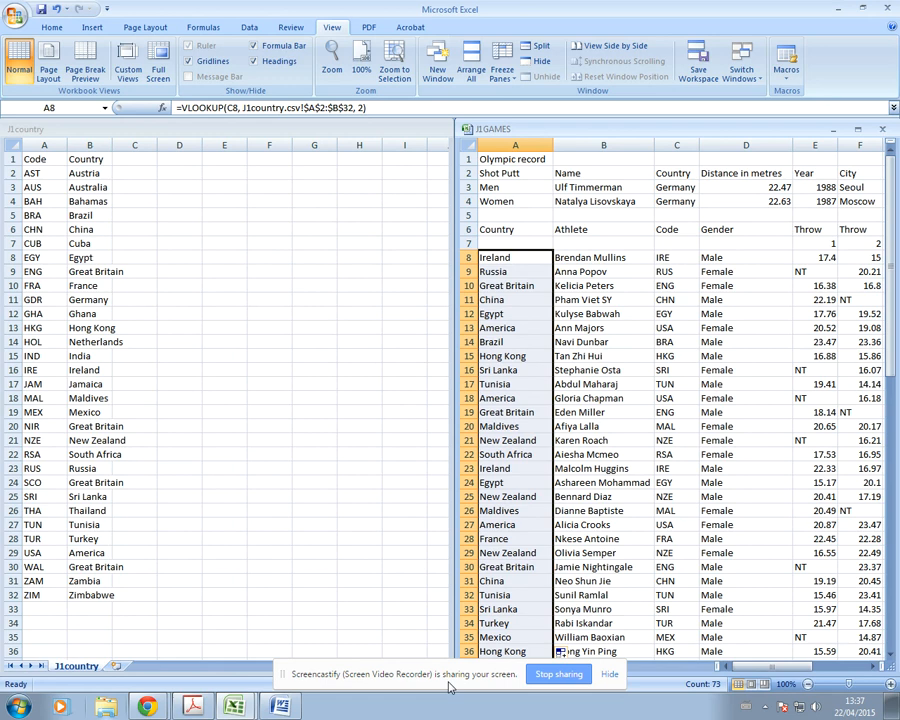
Step: Highlight the replication instruction of task 7 in the question paper in Acrobat and return to J1GAMES in Excel
click(194, 707)
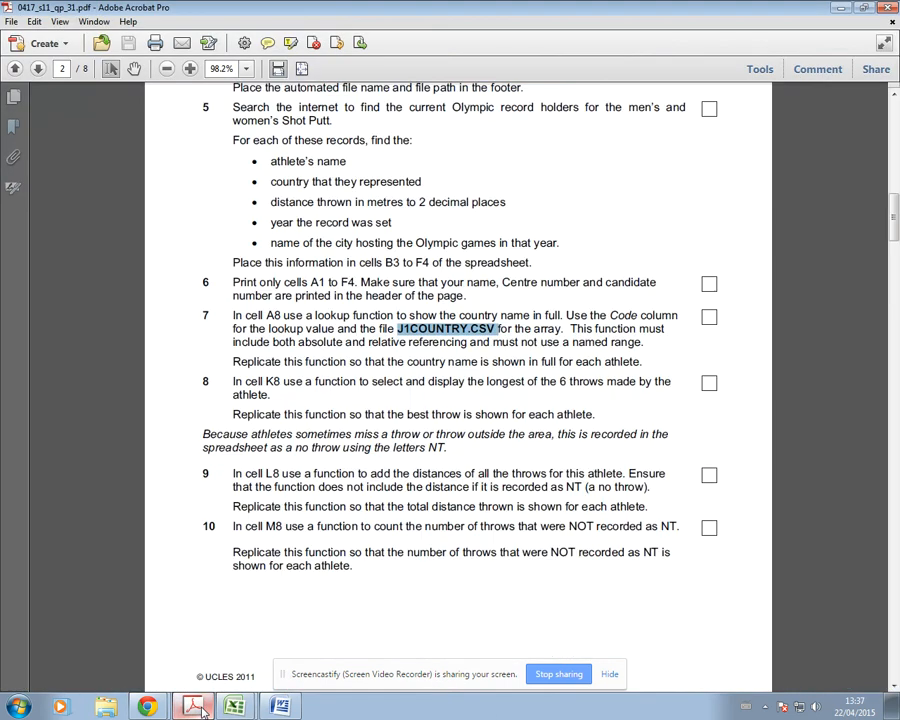
click(289, 372)
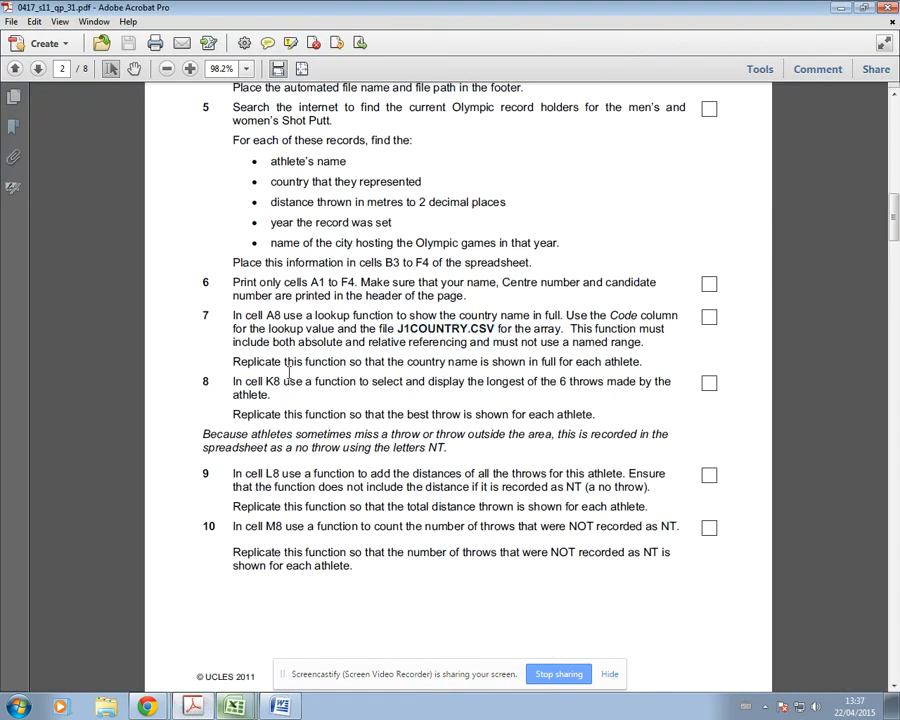
drag(235, 358, 642, 362)
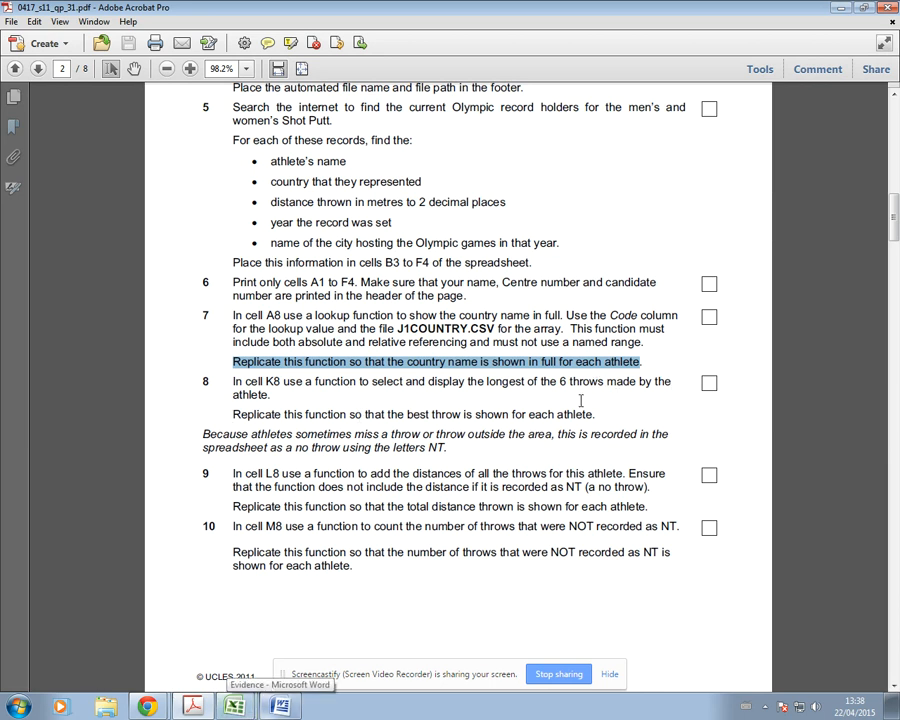
click(235, 707)
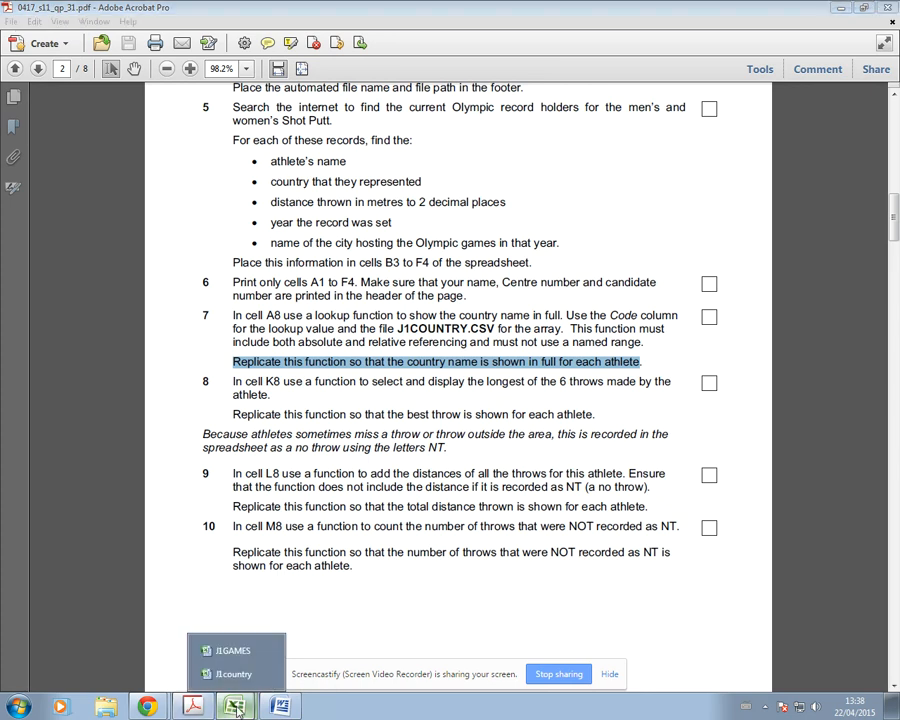
click(232, 651)
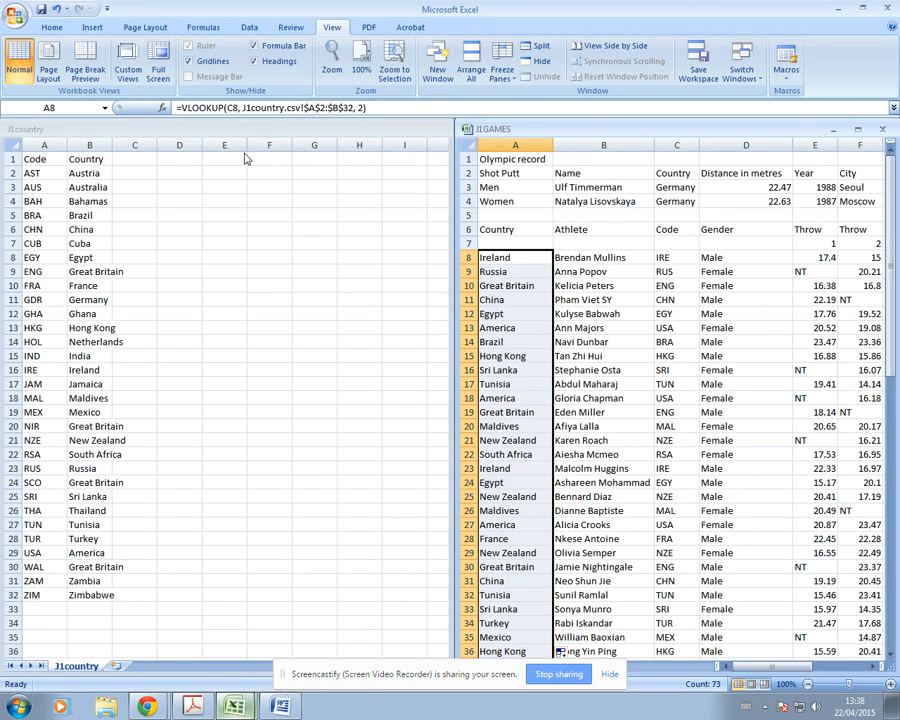
Step: Minimize the J1country workbook and maximize J1GAMES
click(168, 135)
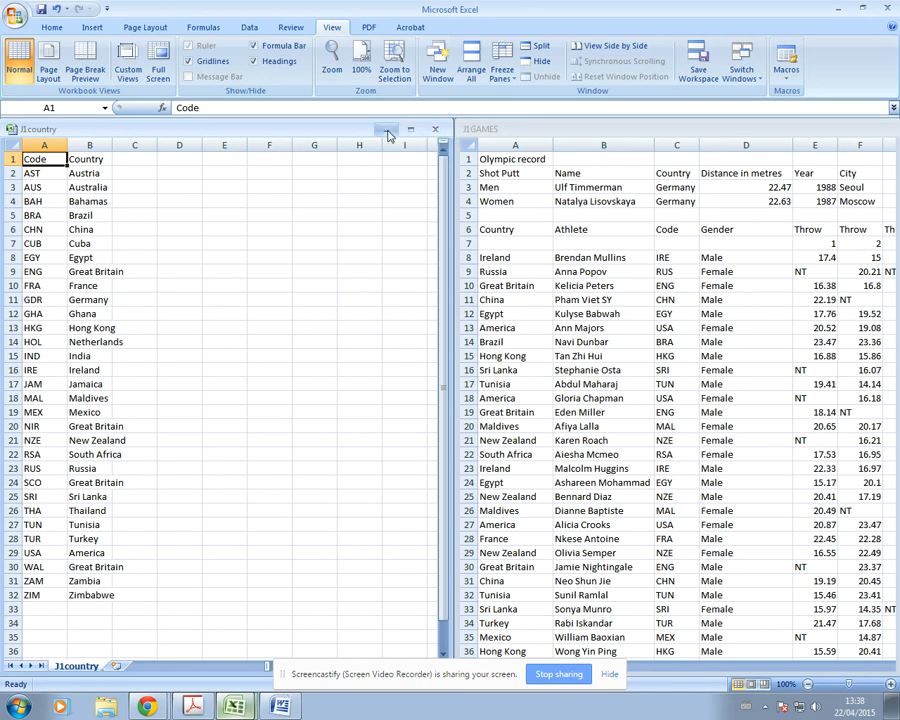
click(389, 135)
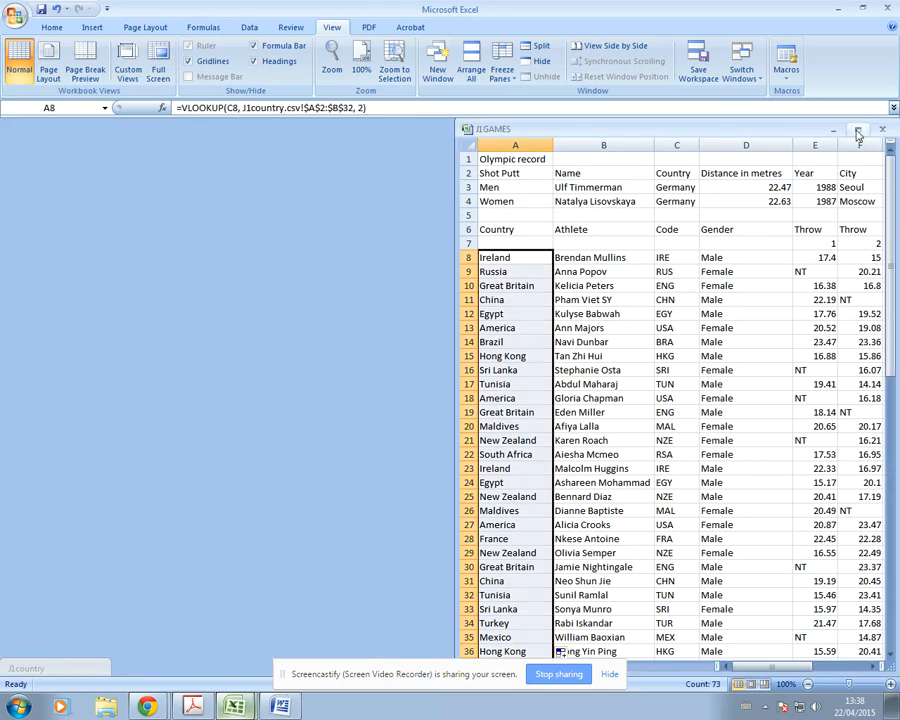
click(858, 133)
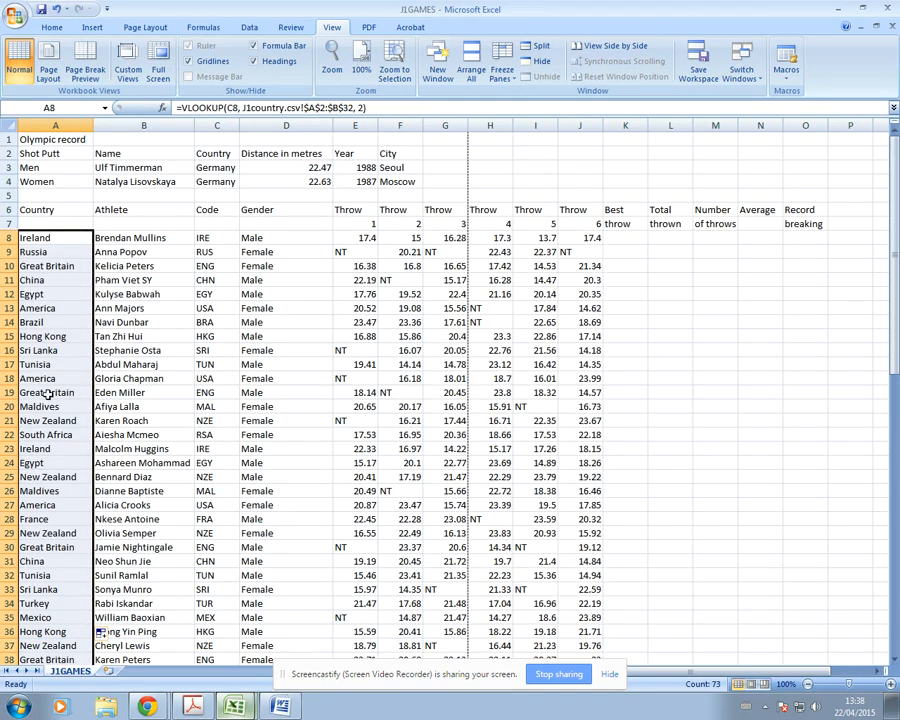
Step: Examine the six throw distances in cells E8 to J8 and the NT entry in cell E9
click(365, 238)
click(405, 238)
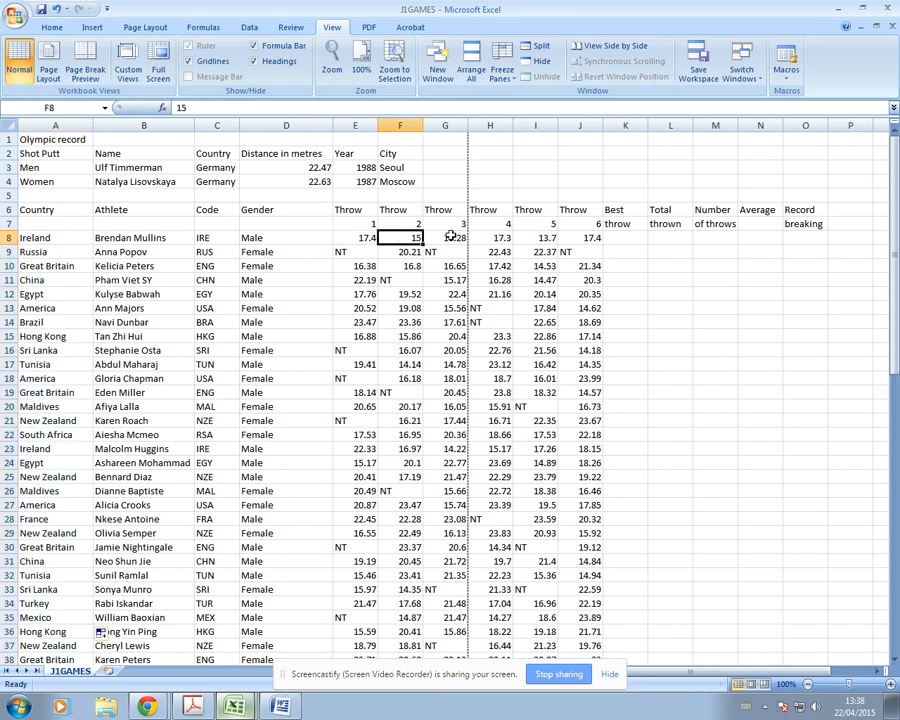
click(451, 238)
click(494, 238)
click(540, 238)
click(585, 238)
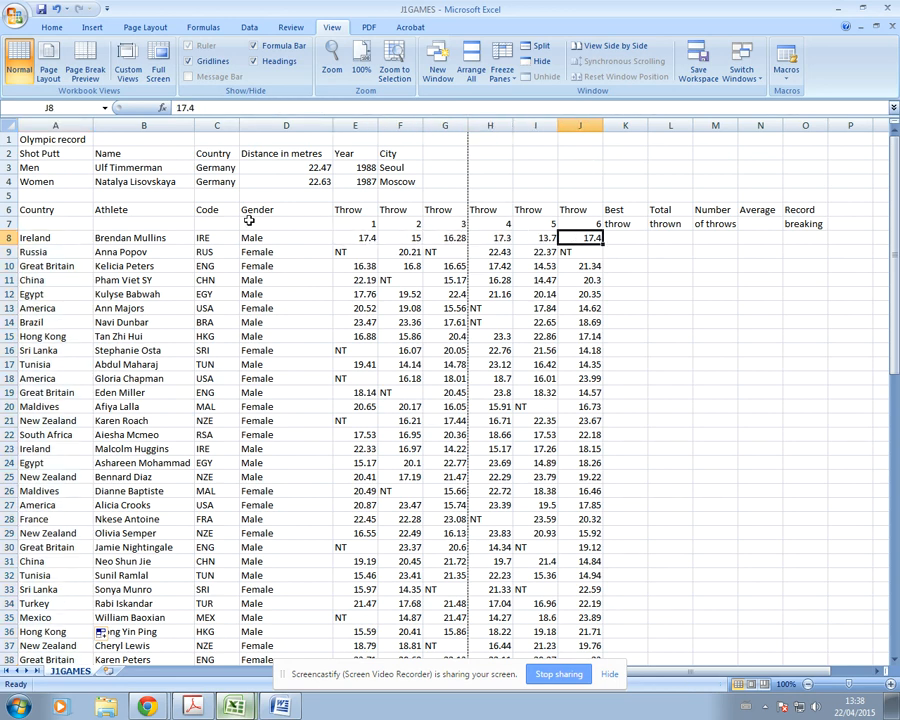
click(352, 252)
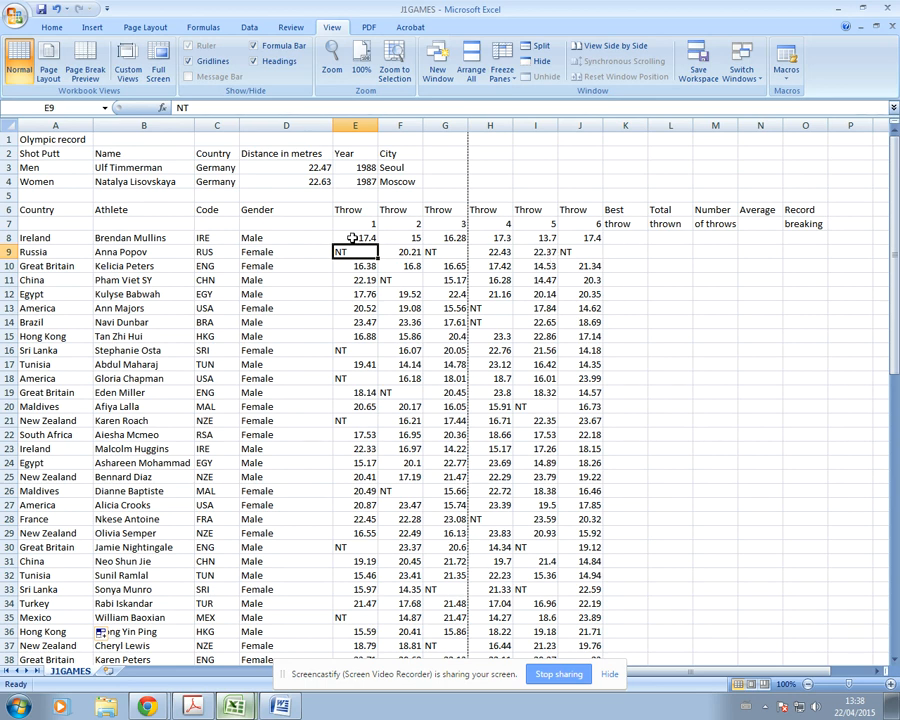
Step: Enter =MAX(E8:J8) in the Best throw cell K8 and fill it down the column for every athlete
click(619, 238)
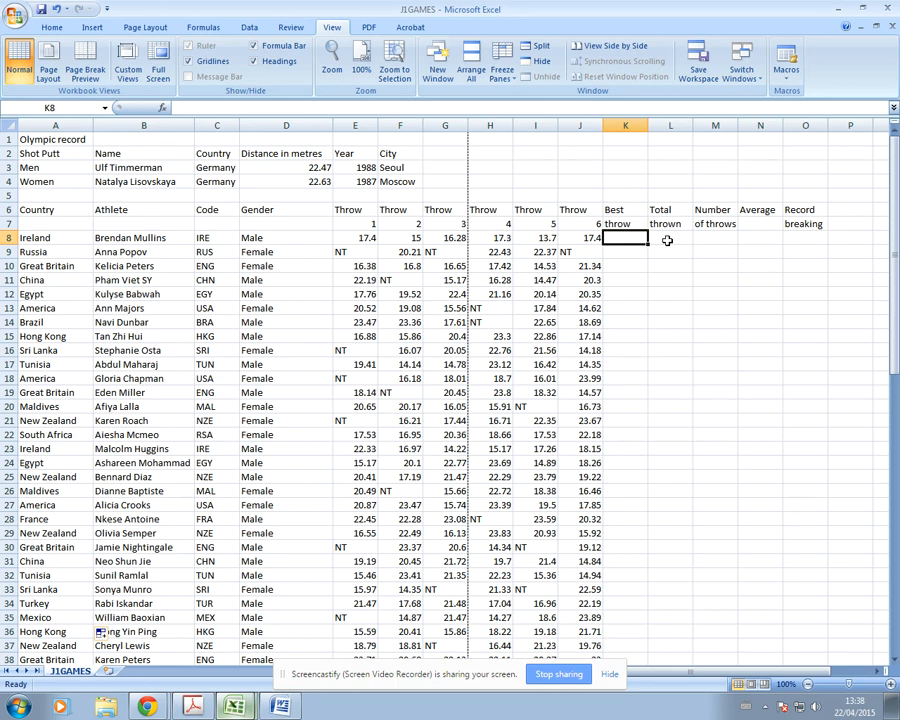
text(=max)
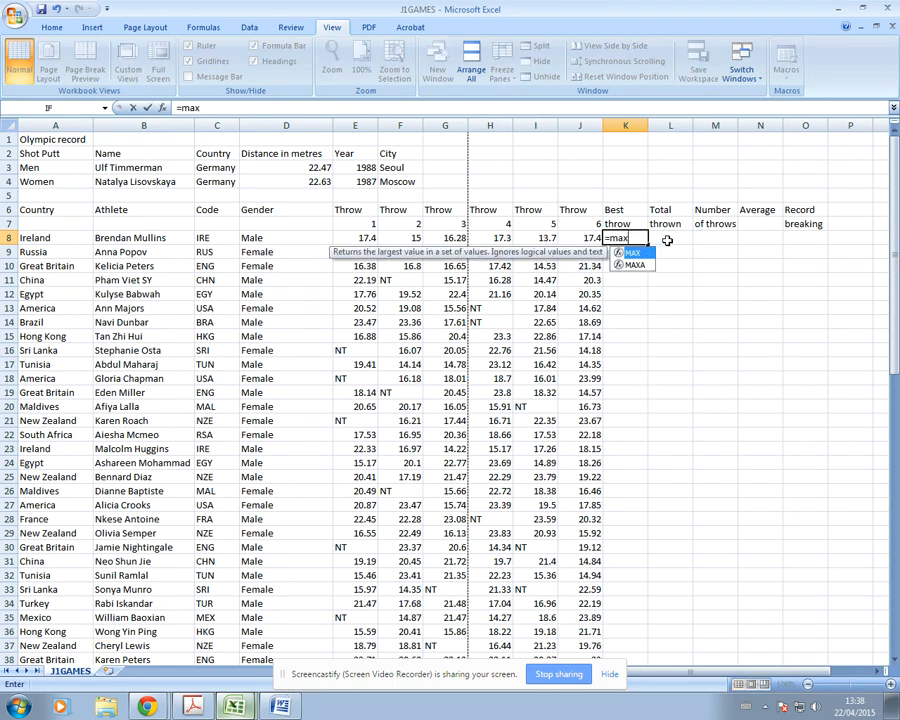
text(()
drag(358, 237, 560, 243)
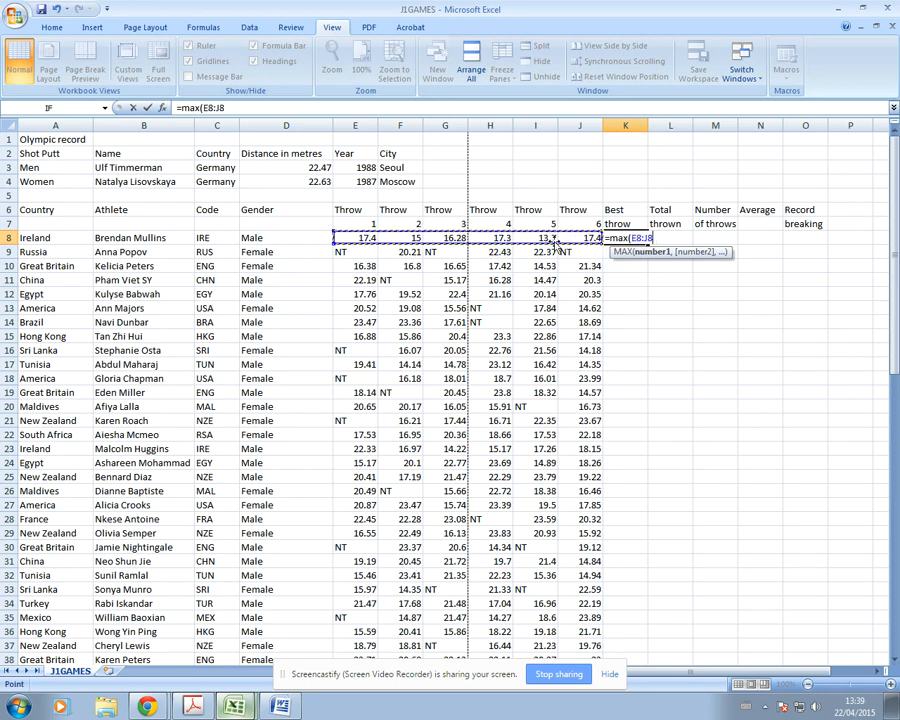
text())
key(Return)
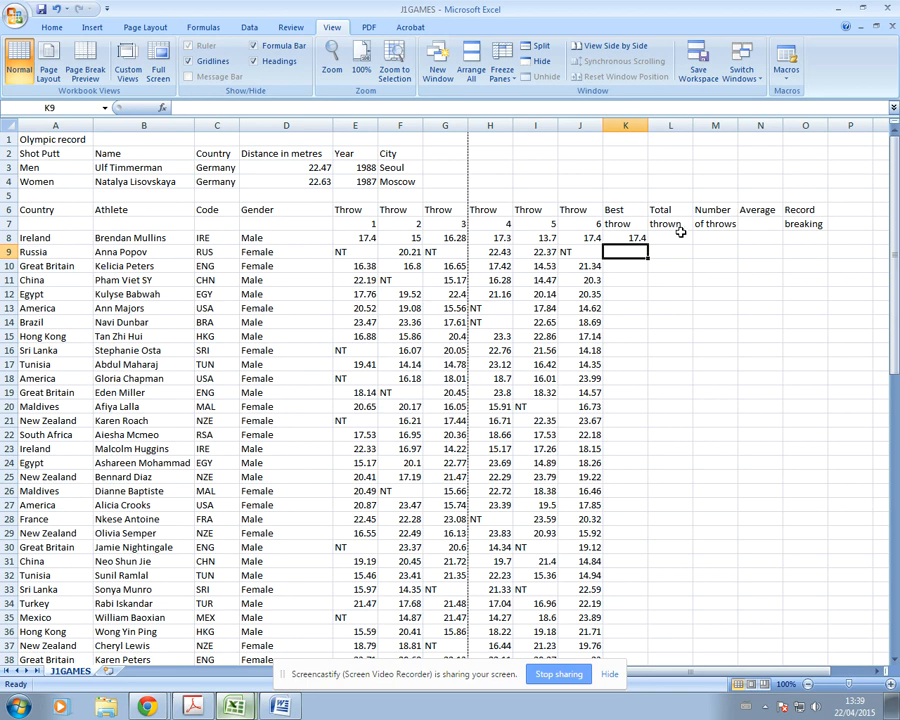
click(636, 239)
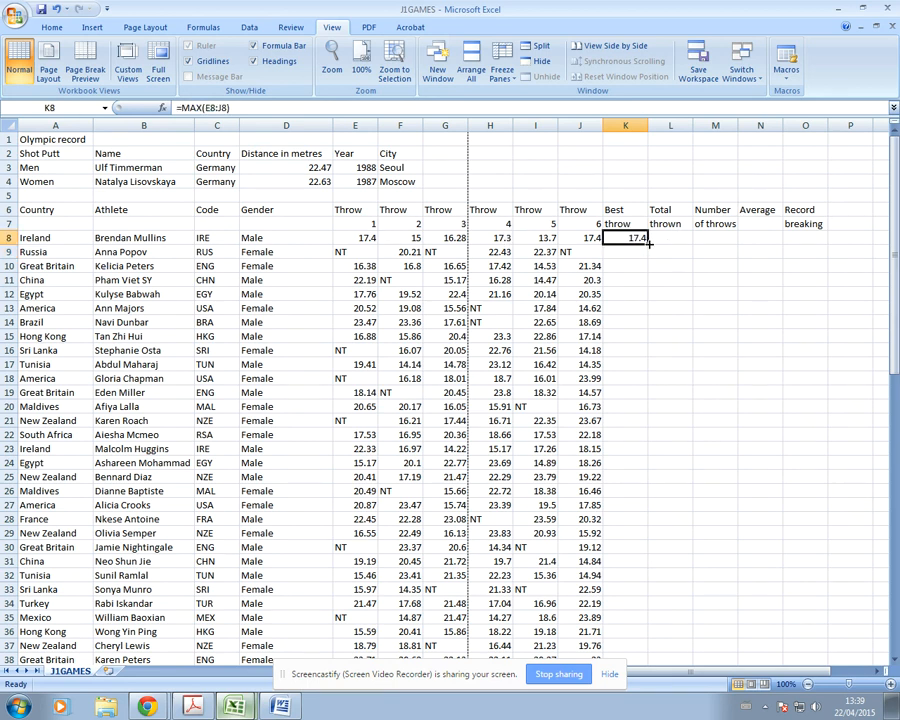
double_click(647, 245)
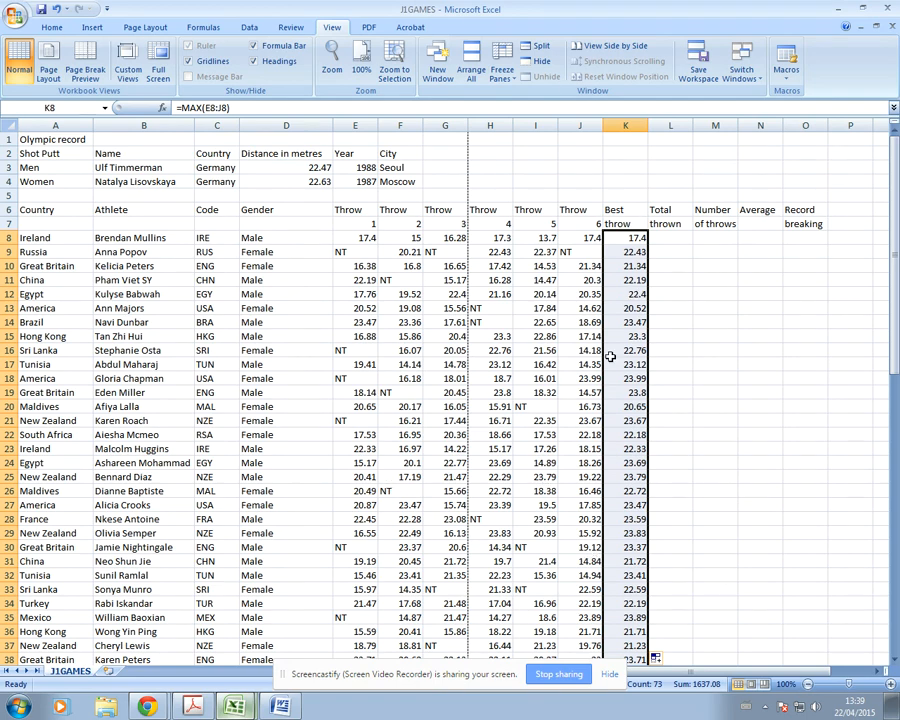
Step: Read task 9 about totalling the throws in cell L8 in the Acrobat question paper and return to J1GAMES in Excel
click(193, 706)
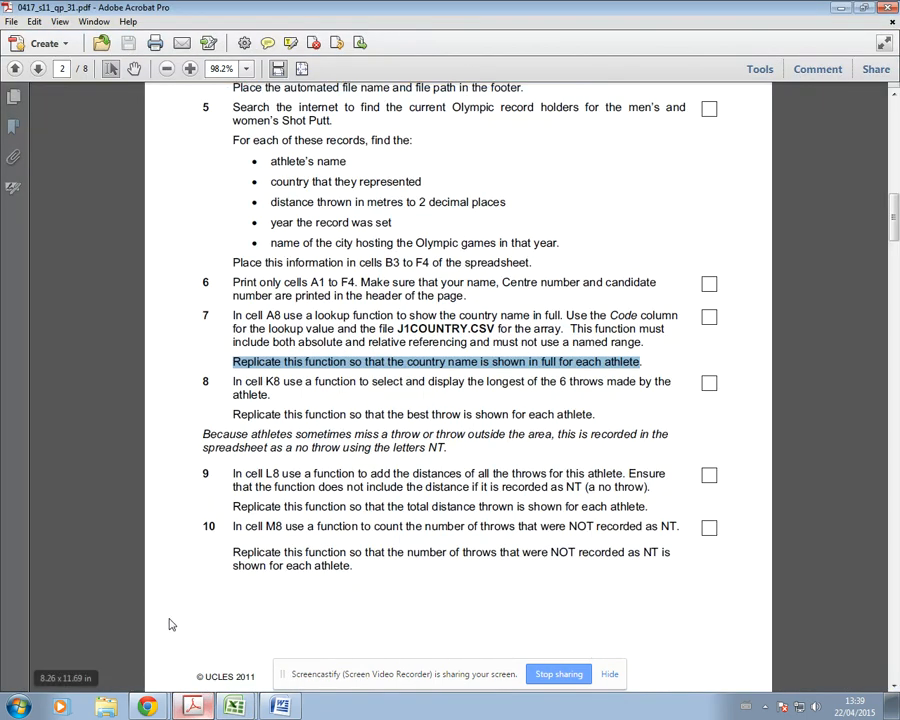
click(295, 434)
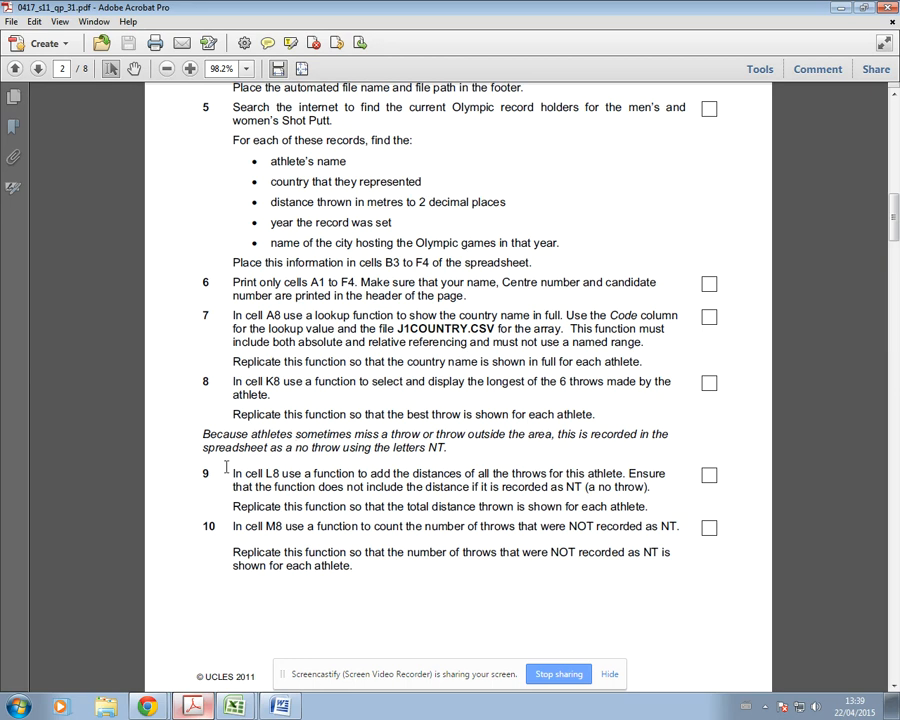
scroll(232, 480, down, 4)
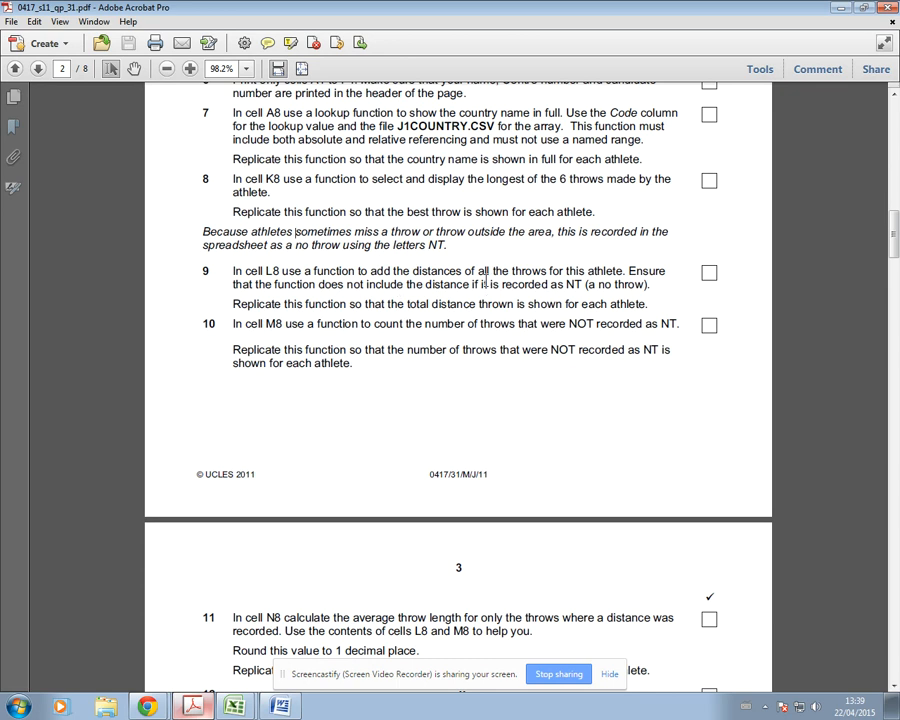
click(235, 706)
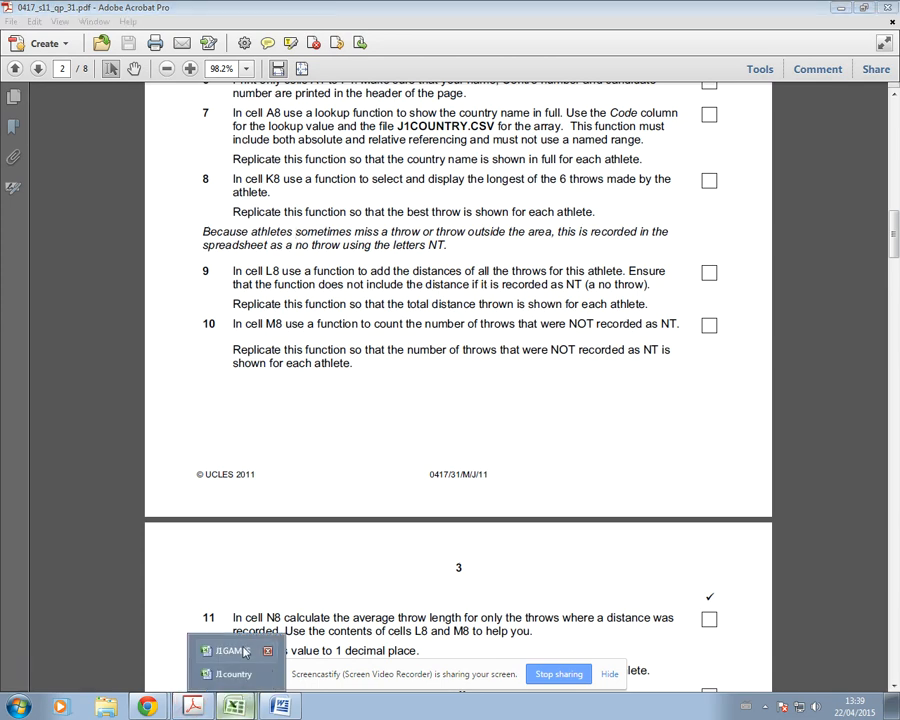
click(235, 651)
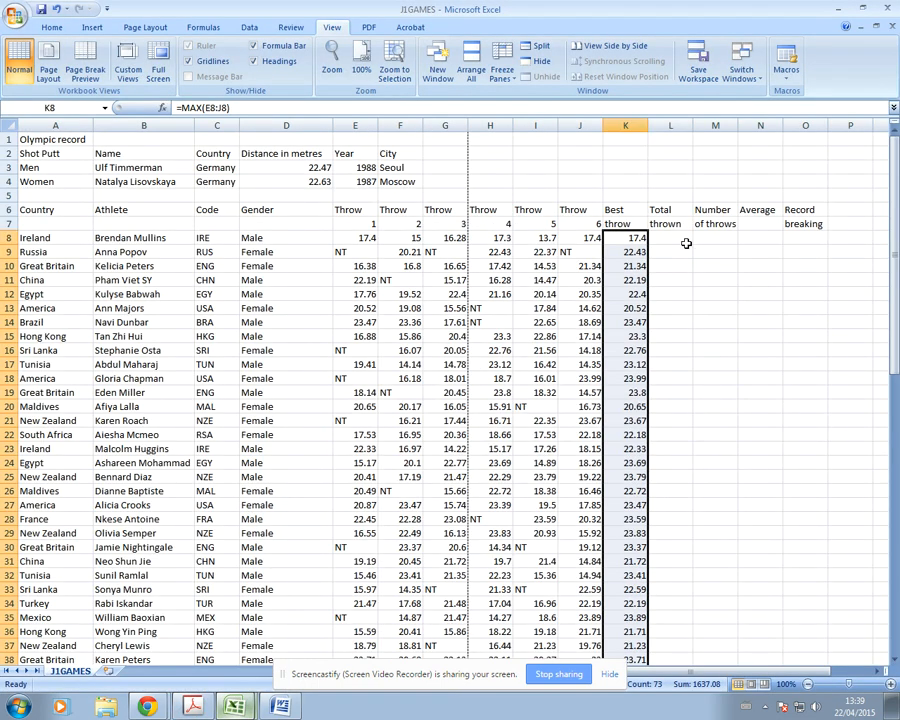
Step: Insert a SUMIF function in the Total thrown cell L8 with range E8:J8 and criteria <>NT
click(680, 237)
text(=)
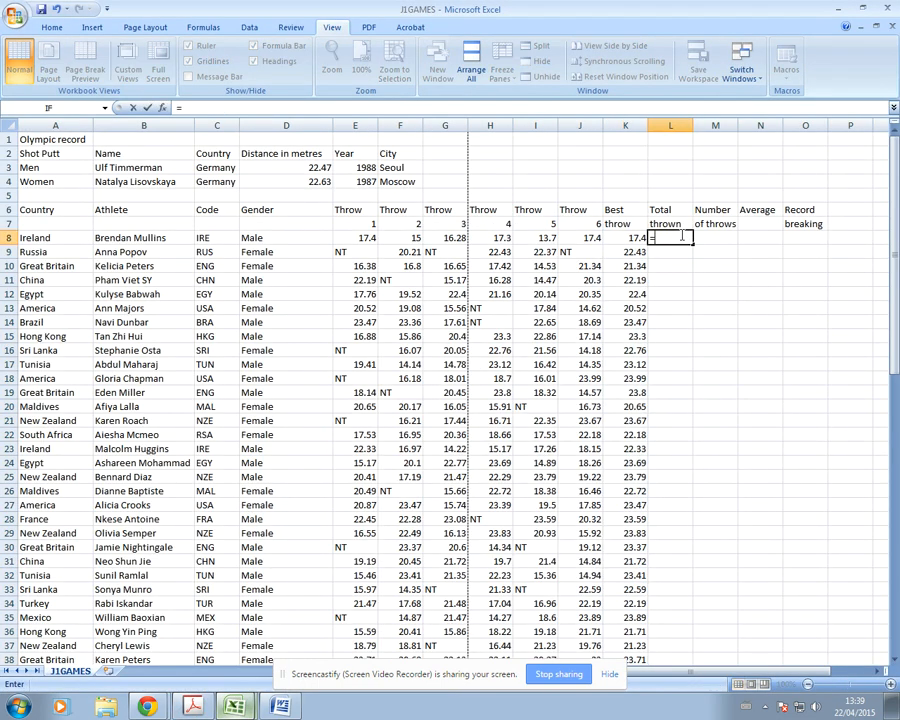
key(Escape)
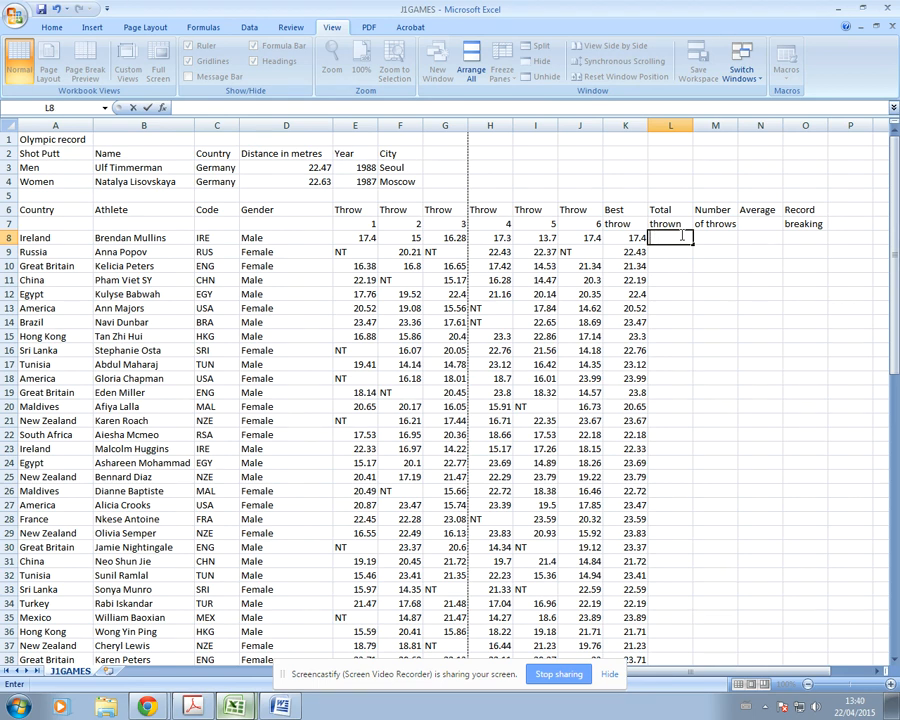
click(164, 108)
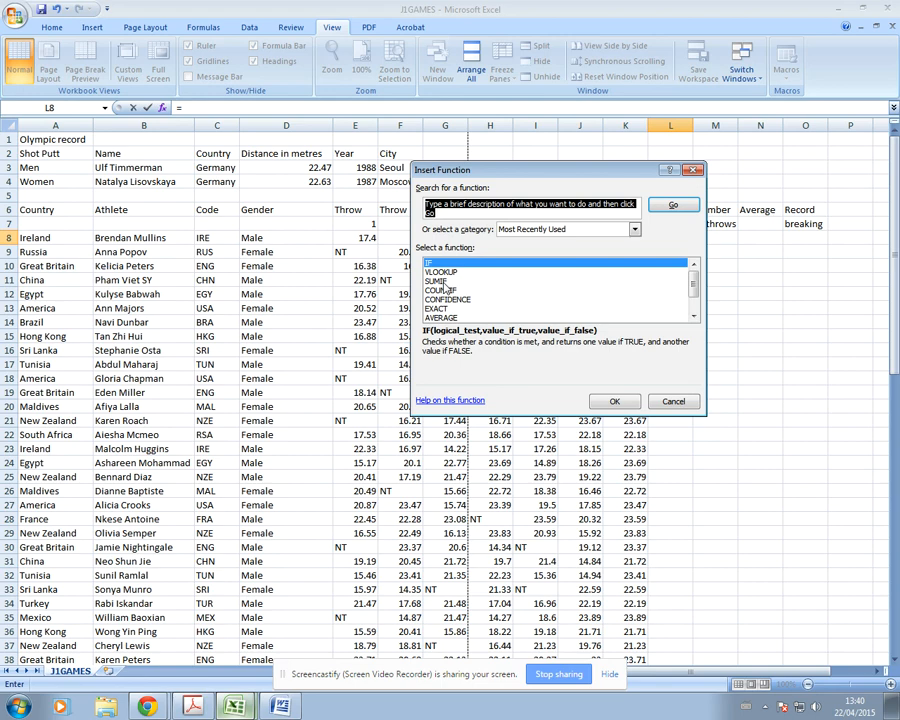
double_click(444, 283)
drag(480, 204, 385, 366)
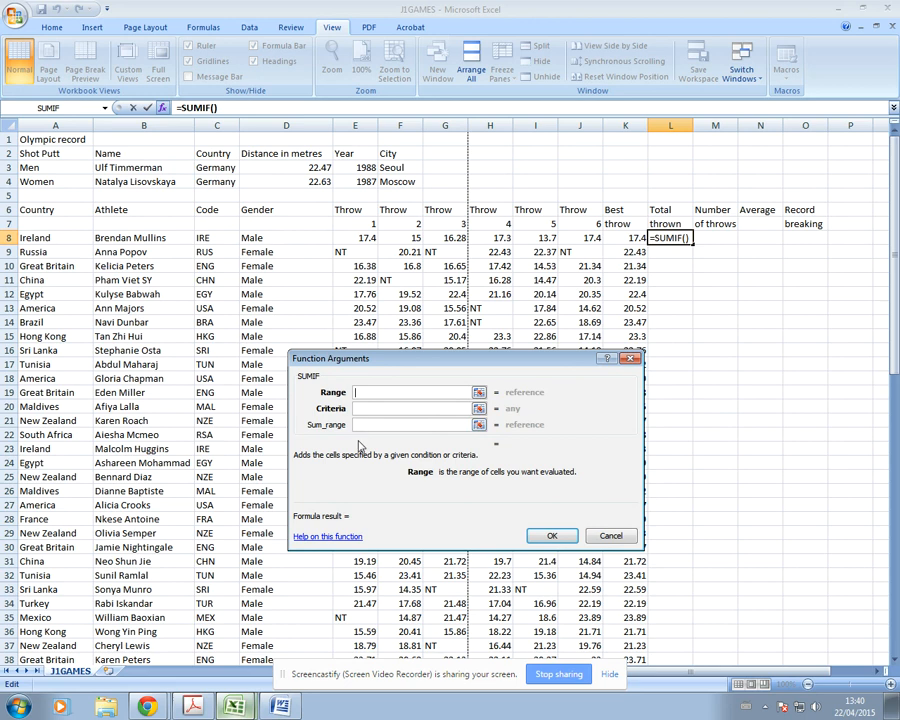
drag(370, 237, 582, 237)
click(376, 409)
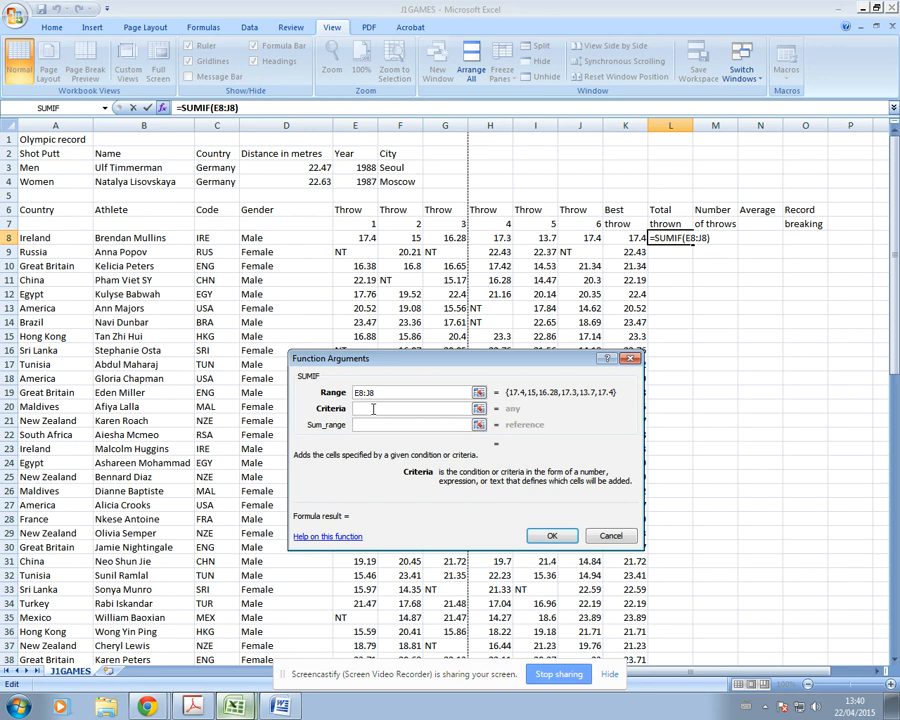
text(<>)
text(NT)
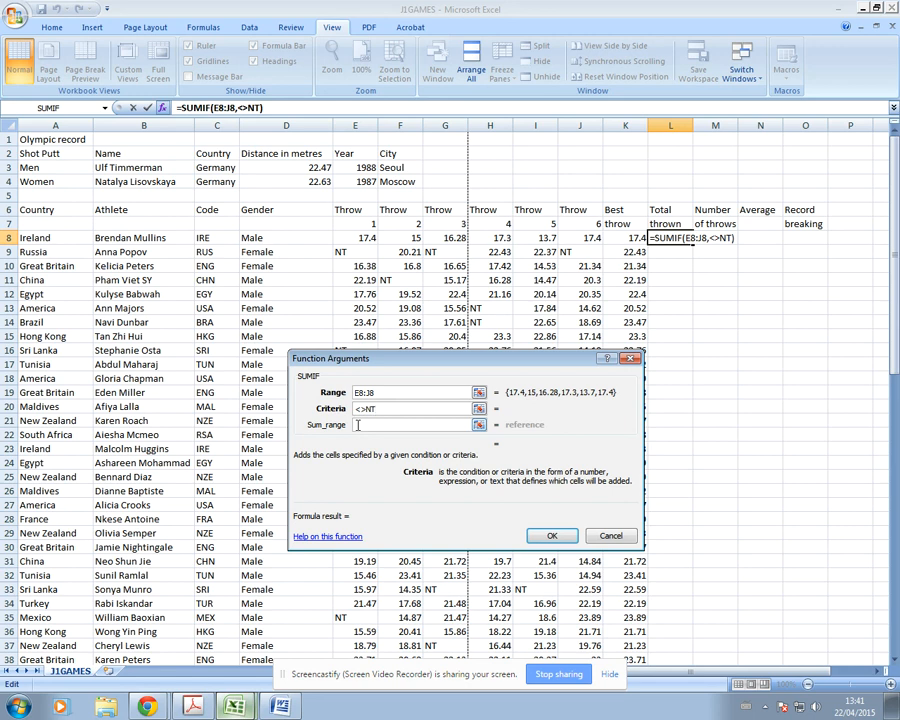
Step: Set the SUMIF sum range to E8:J8 and fill the formula down the Total thrown column for every athlete
click(357, 424)
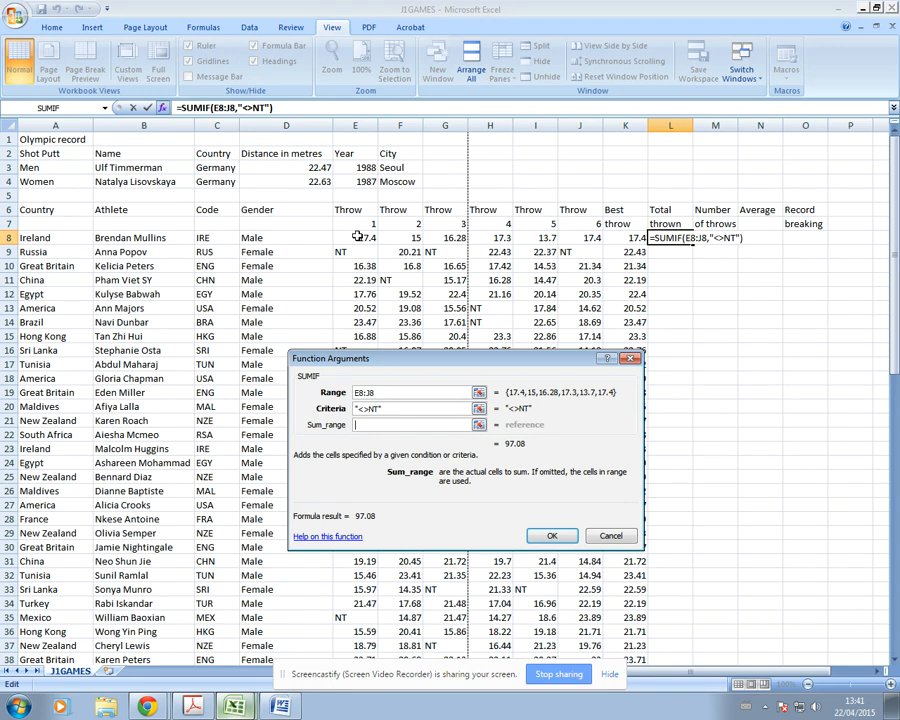
drag(357, 236, 592, 237)
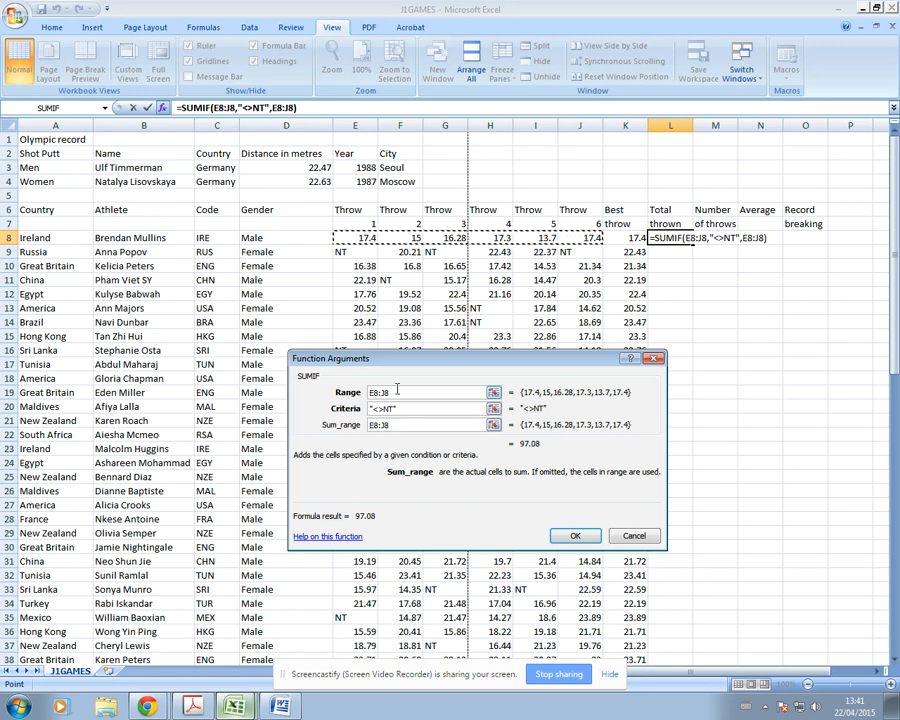
click(573, 538)
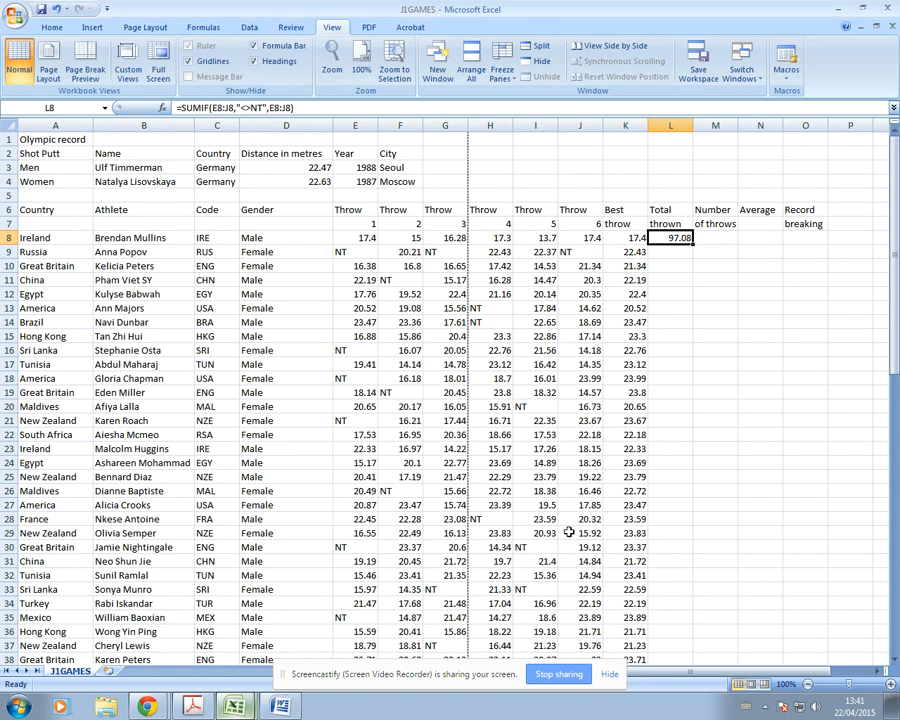
double_click(693, 244)
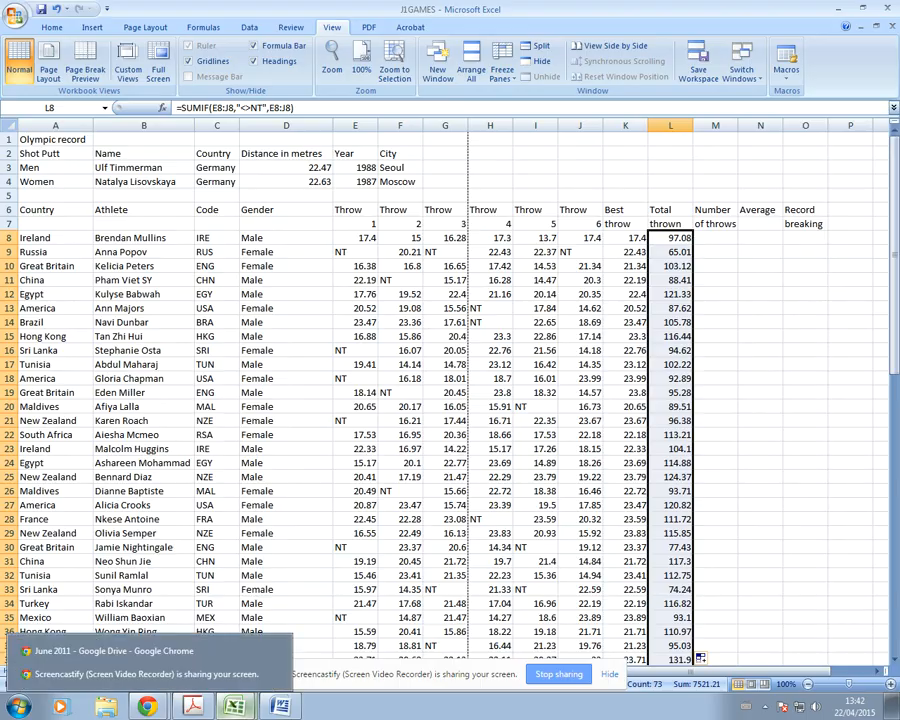
Step: Read task 10 about counting throws in cell M8 in the Acrobat question paper and return to J1GAMES in Excel
click(193, 706)
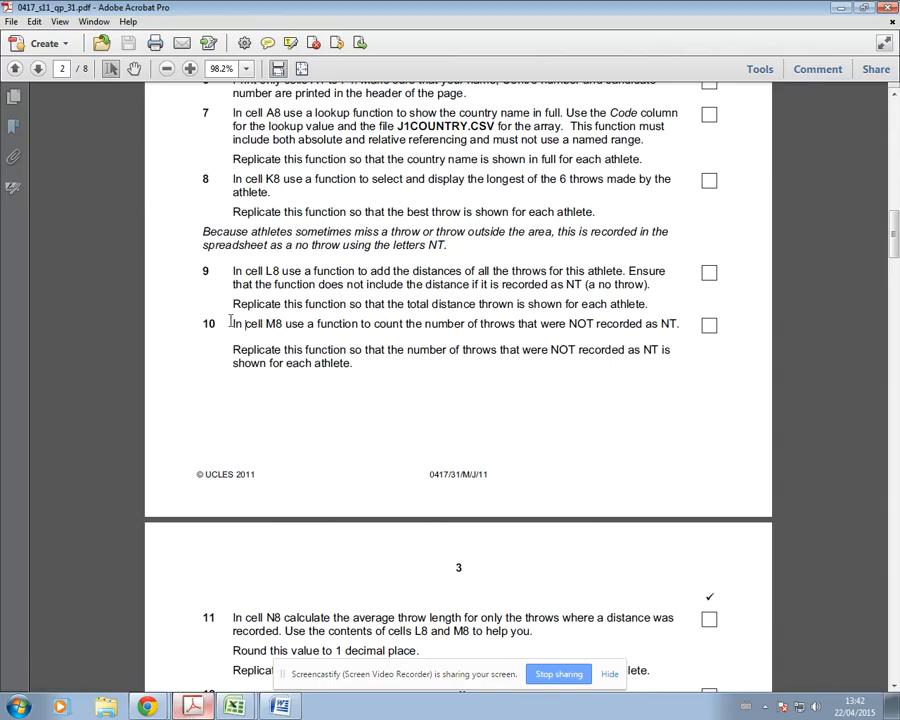
click(244, 327)
mouse_move(234, 706)
click(222, 645)
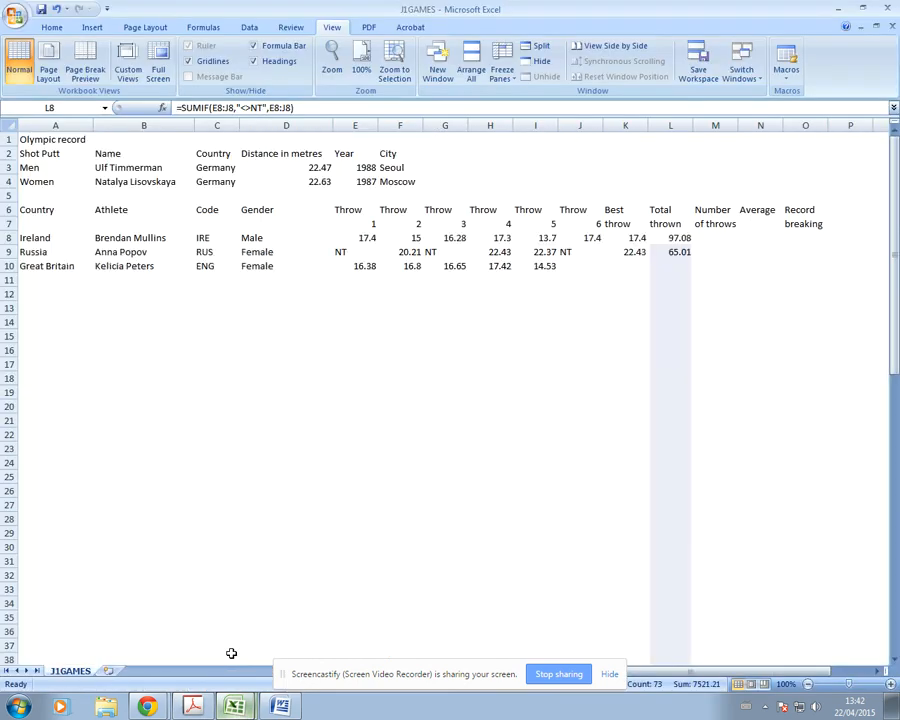
Step: Insert =COUNTIF($E$8:$J$8,"<>NT") in the Number of throws cell M8, using an absolute range
click(710, 237)
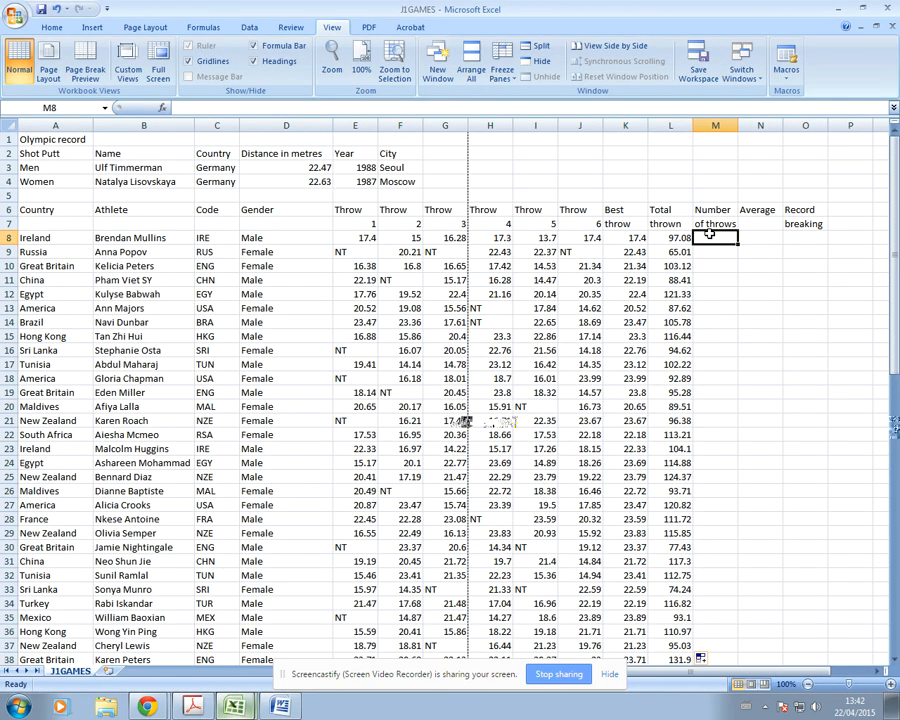
click(165, 108)
double_click(362, 452)
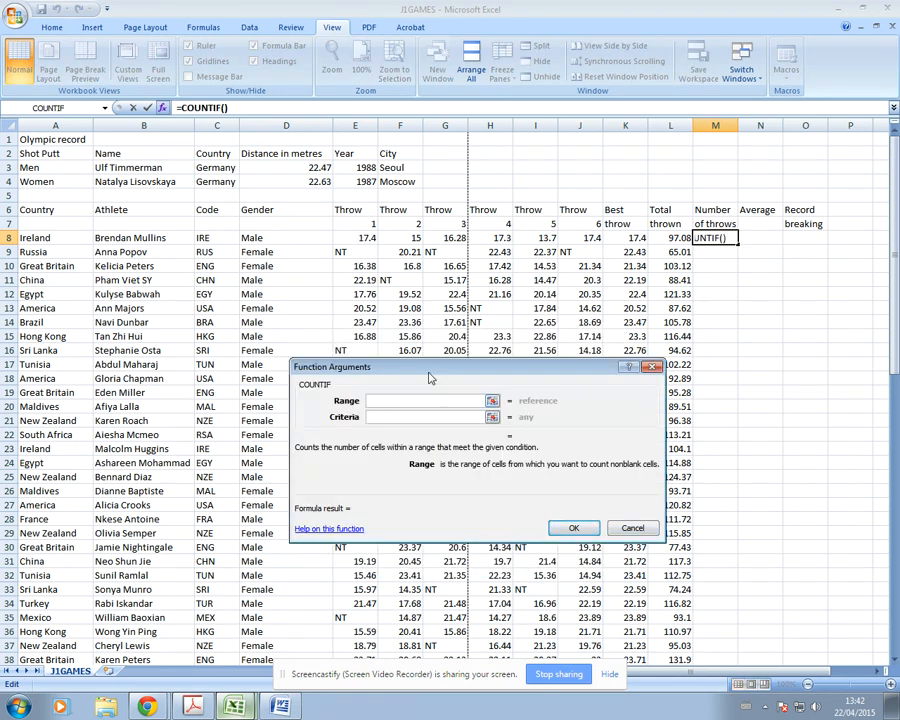
drag(354, 237, 588, 240)
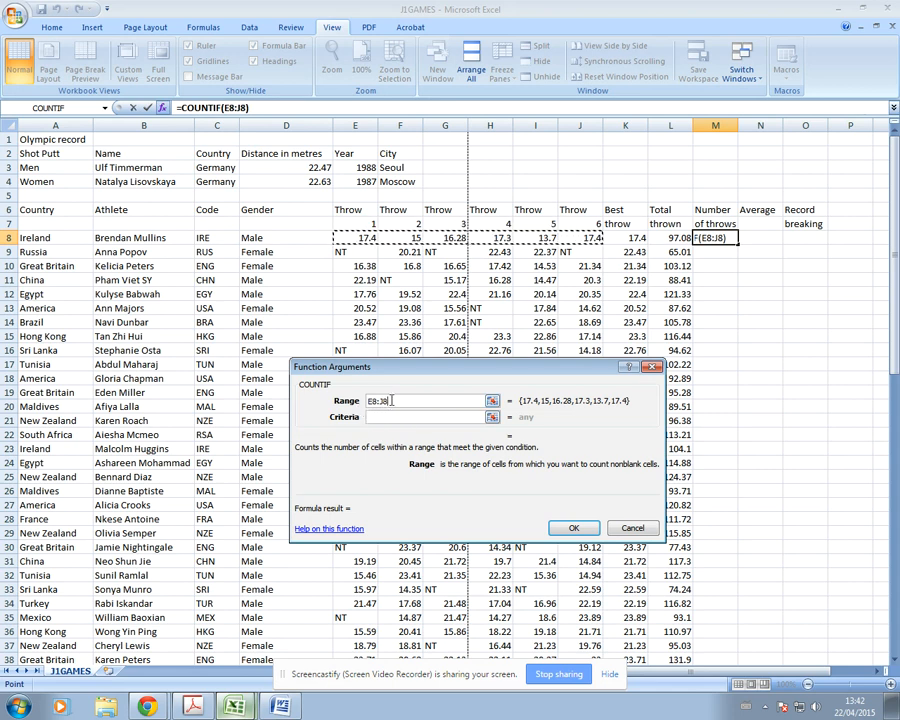
drag(386, 400, 320, 404)
key(F4)
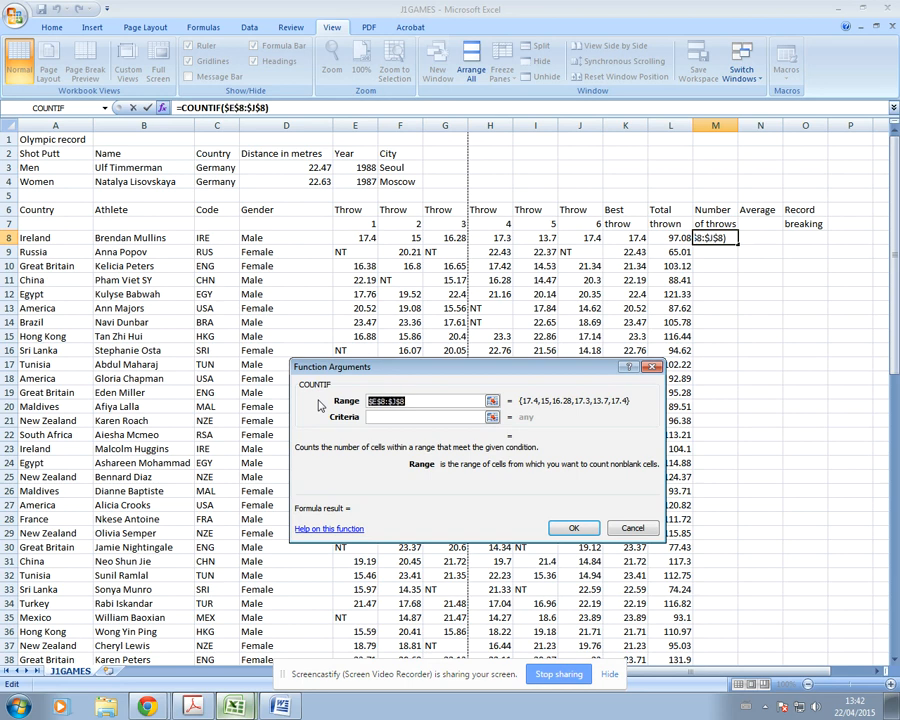
click(382, 419)
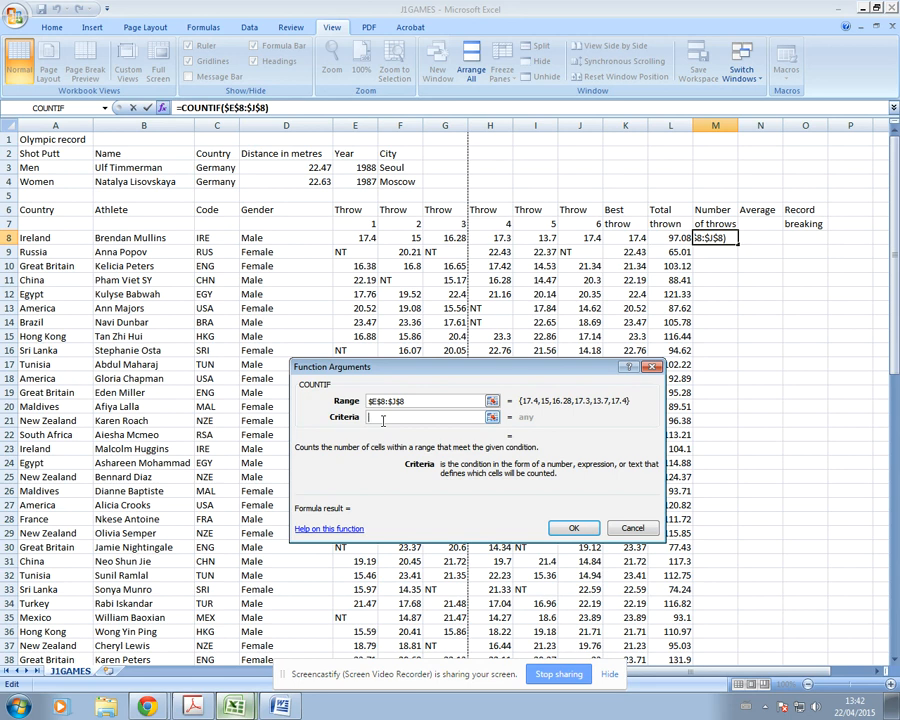
text(<>NT)
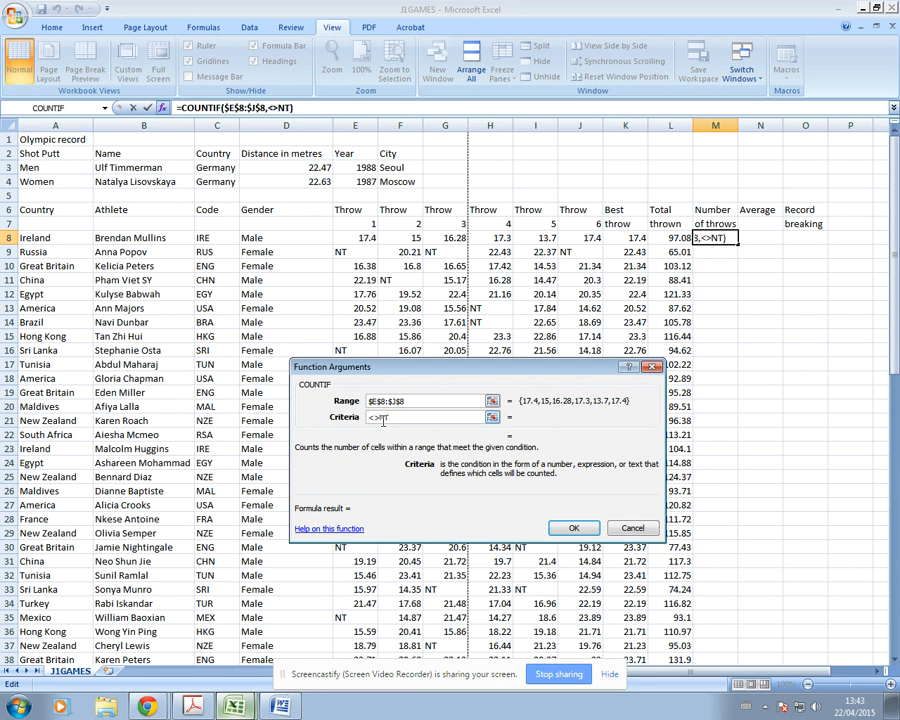
click(569, 526)
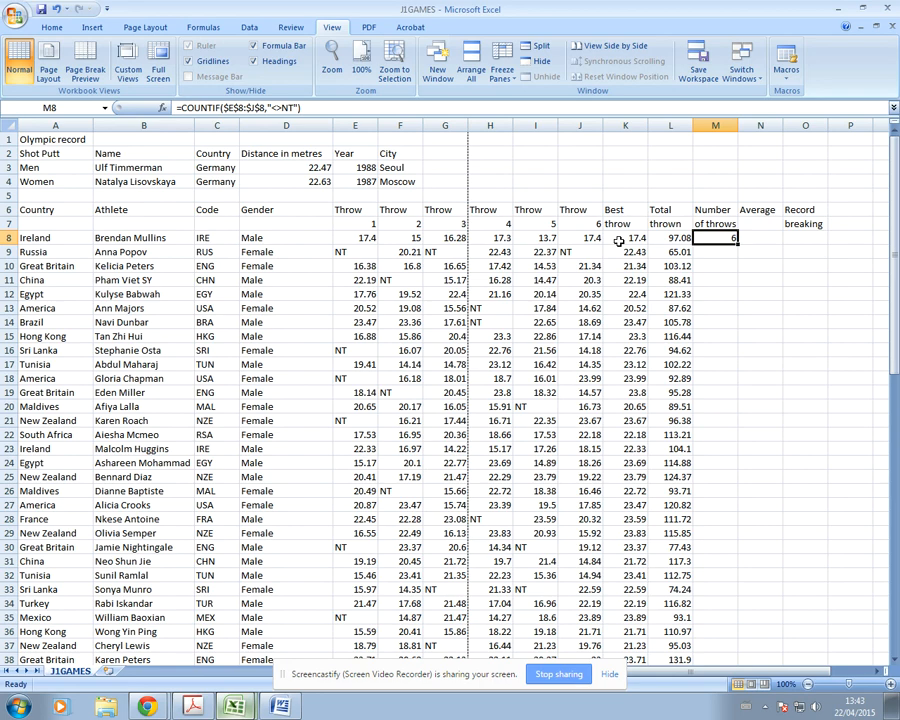
Step: Fill the COUNTIF formula from M8 down the Number of throws column and check the counts down to row 80
double_click(738, 244)
scroll(757, 480, down, 9)
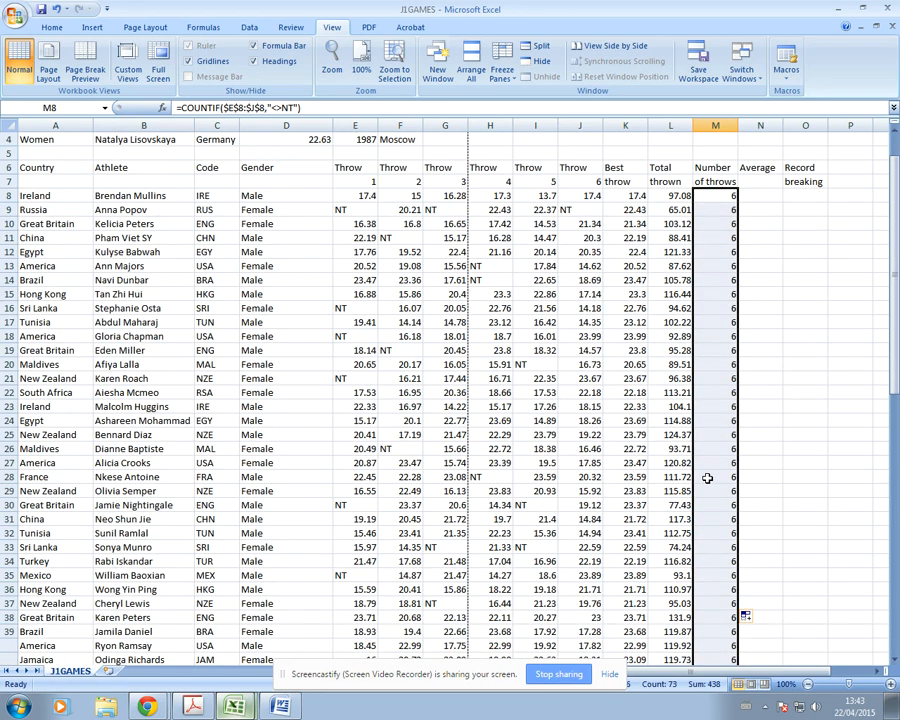
scroll(757, 506, down, 8)
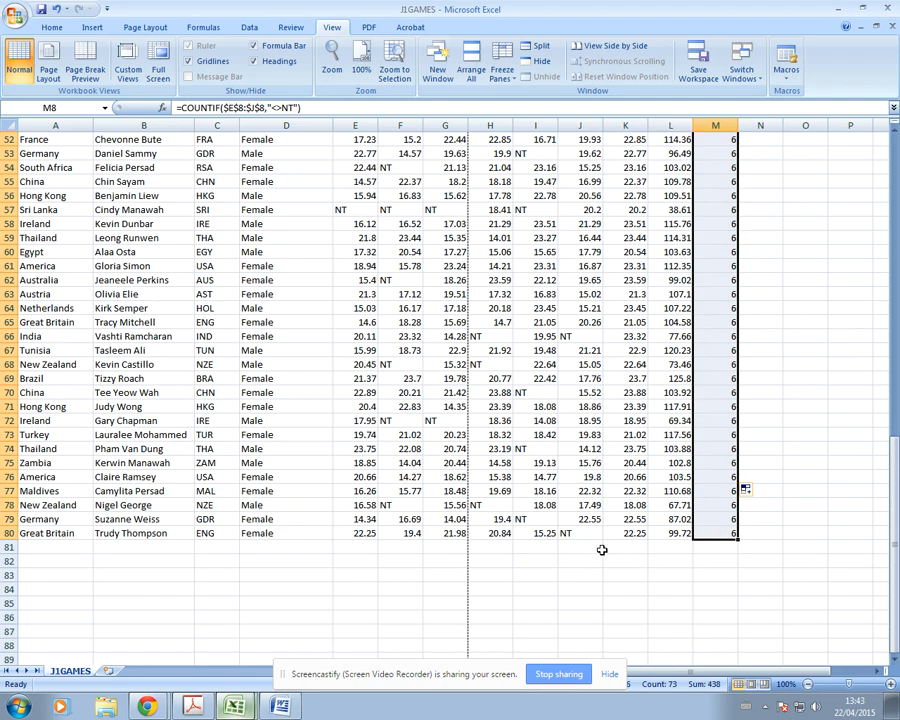
scroll(745, 546, up, 3)
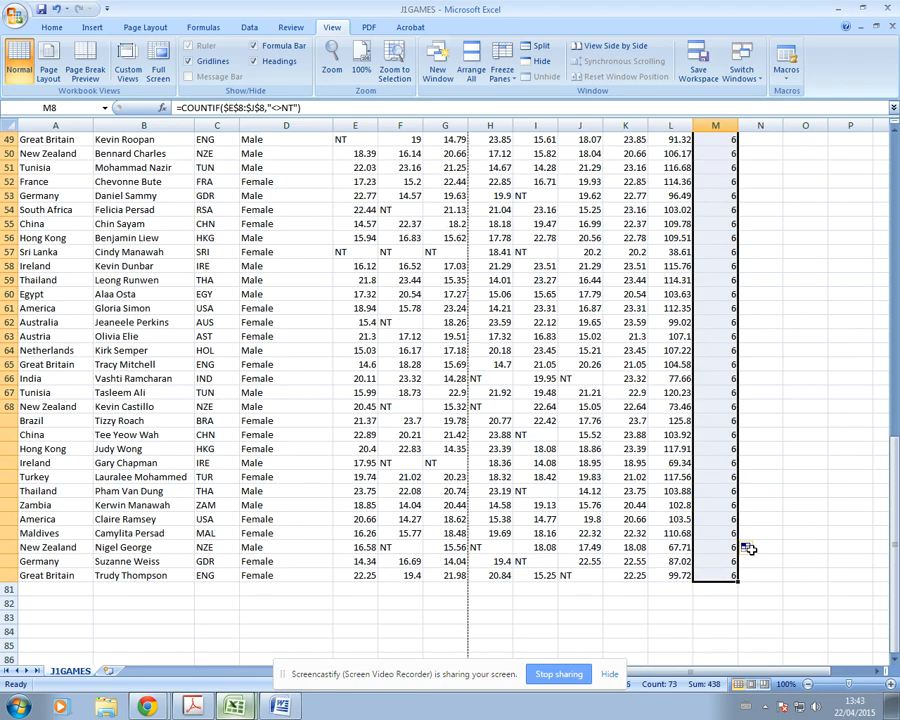
scroll(751, 549, up, 14)
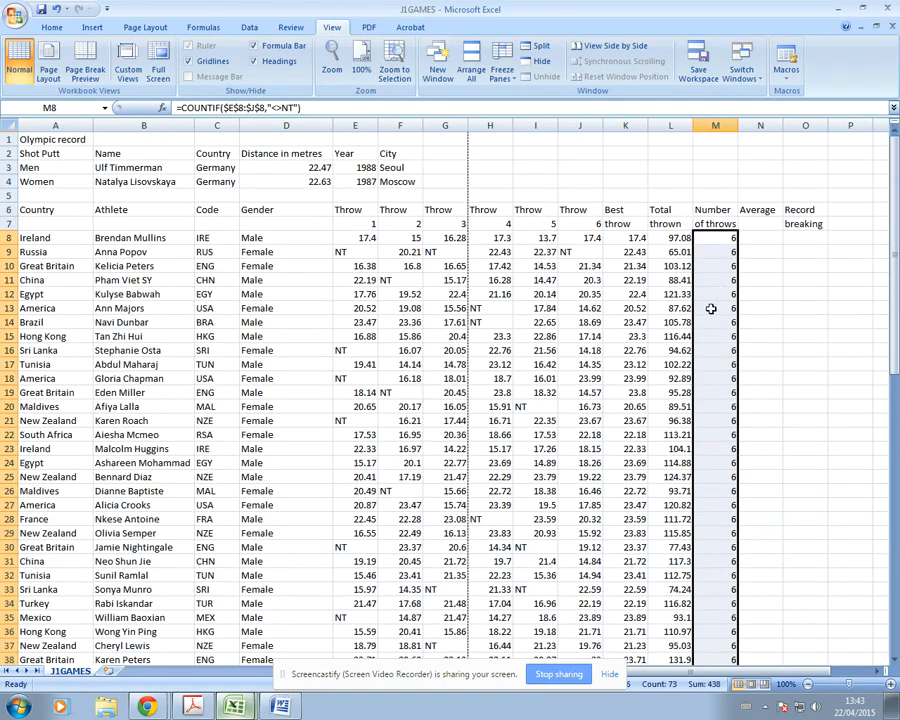
Step: Change the COUNTIF range in M8 to E$8:J$8, refill the column and check the counts for every athlete
click(727, 242)
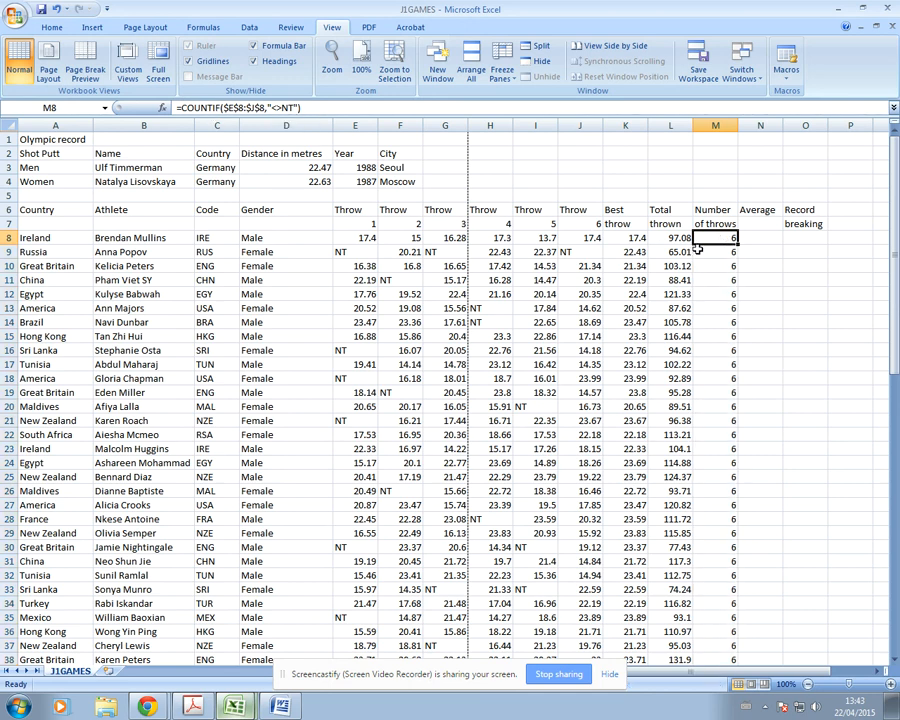
click(161, 107)
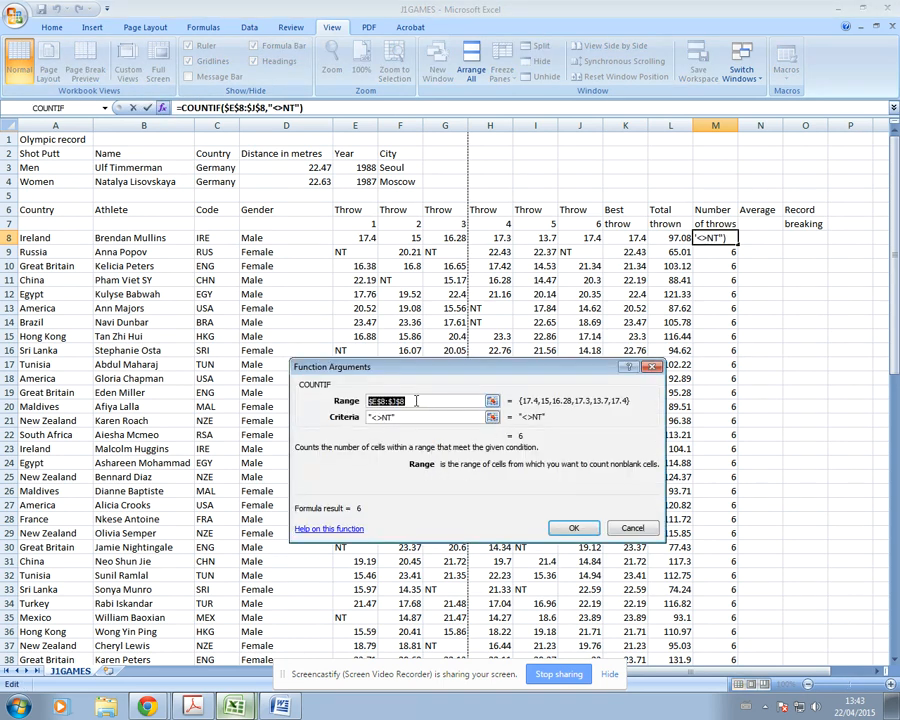
key(F4)
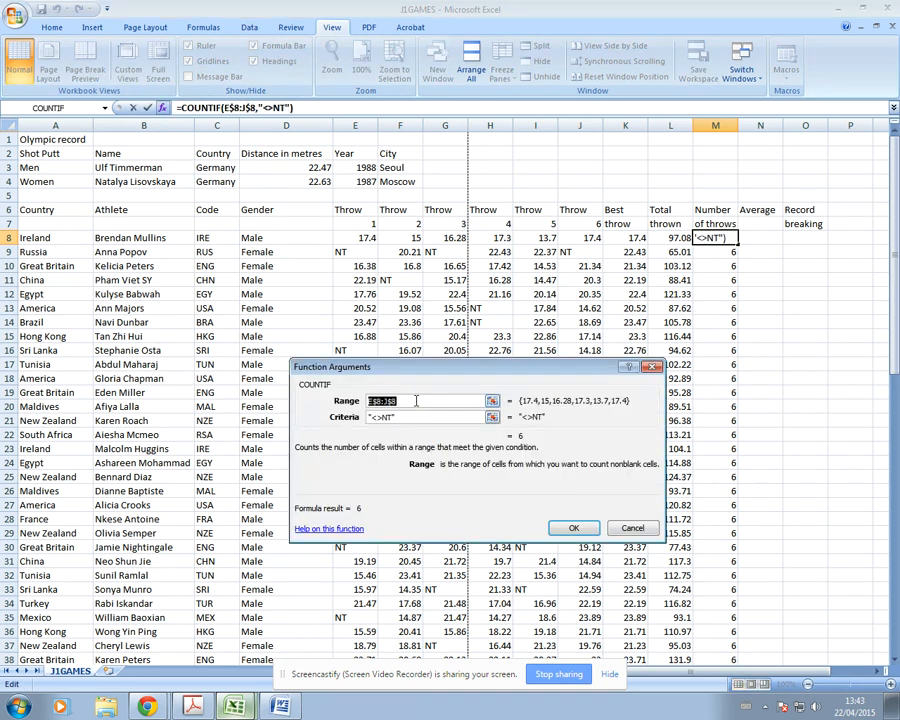
click(574, 527)
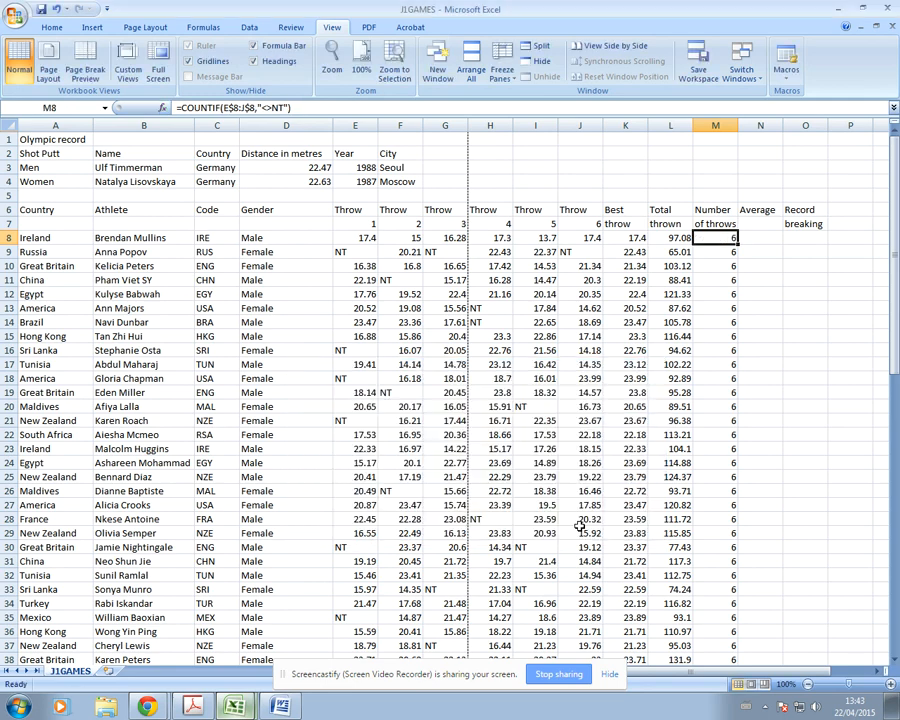
double_click(737, 245)
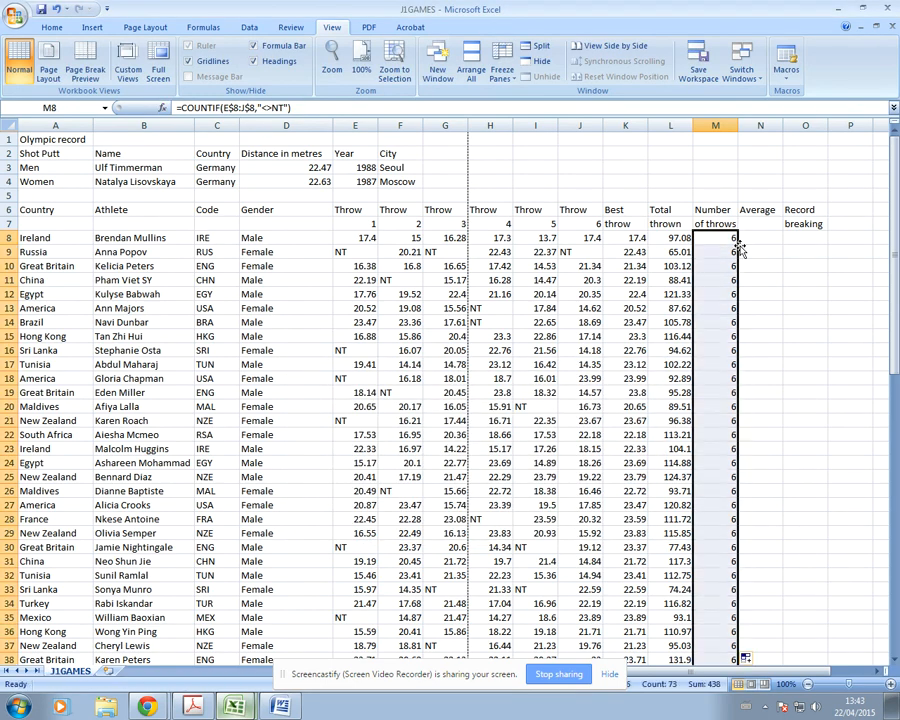
scroll(780, 550, down, 11)
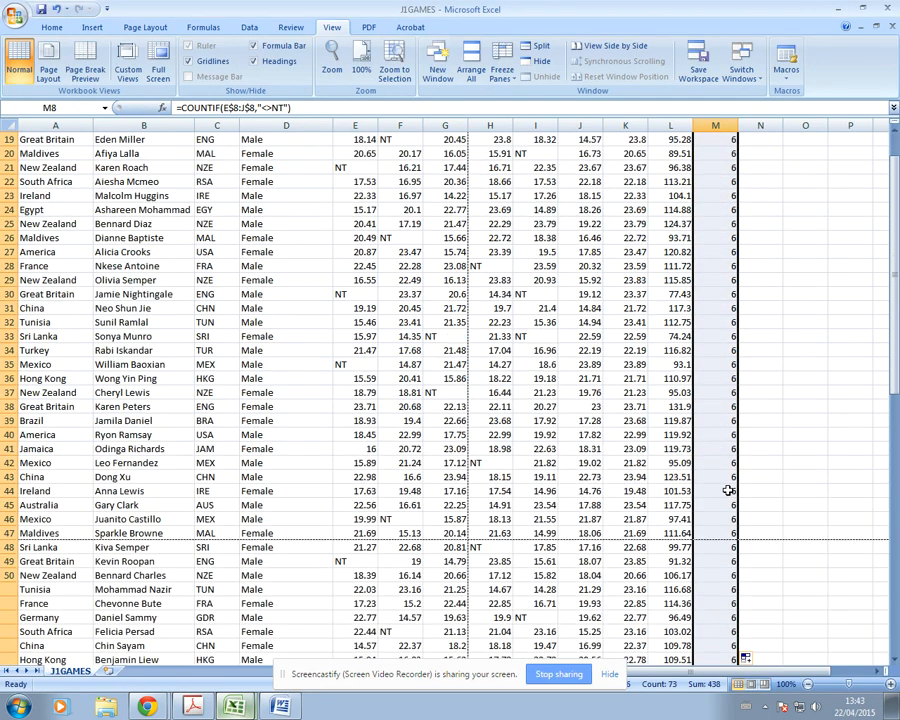
scroll(775, 548, down, 4)
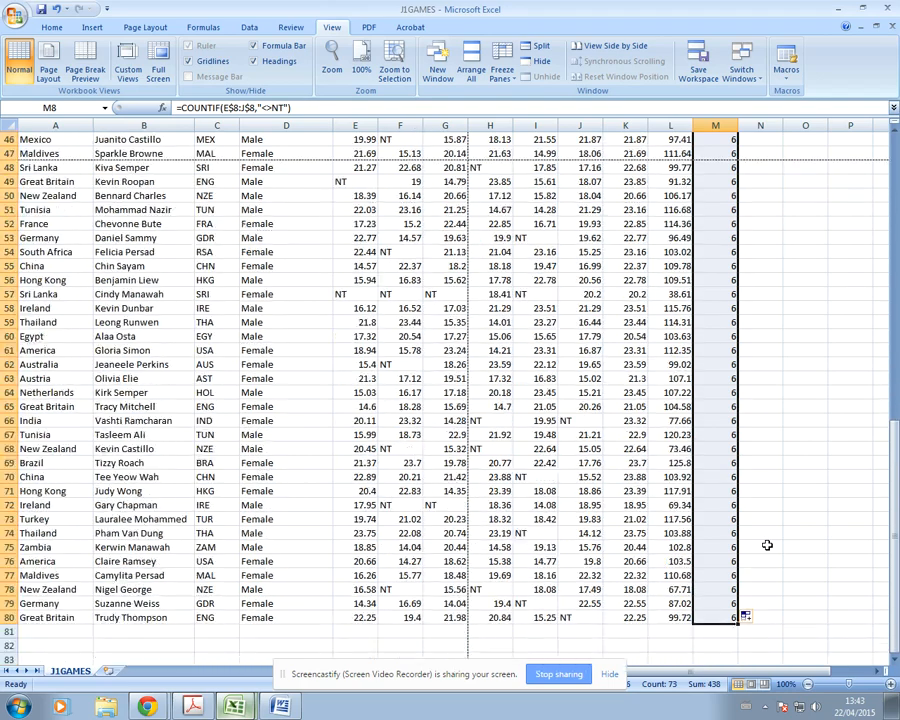
scroll(704, 518, up, 15)
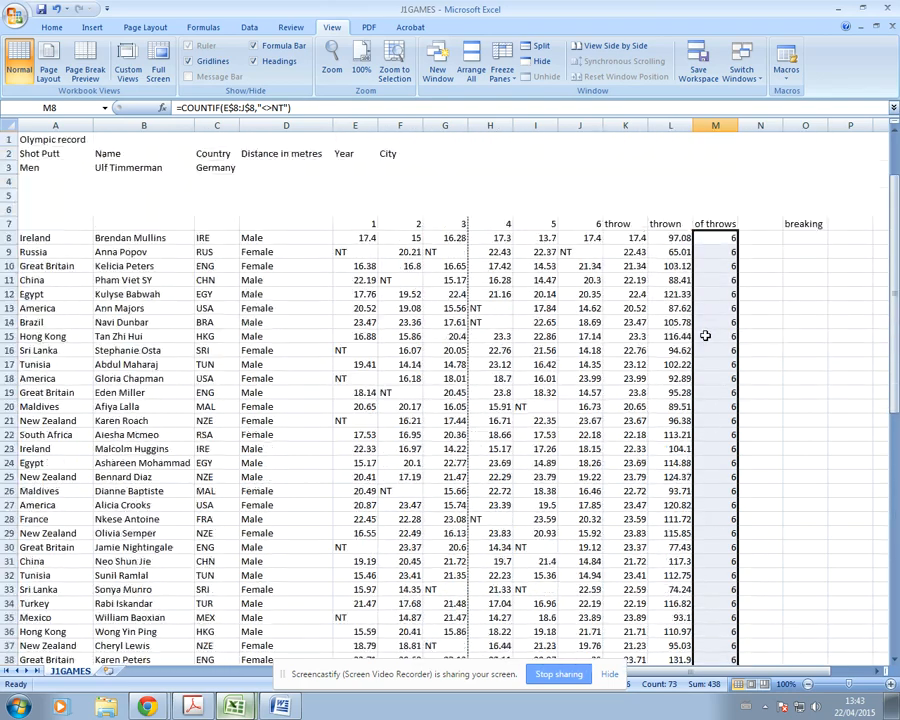
Step: Make the COUNTIF range in M8 fully relative so the formula reads =COUNTIF(E8:J8,"<>NT")
click(705, 238)
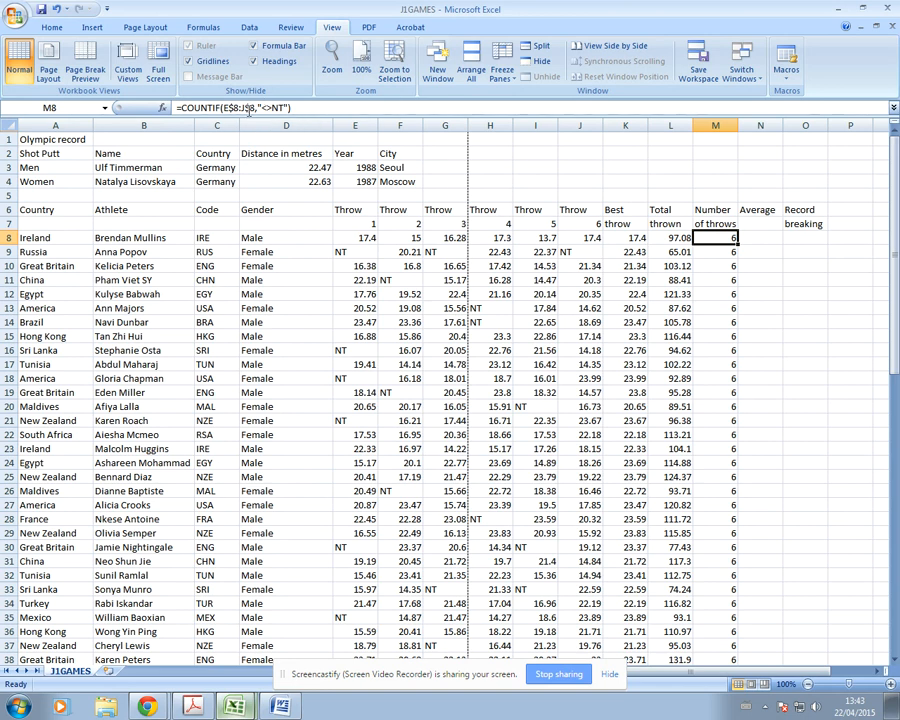
drag(256, 107, 222, 107)
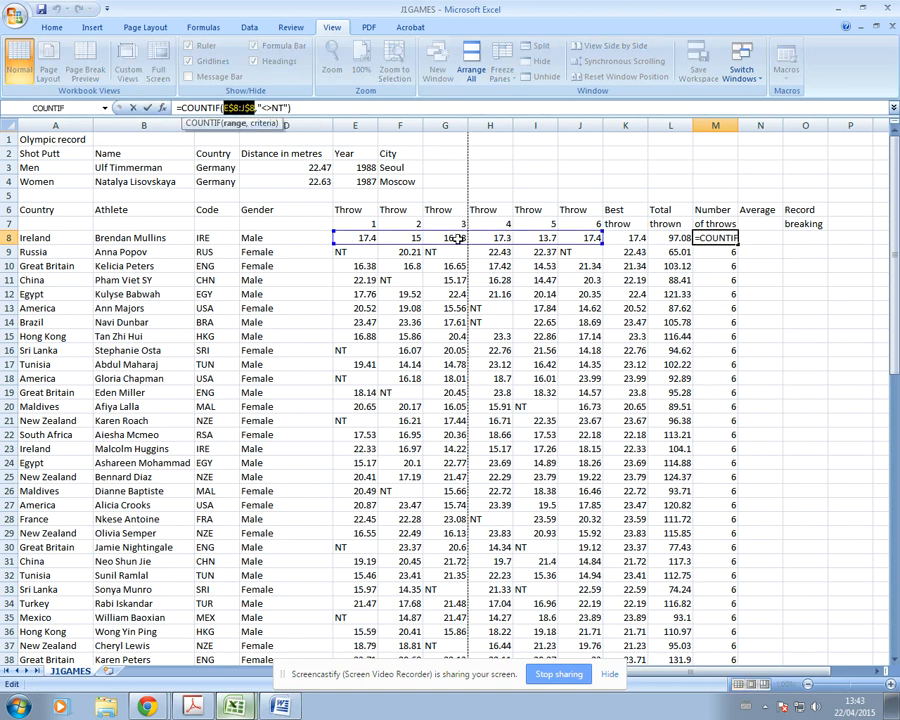
key(F4)
key(F4)
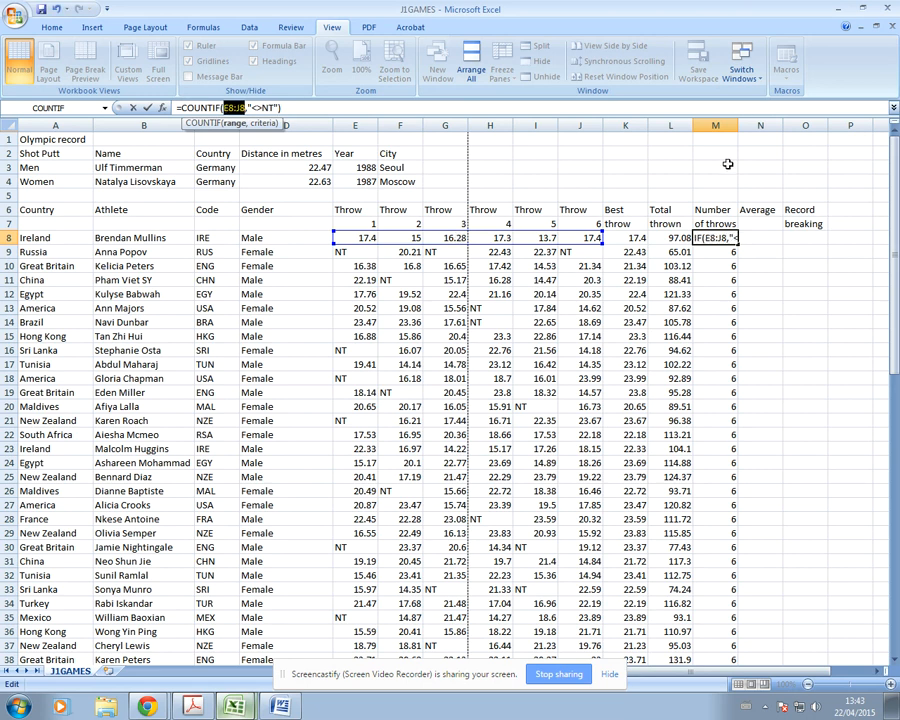
click(287, 106)
key(Return)
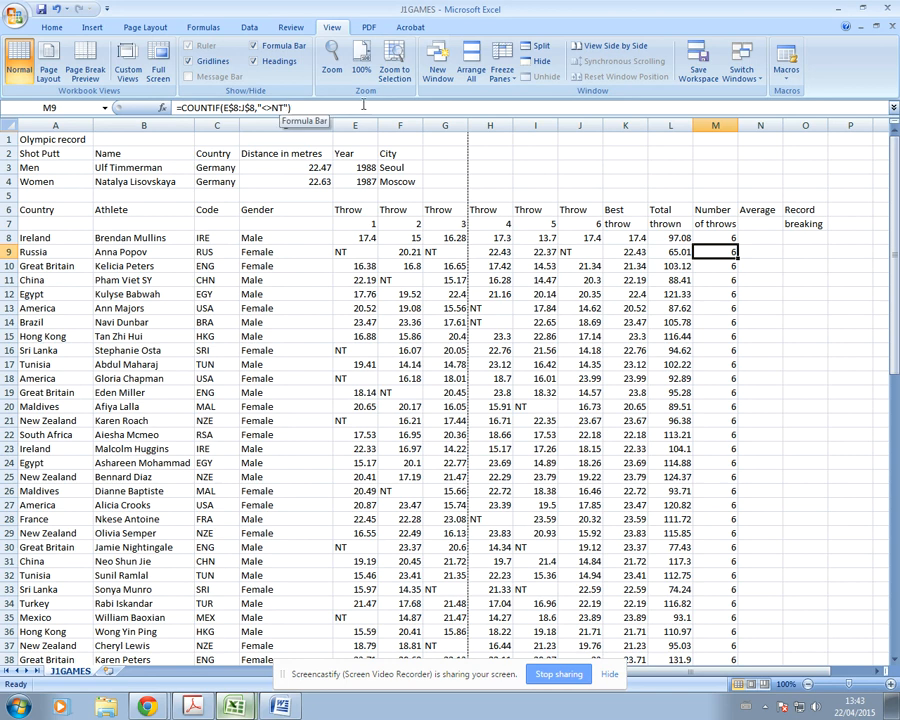
Step: Check task 10 in the 0417_s11_qp_31 PDF, then refill the relative COUNTIF formula from M8 down the Number of throws column in J1GAMES
click(715, 238)
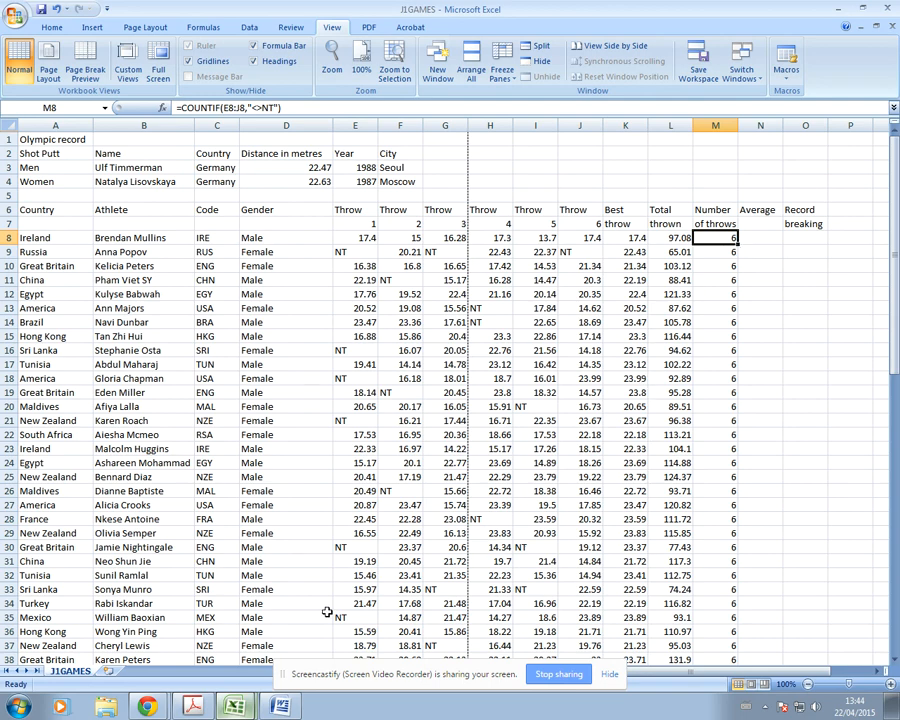
click(193, 706)
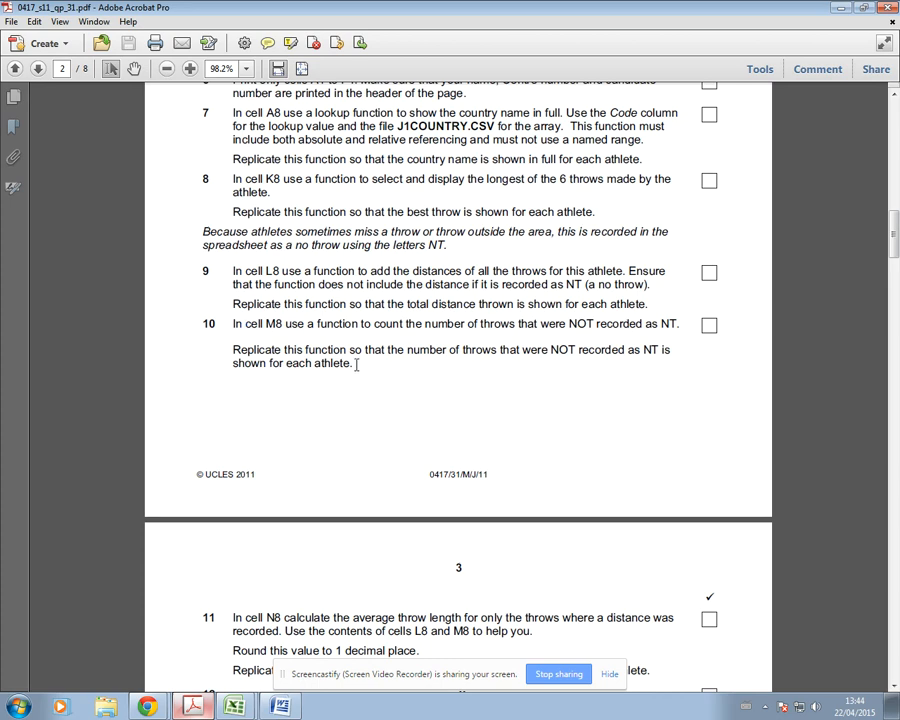
click(234, 706)
click(228, 645)
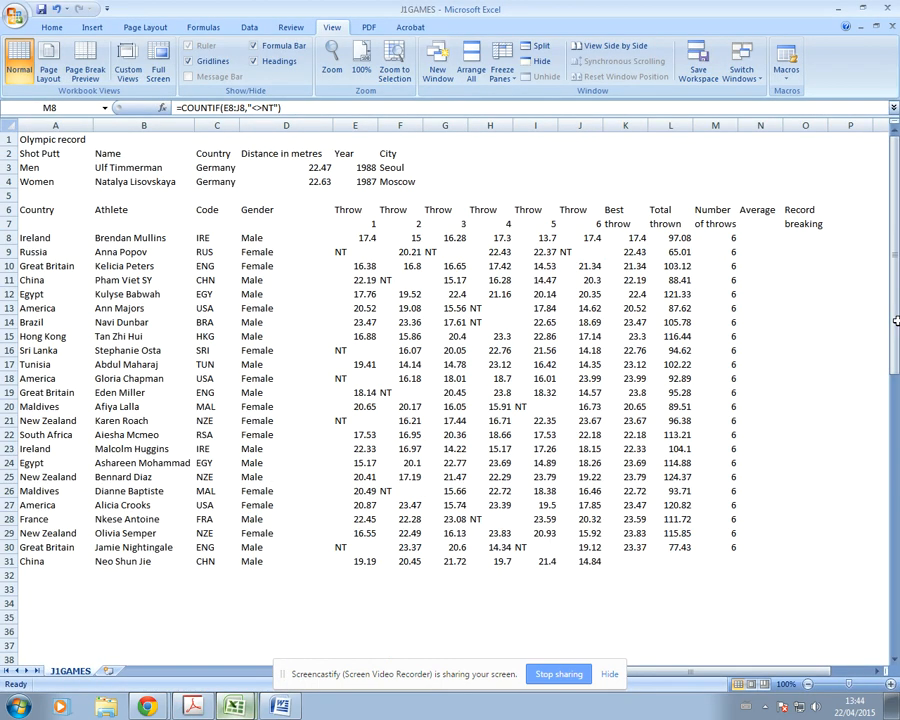
drag(740, 245, 728, 714)
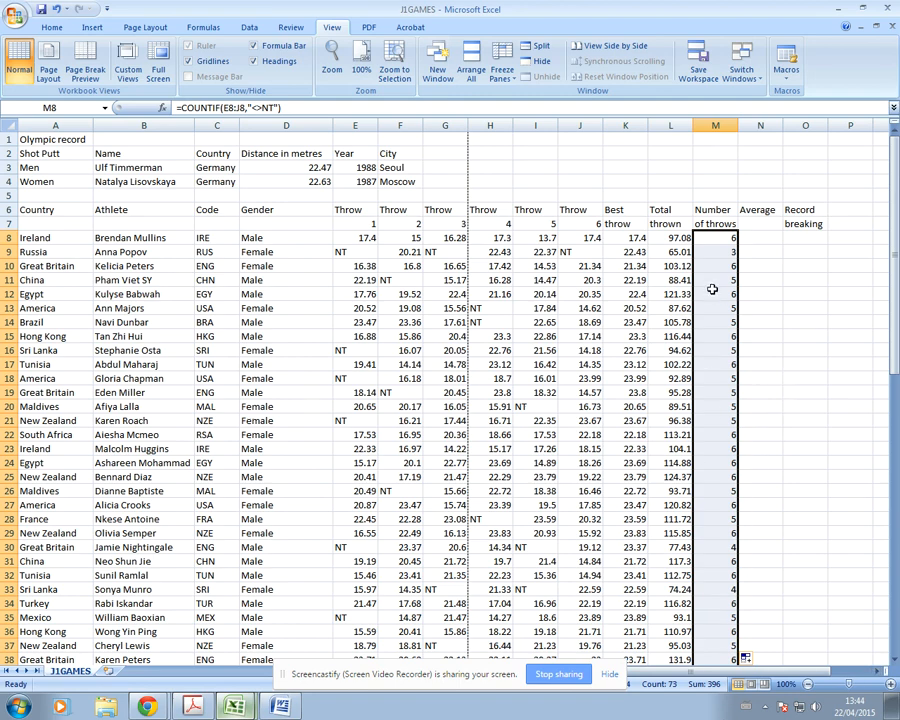
Step: Switch to the question paper PDF to read task 11, then examine the total and count formulas in L8 and M8 of J1GAMES
click(200, 705)
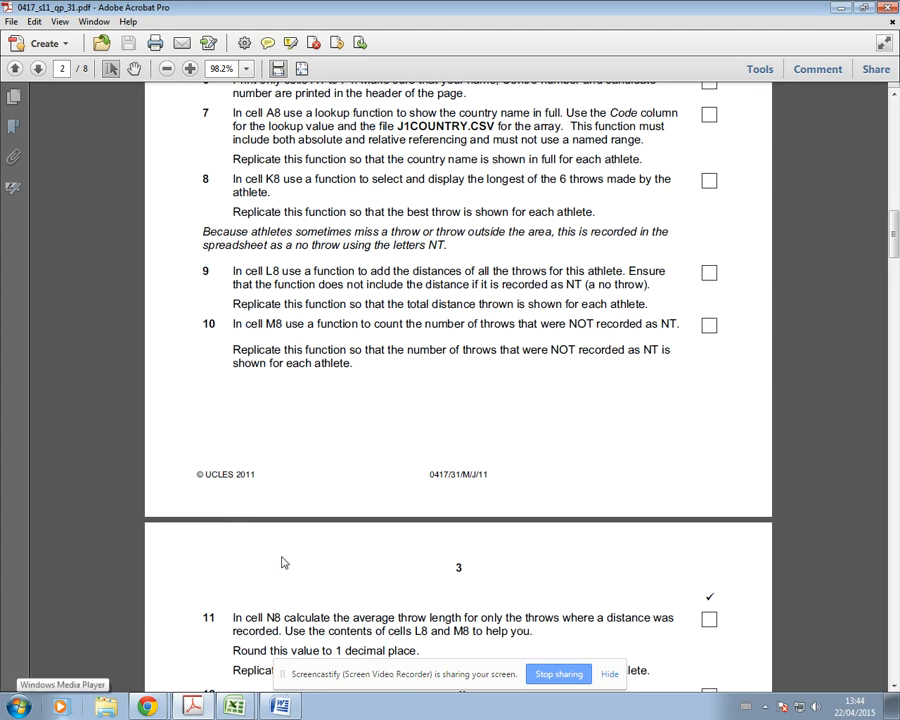
scroll(281, 600, down, 4)
scroll(237, 360, down, 1)
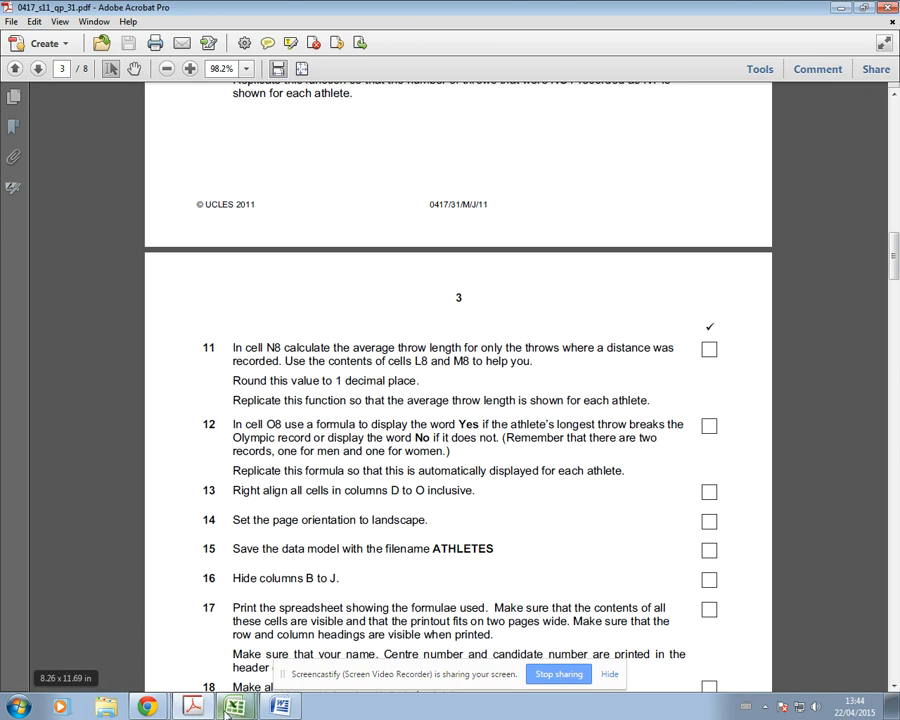
mouse_move(234, 706)
click(250, 644)
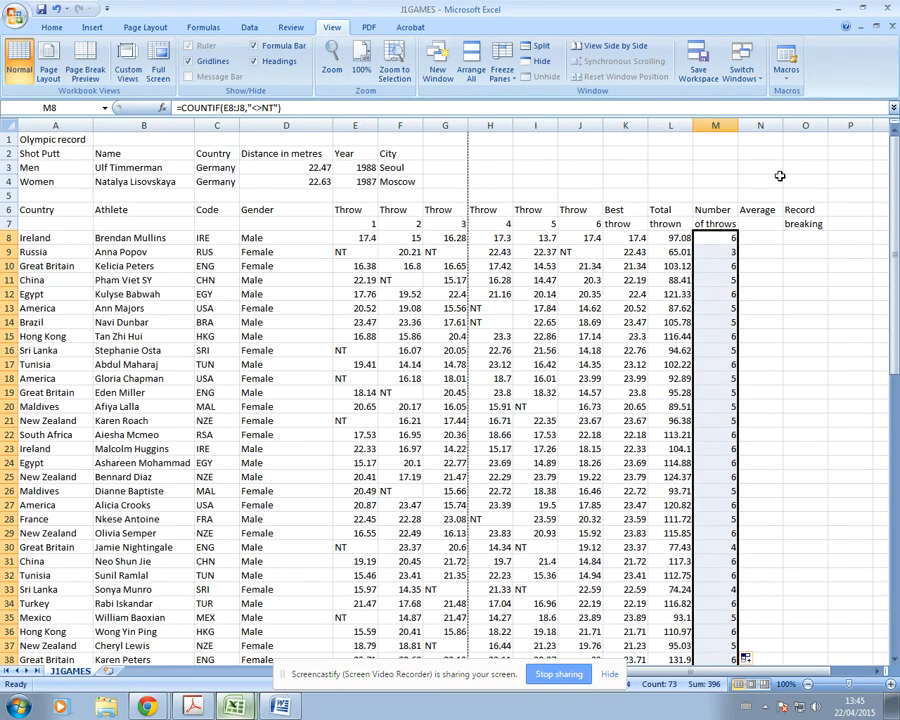
click(676, 237)
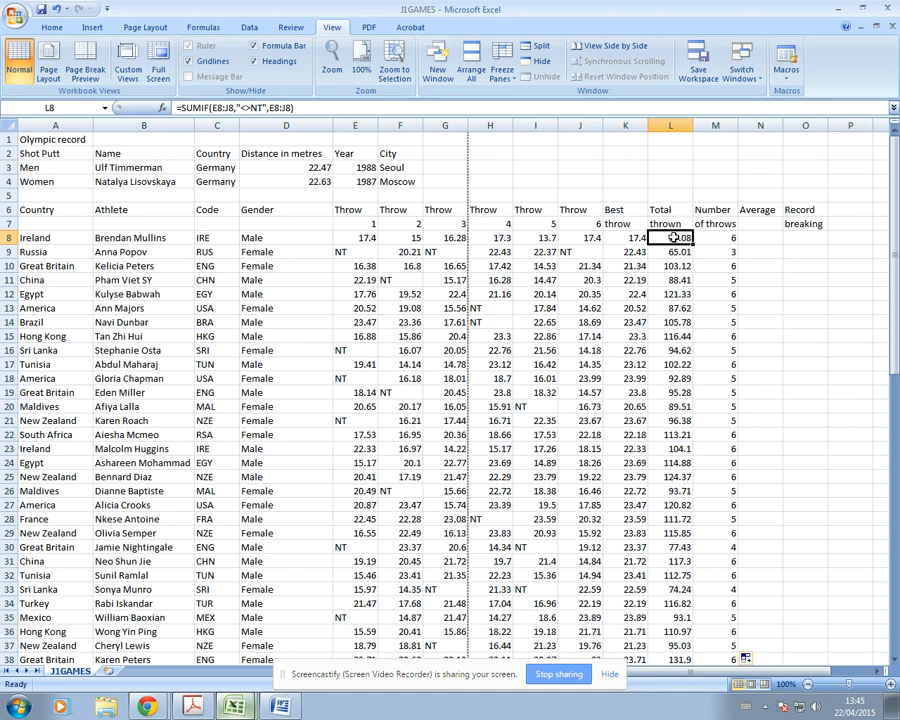
key(Right)
key(Left)
click(717, 237)
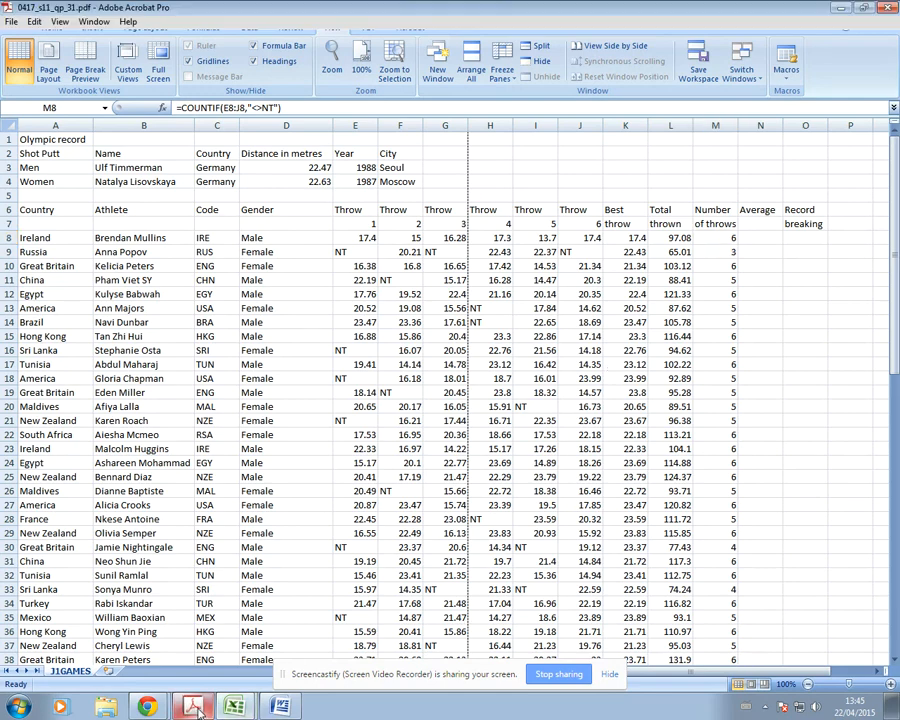
Step: Reread task 11's rounding instruction in the question paper PDF and return to the J1GAMES workbook
key(alt+Tab)
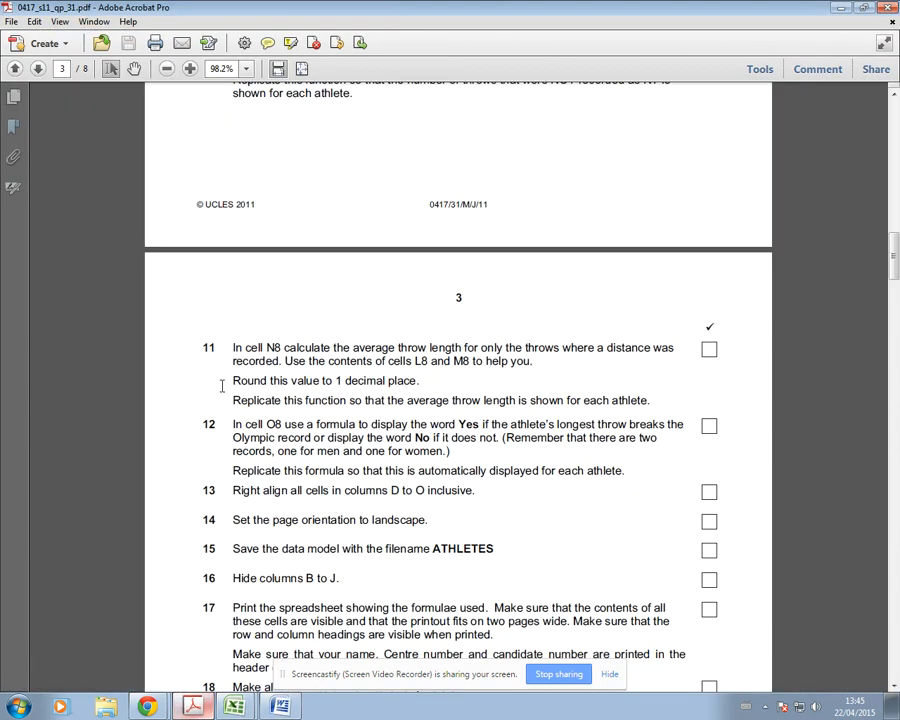
drag(234, 381, 410, 382)
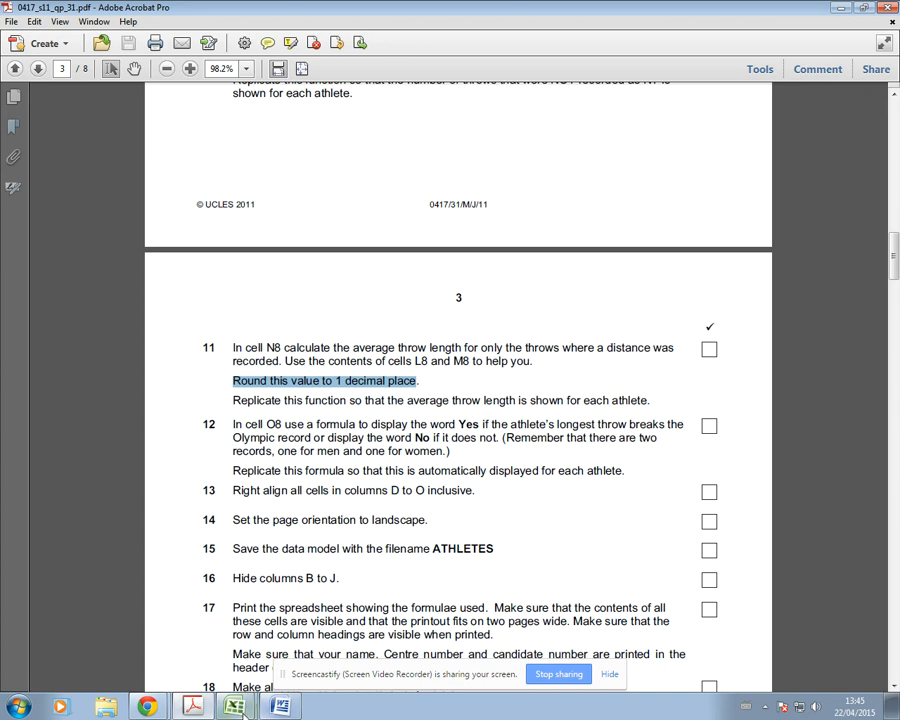
mouse_move(235, 706)
click(248, 651)
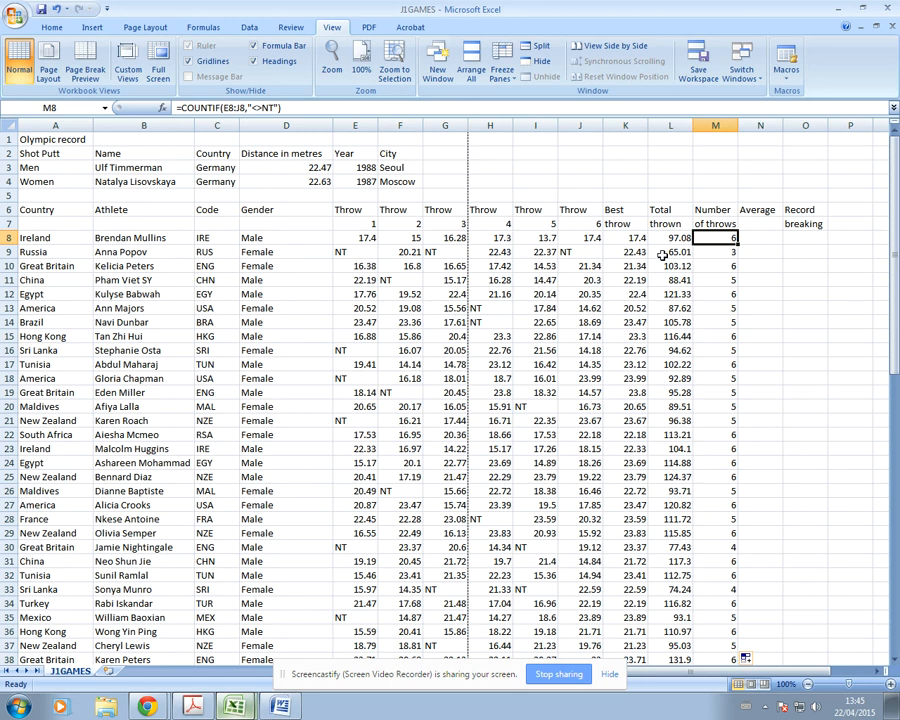
Step: Enter =ROUND(L8/M8, 1) in the Average cell N8 and fill it down the column for every athlete
click(765, 236)
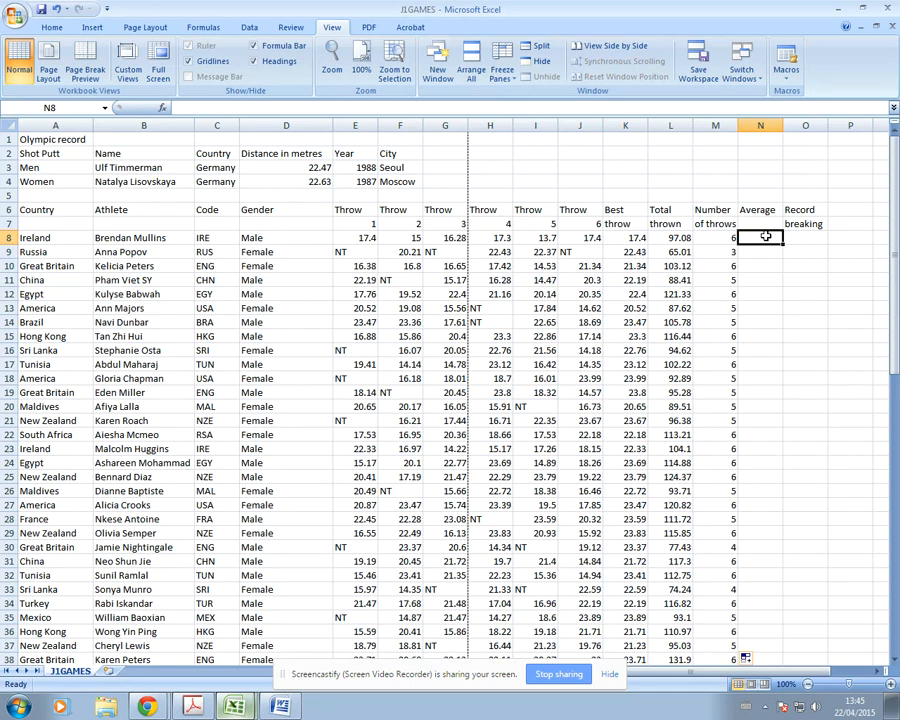
text(=)
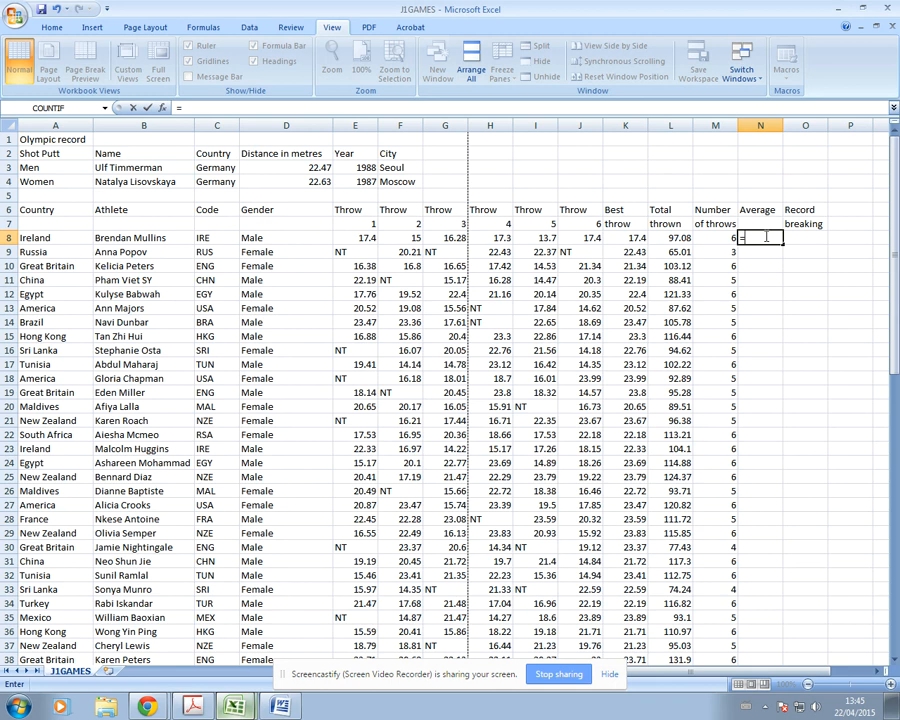
text(round)
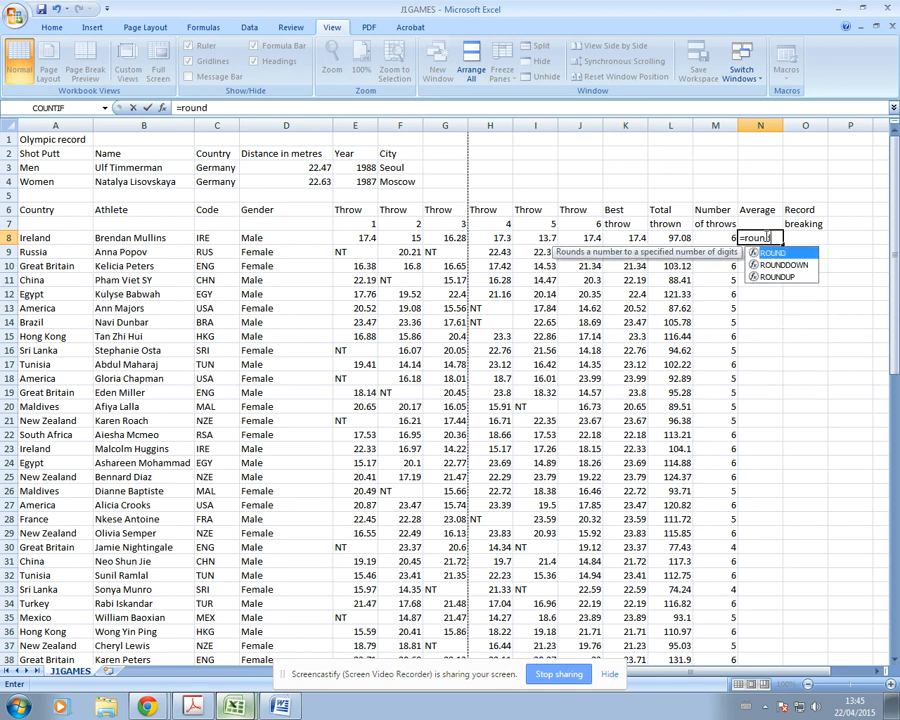
text(()
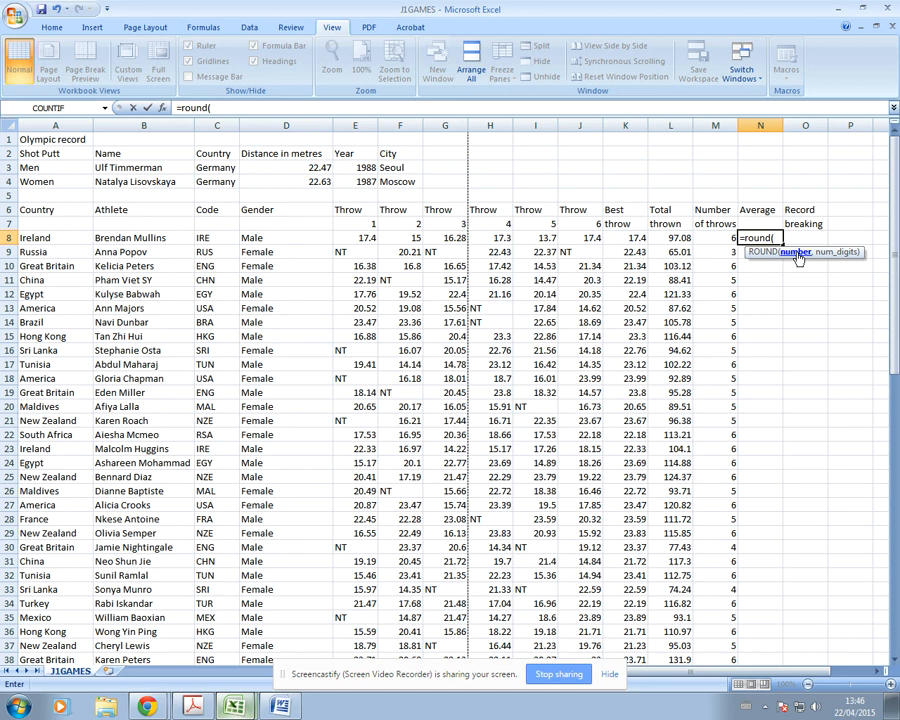
click(677, 240)
text(/)
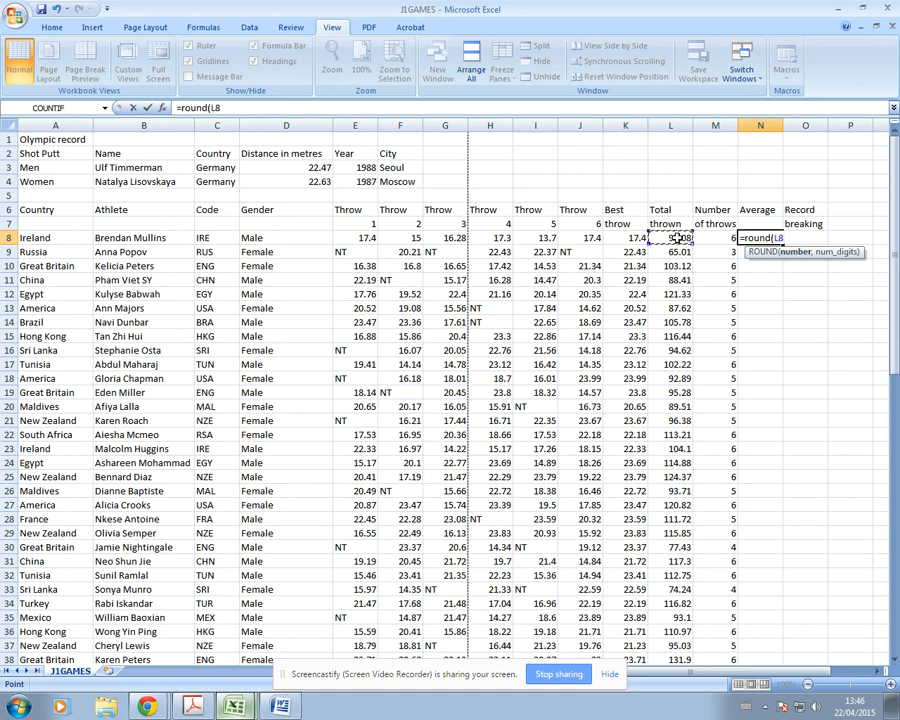
click(716, 237)
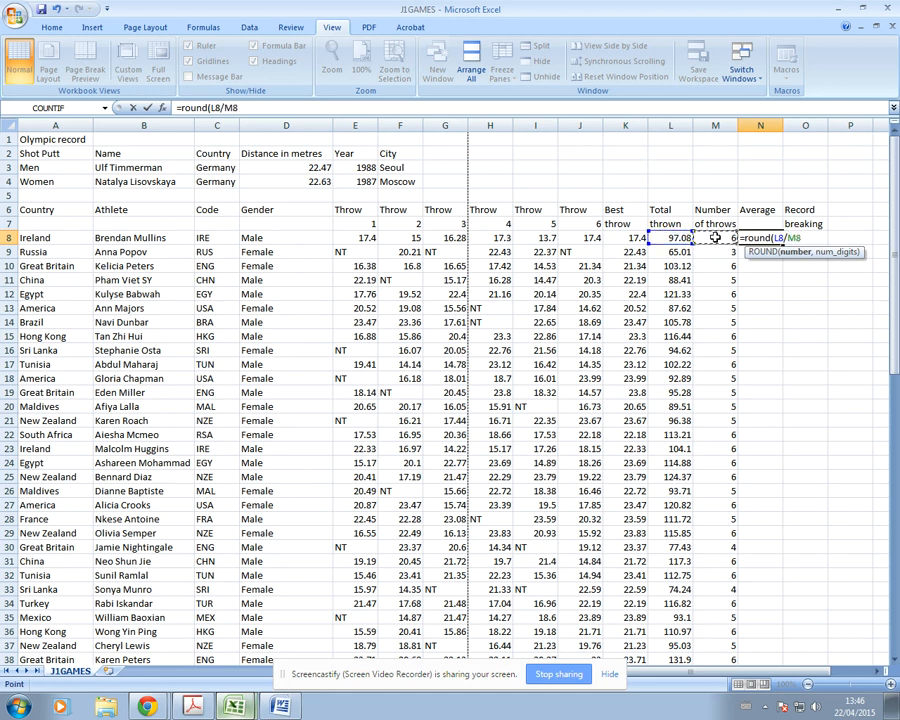
text(,)
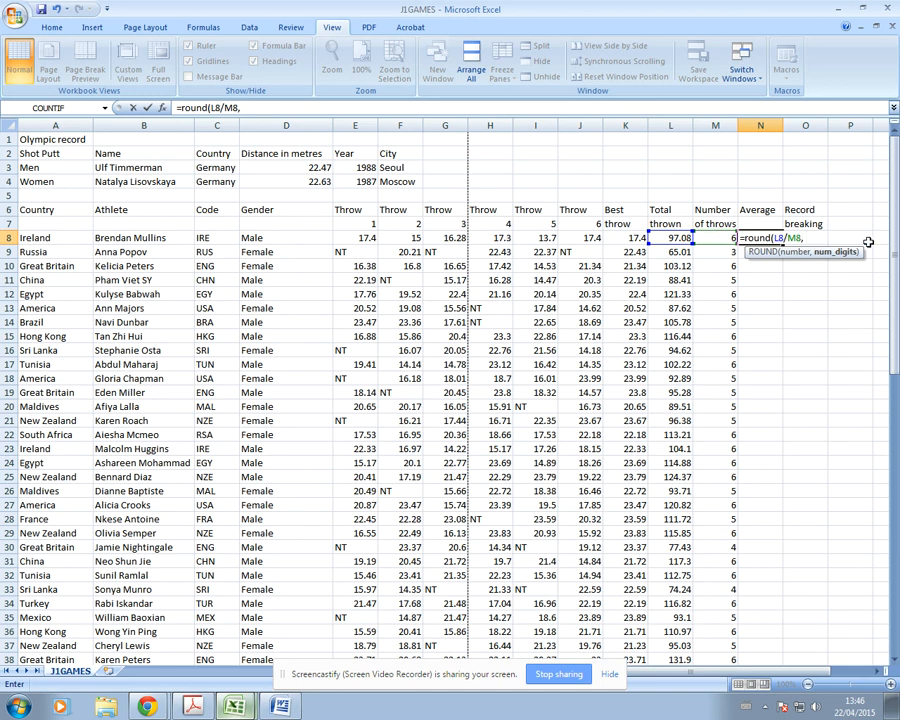
text( 1))
key(Return)
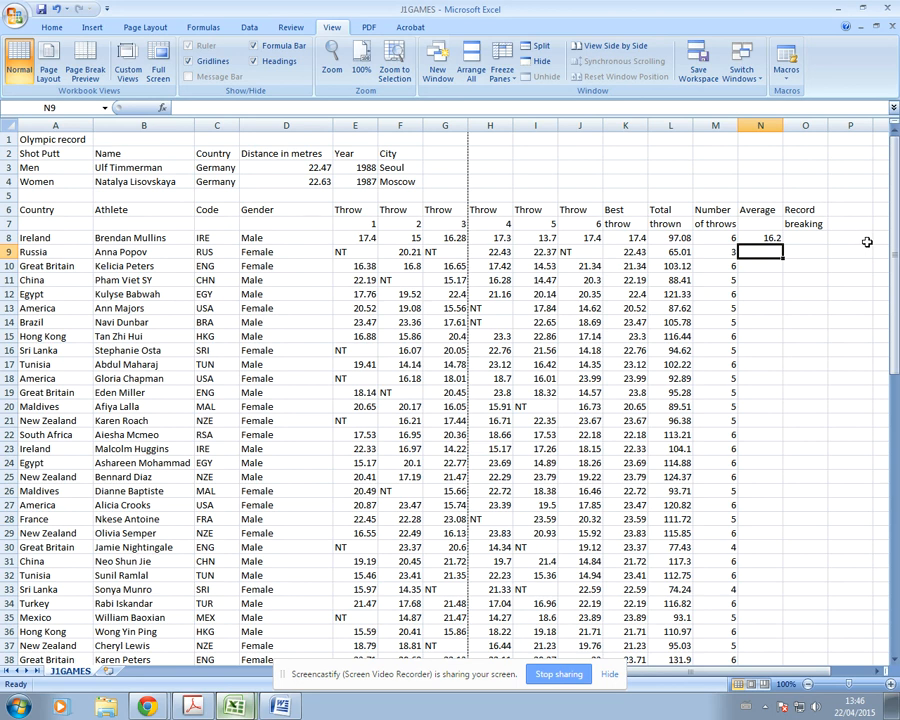
click(771, 238)
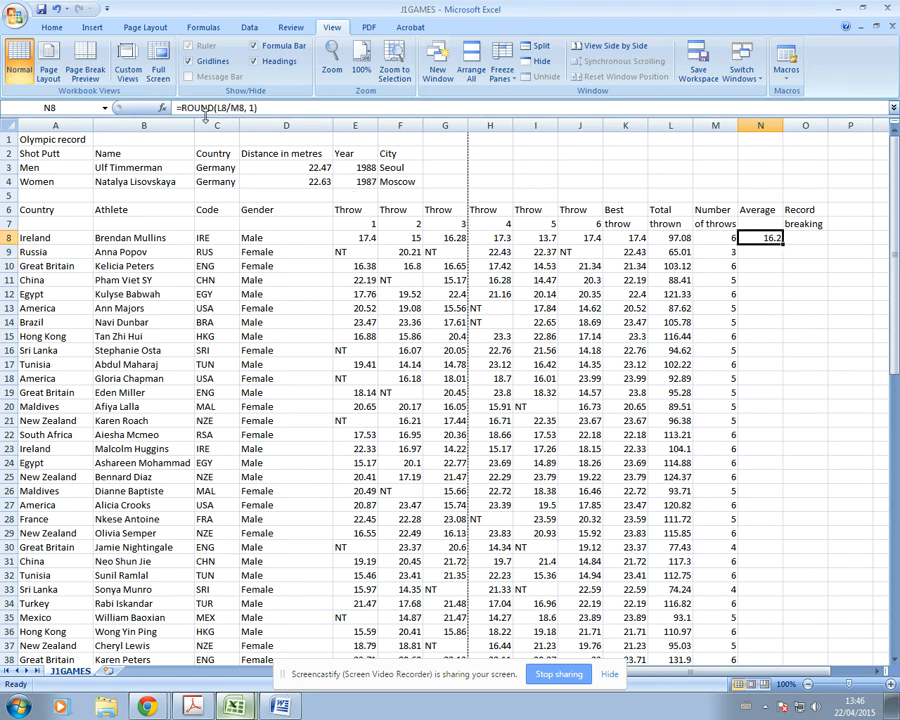
double_click(785, 244)
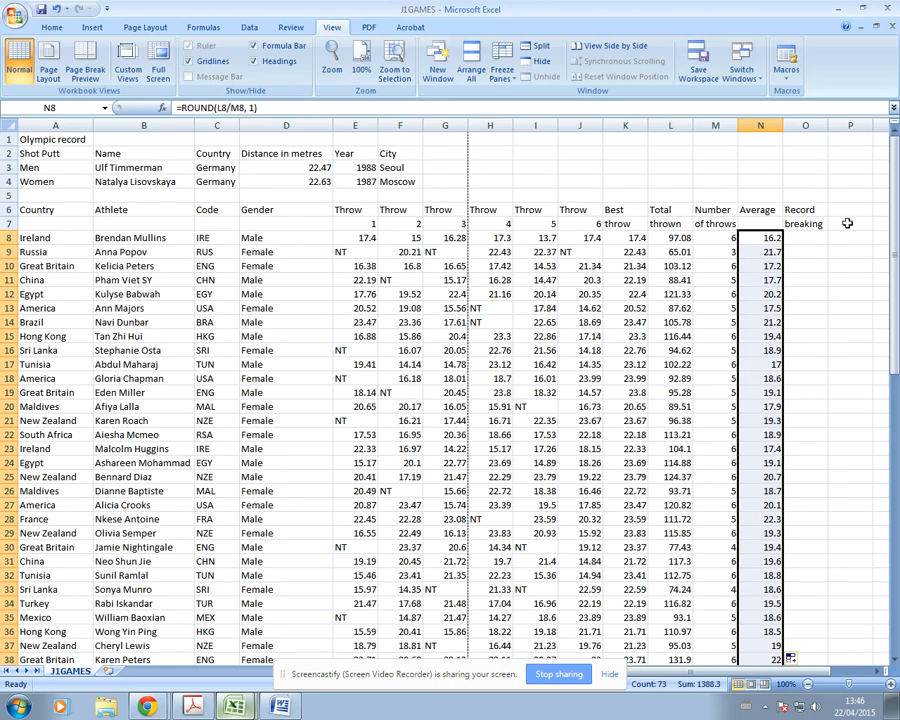
Step: Select the Record breaking cell O8, read task 12 in the question paper PDF, and return to J1GAMES
click(804, 237)
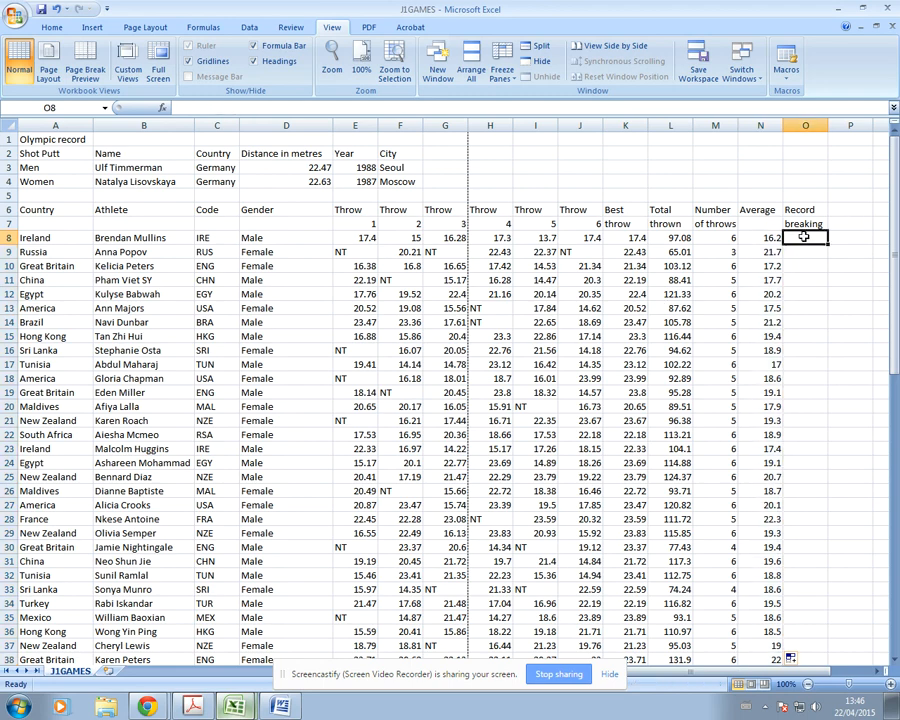
click(193, 706)
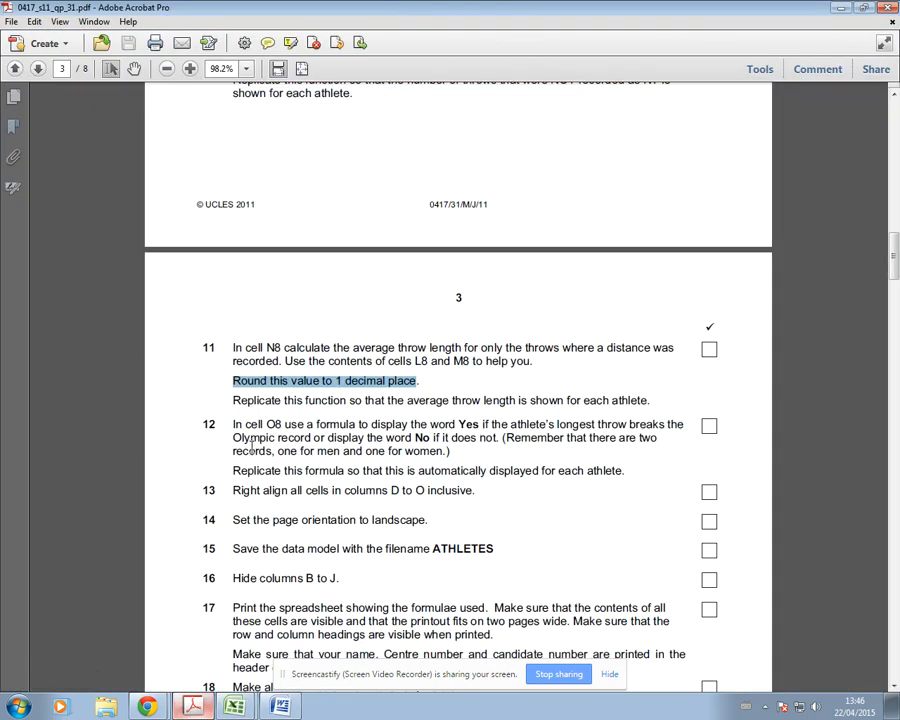
scroll(250, 470, down, 2)
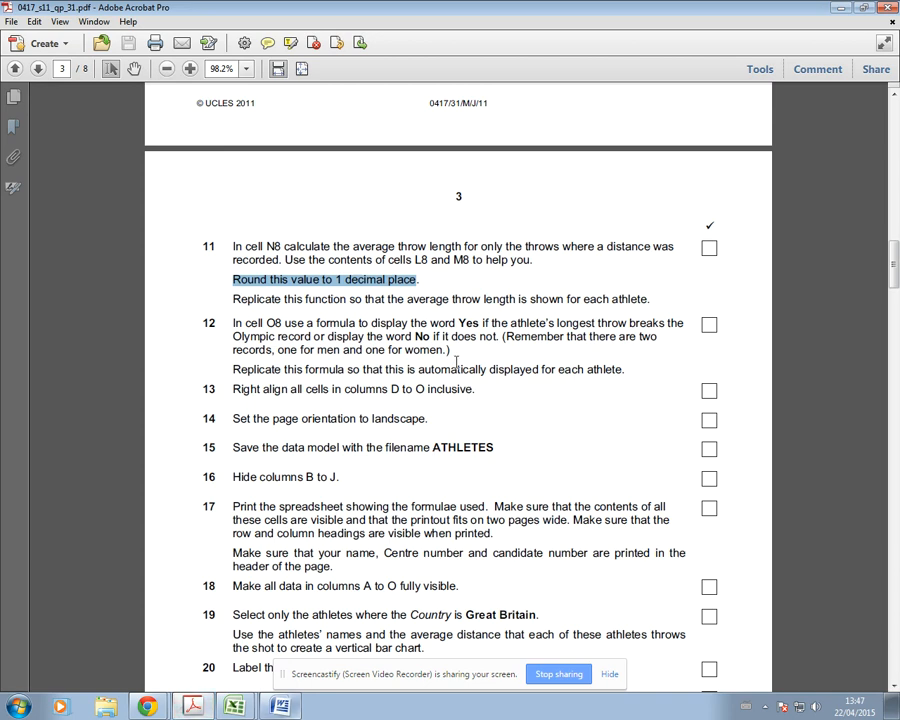
mouse_move(234, 706)
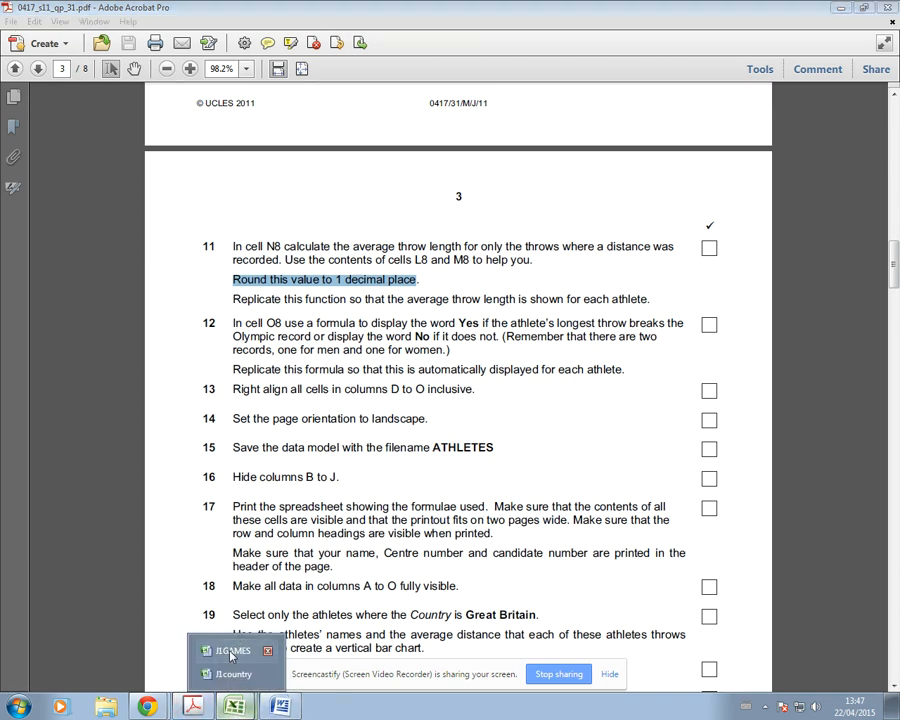
click(231, 651)
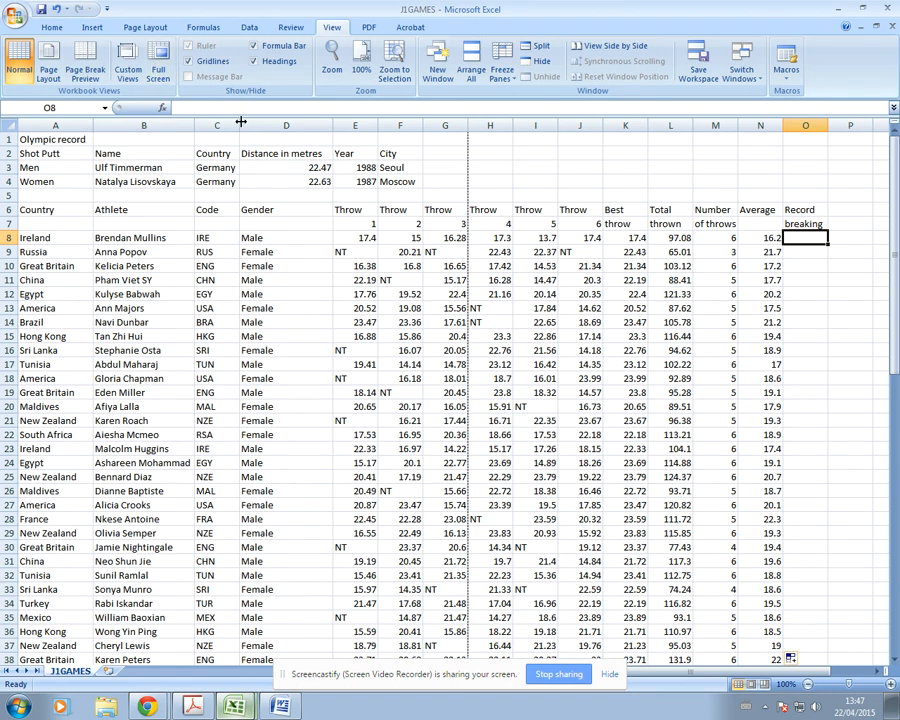
Step: Insert an IF function in the Record breaking cell O8 with the logical test D8=Male
click(164, 108)
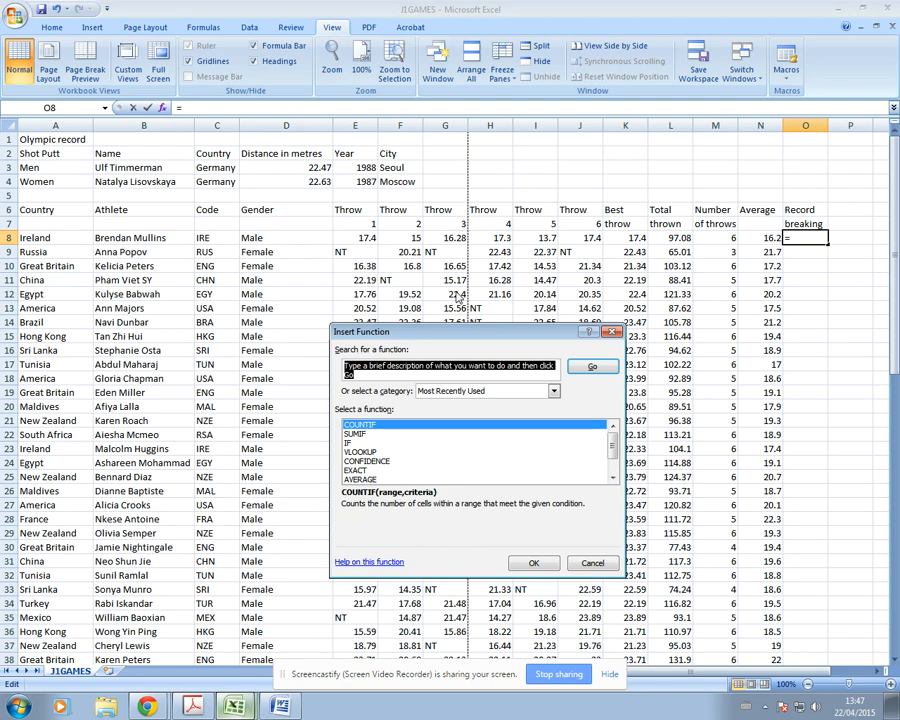
double_click(348, 442)
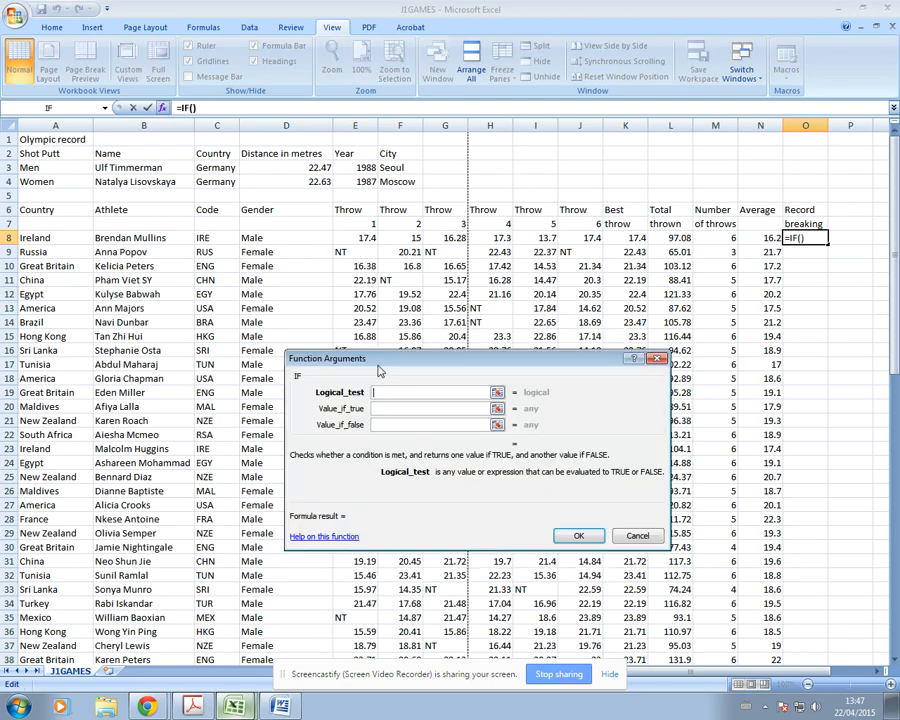
drag(496, 418, 437, 304)
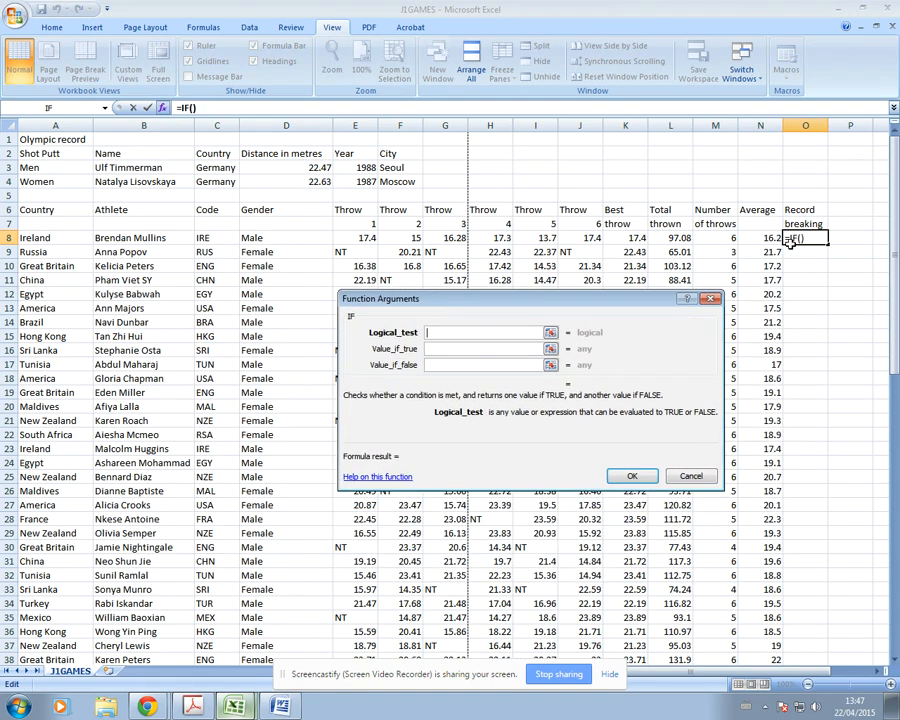
click(261, 237)
text(=Male)
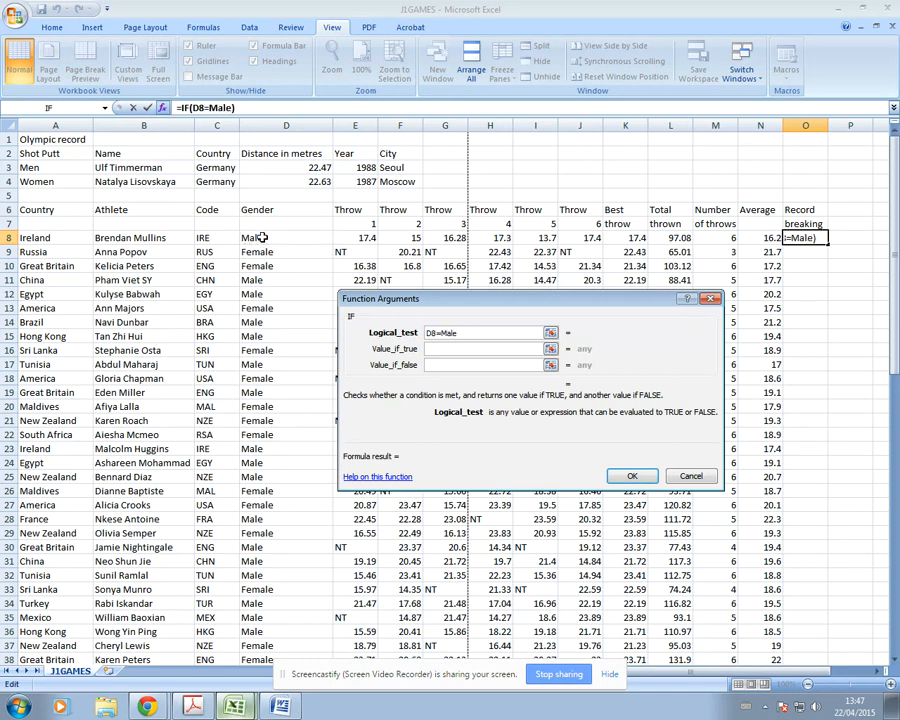
Step: Put quotation marks around Male so the IF function's logical test reads D8="Male"
click(432, 348)
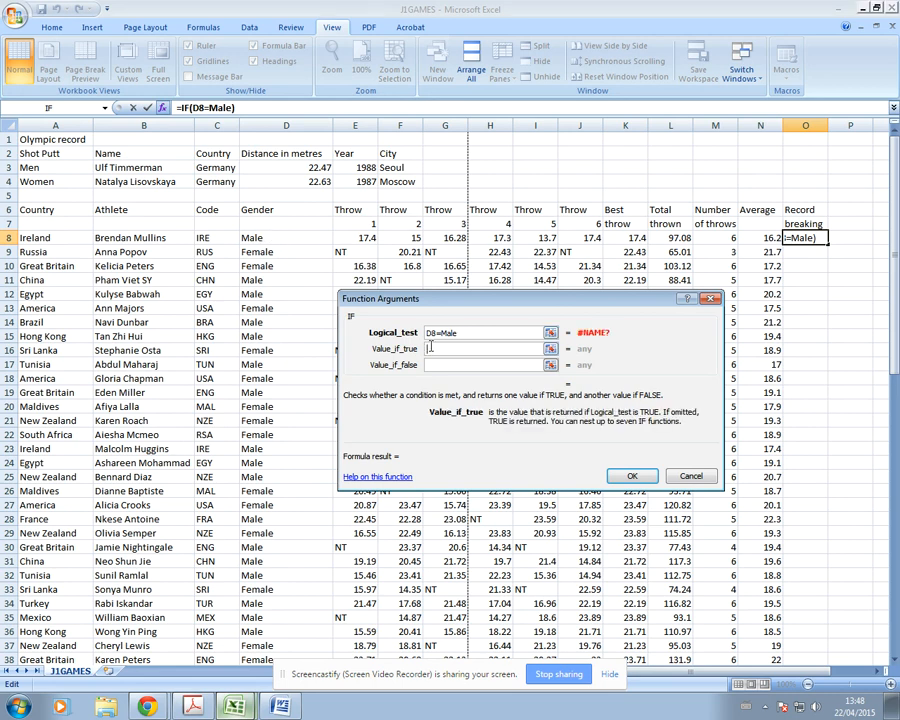
click(458, 333)
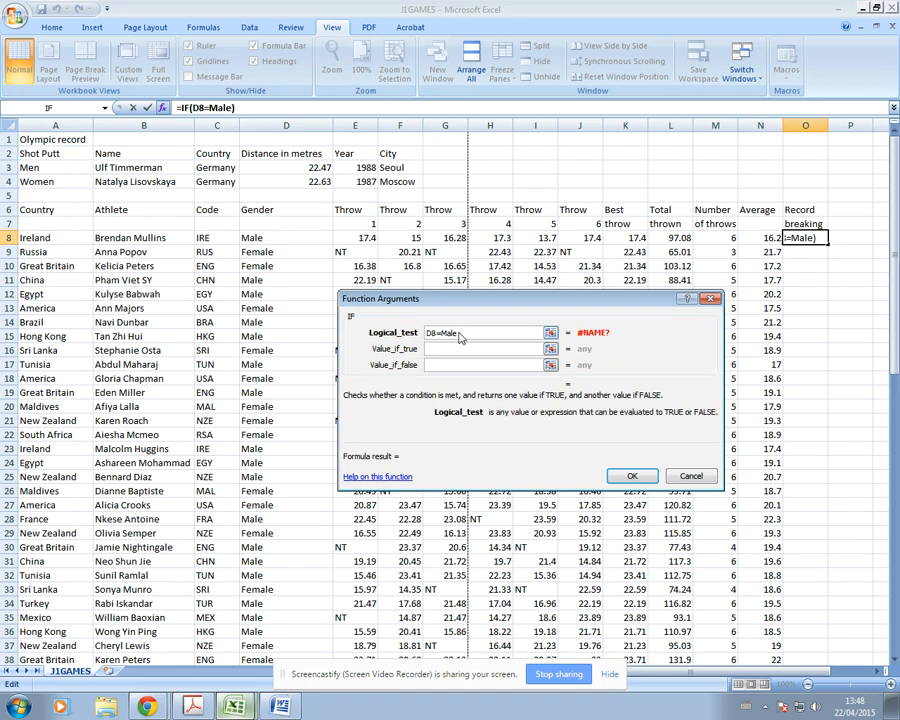
drag(458, 333, 444, 333)
click(450, 333)
text("")
drag(469, 333, 444, 333)
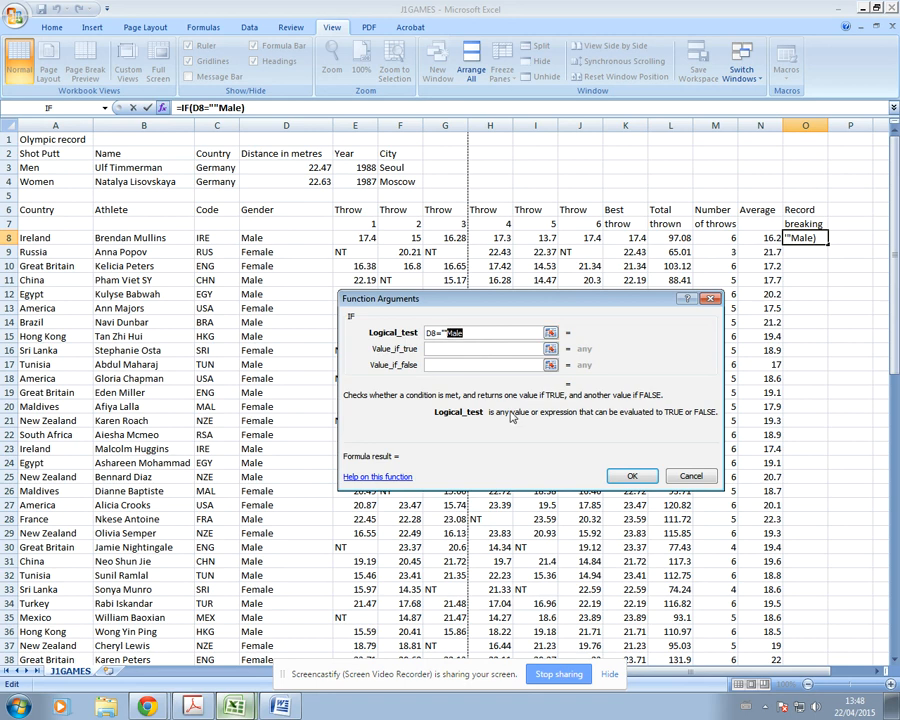
key(BackSpace)
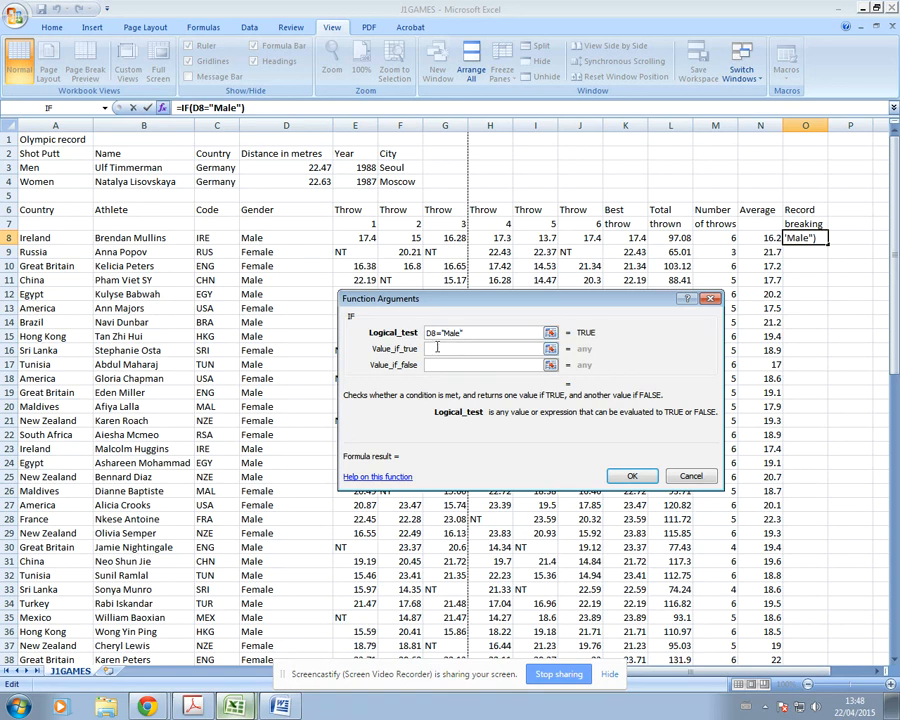
Step: Go to the IF function's value-if-true argument, reread task 12 in the question paper PDF, and return to J1GAMES
click(438, 347)
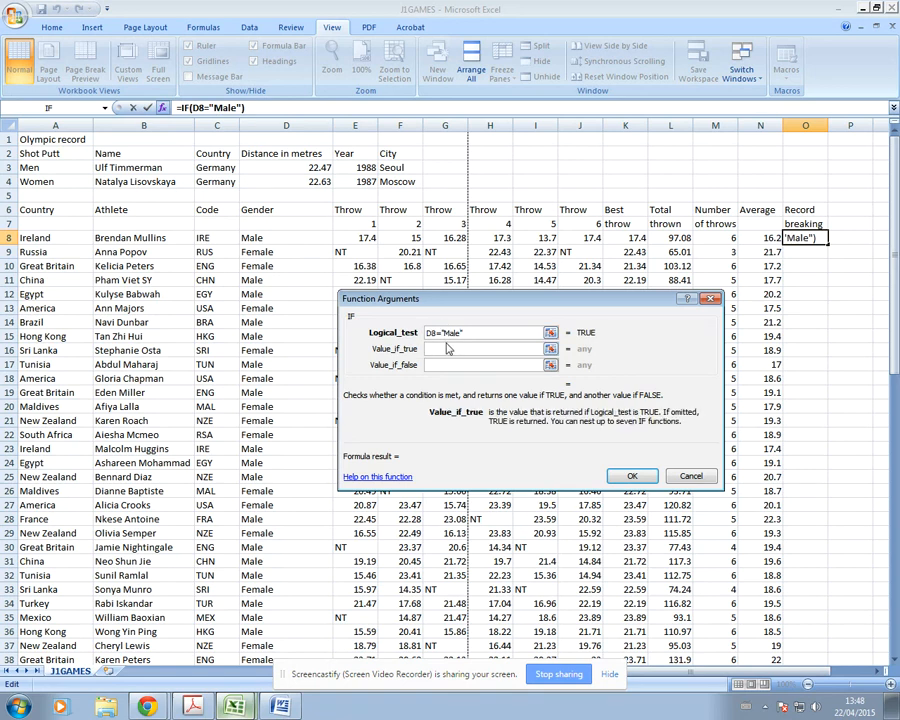
click(193, 707)
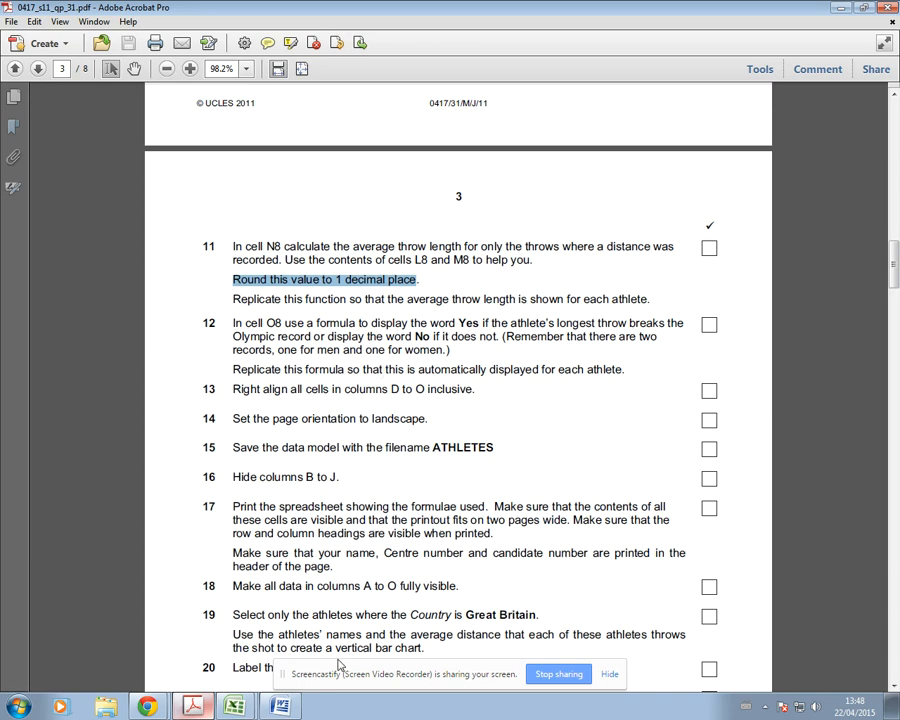
click(224, 706)
click(232, 650)
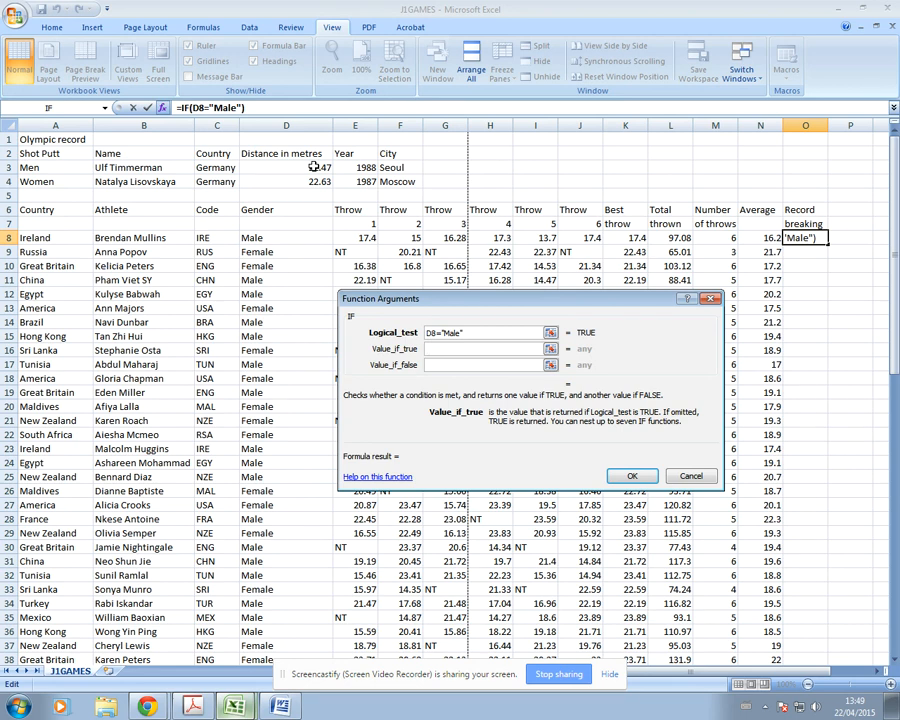
Step: Enter the nested test if(K8>D3, yes, no) as the IF function's value-if-true argument, checking task 12 in the PDF
text(if()
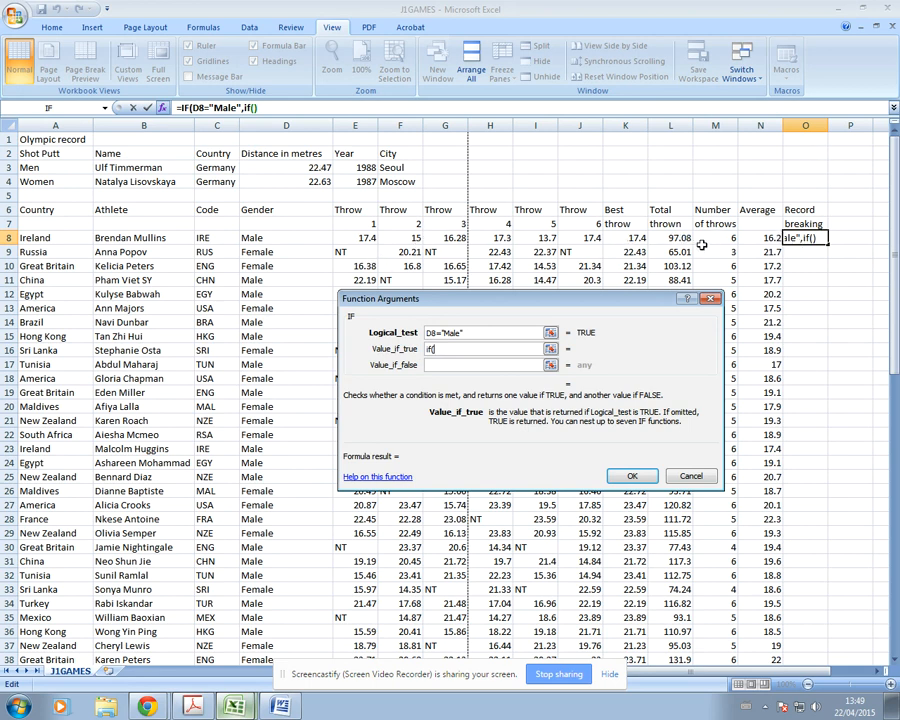
click(632, 237)
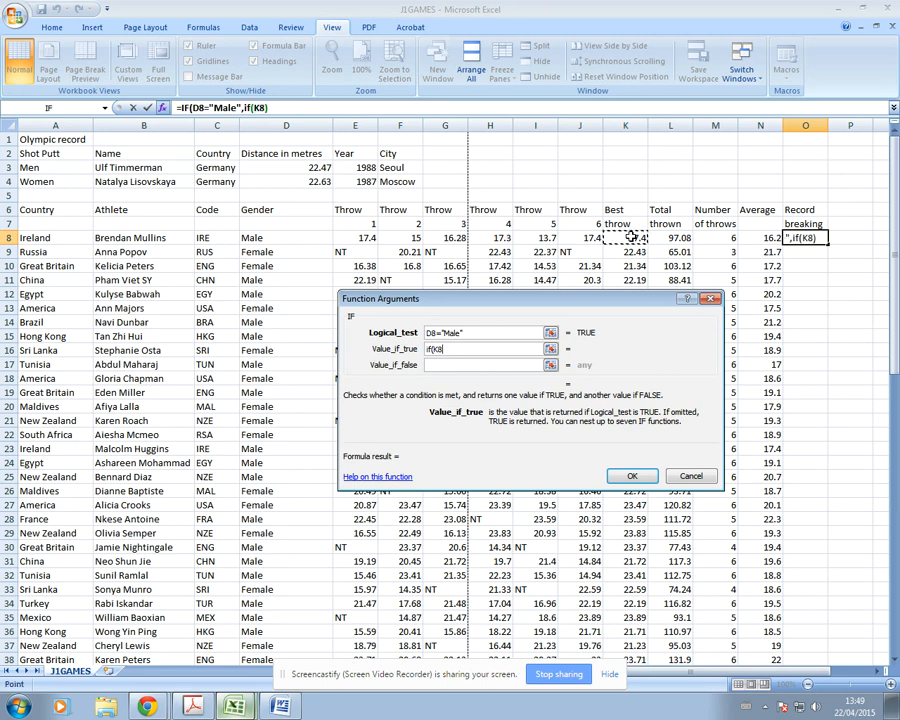
text(>)
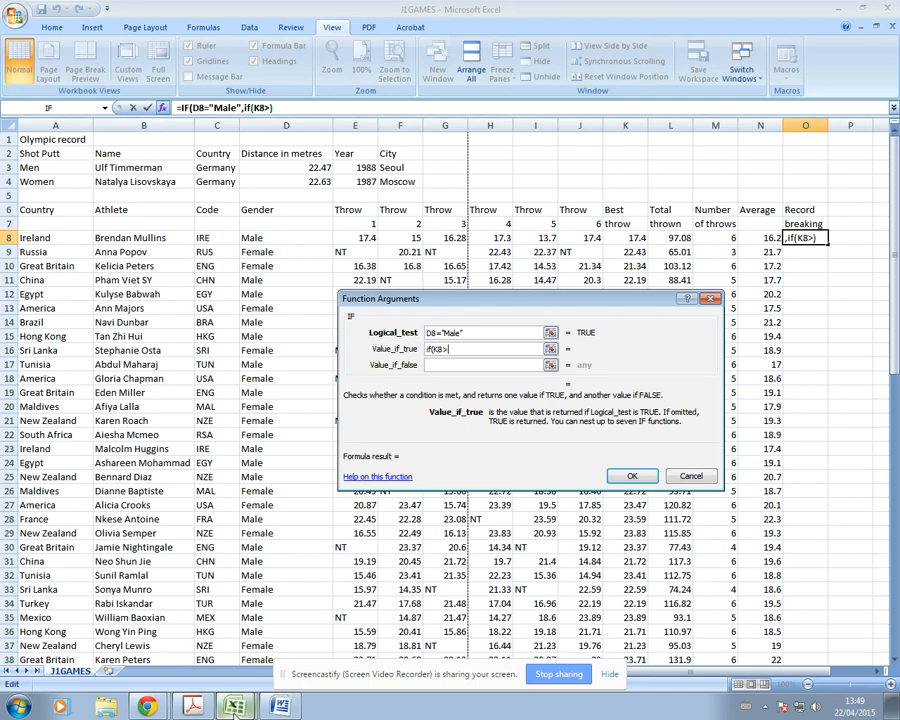
click(193, 706)
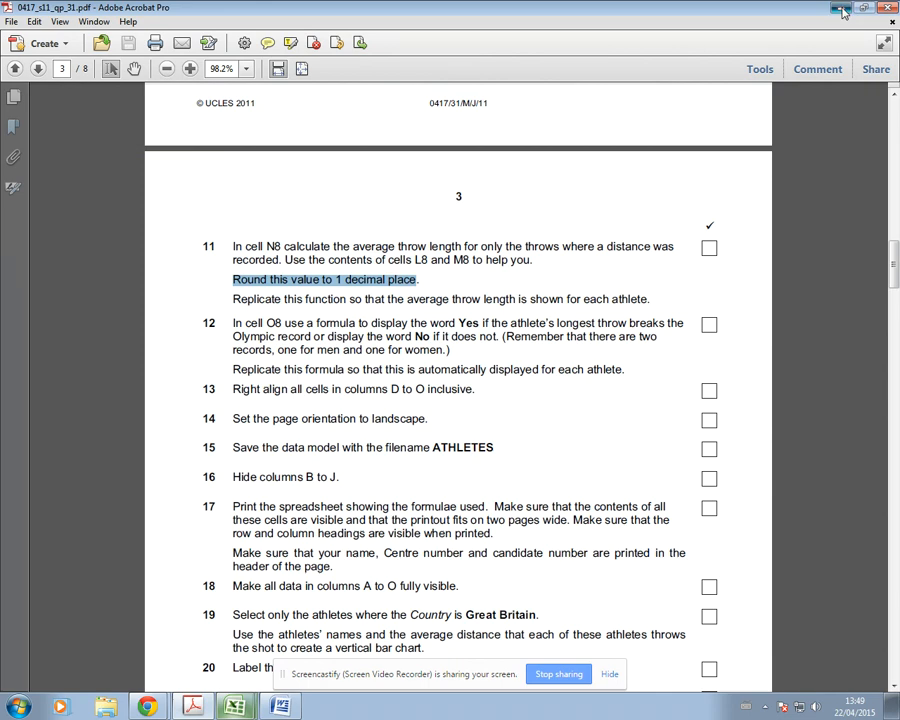
key(alt+Tab)
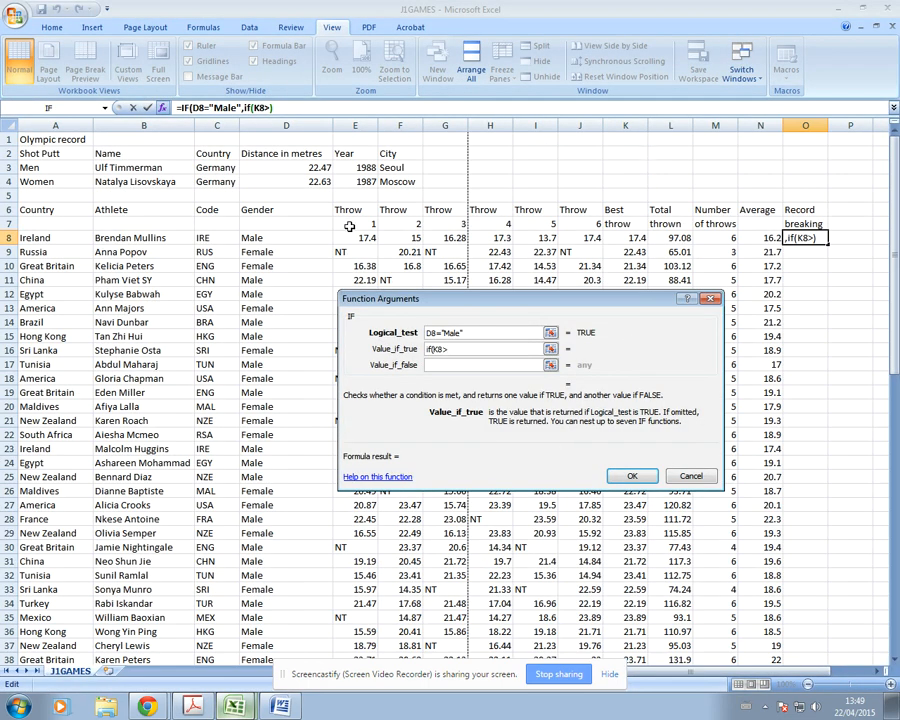
click(313, 167)
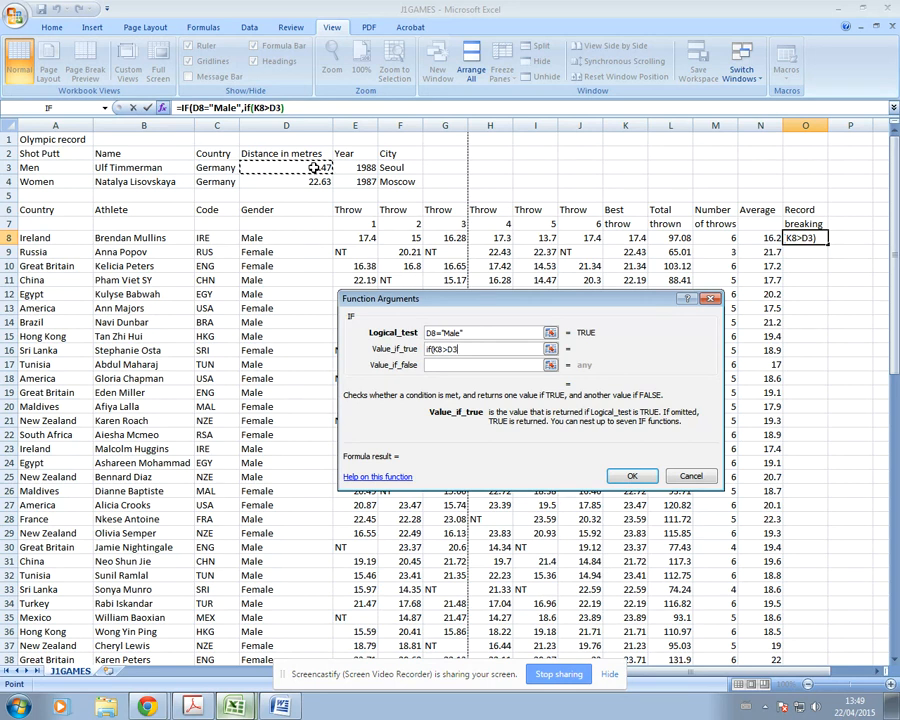
text(, )
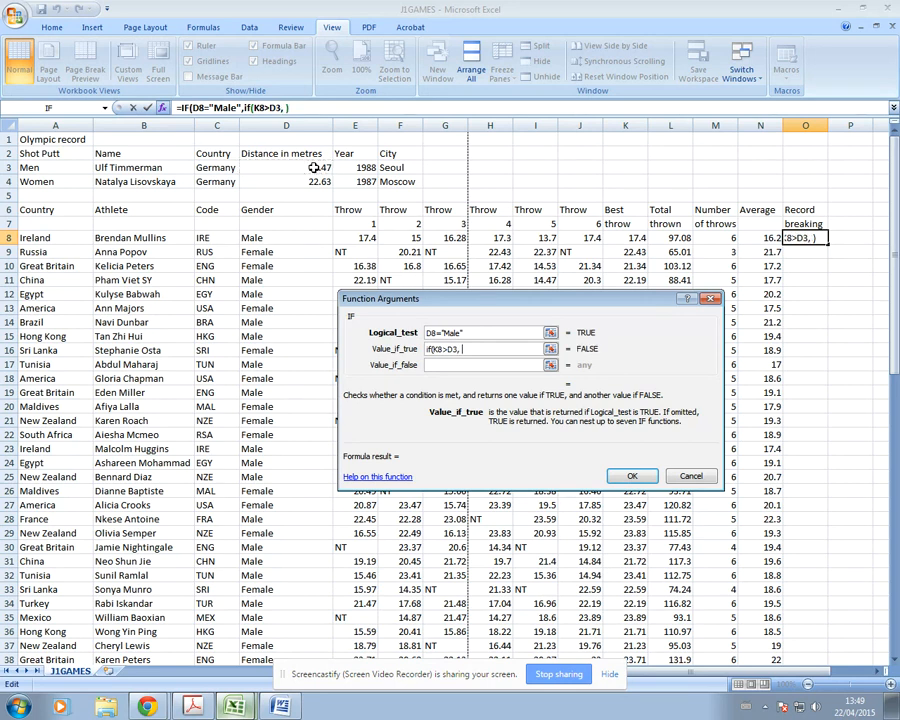
text(yes, no)
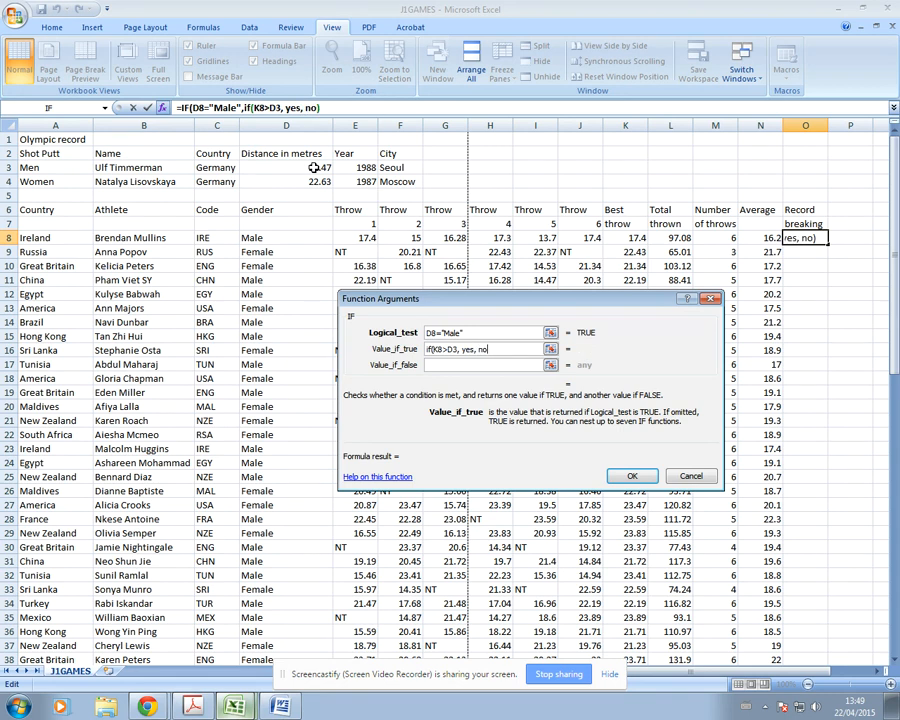
text())
Step: Enter the nested test if(K8>D4, yes, no) as the IF function's value-if-false argument
click(436, 365)
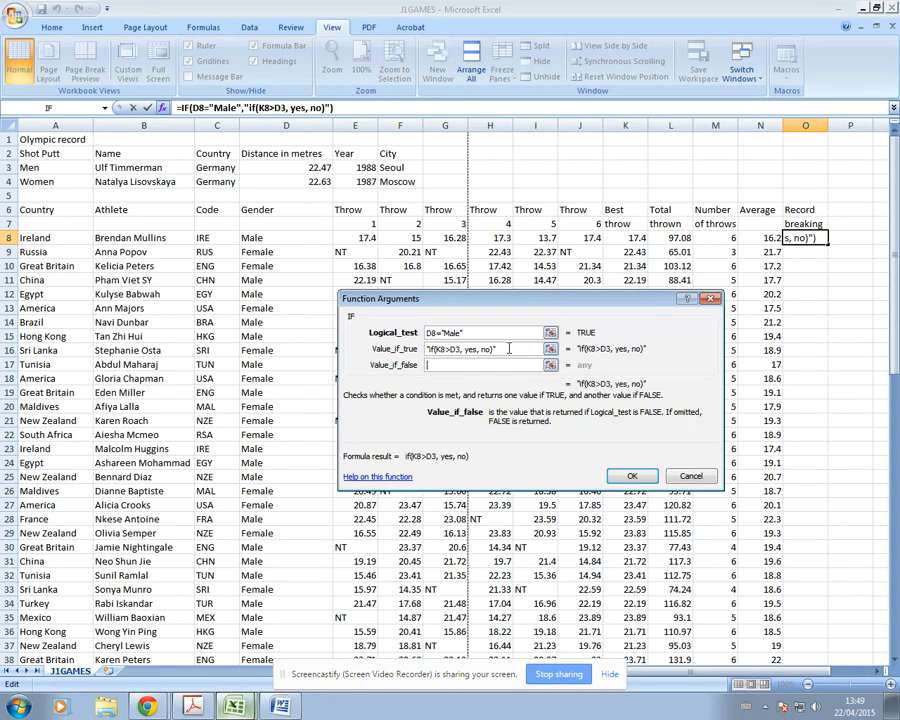
click(402, 352)
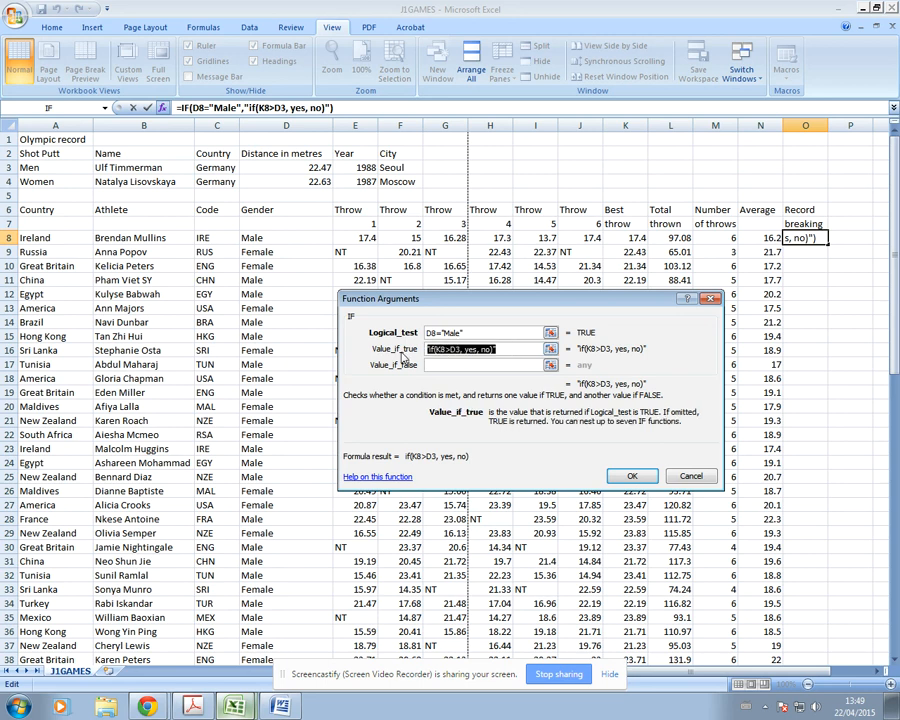
click(434, 366)
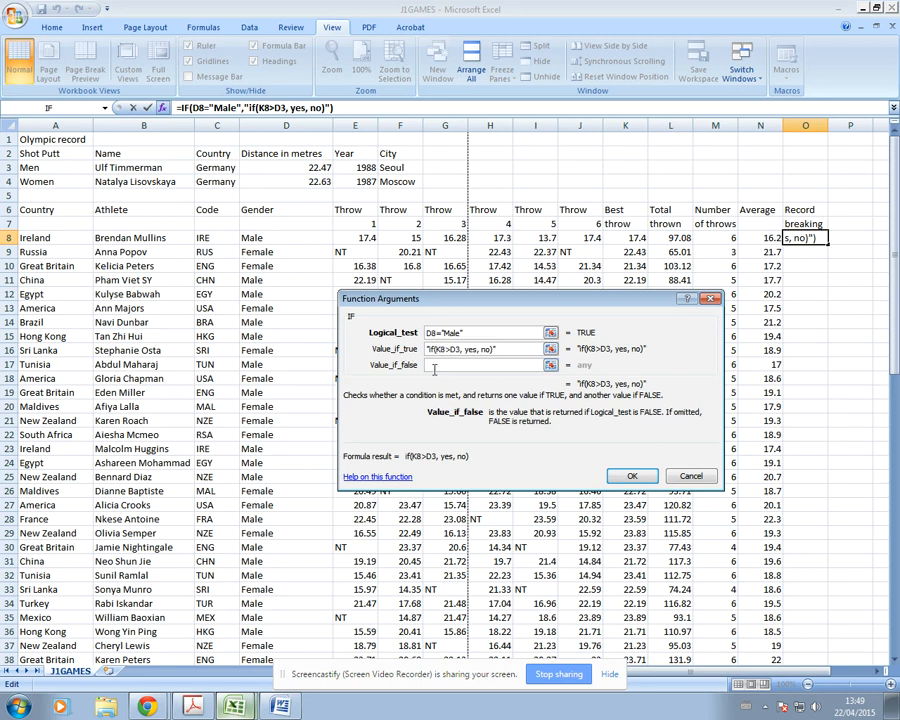
text(if()
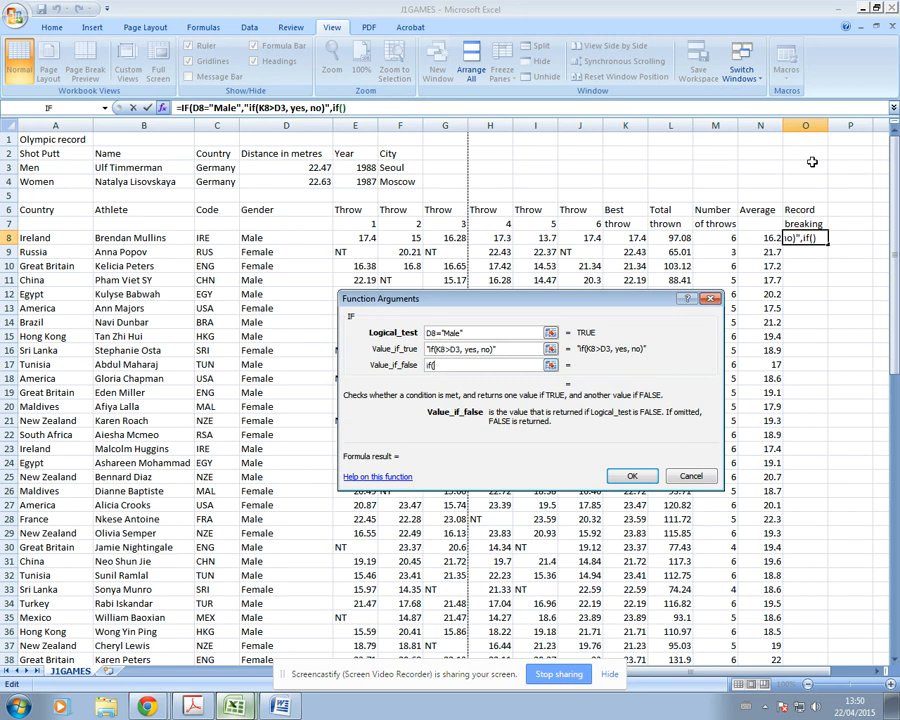
click(636, 238)
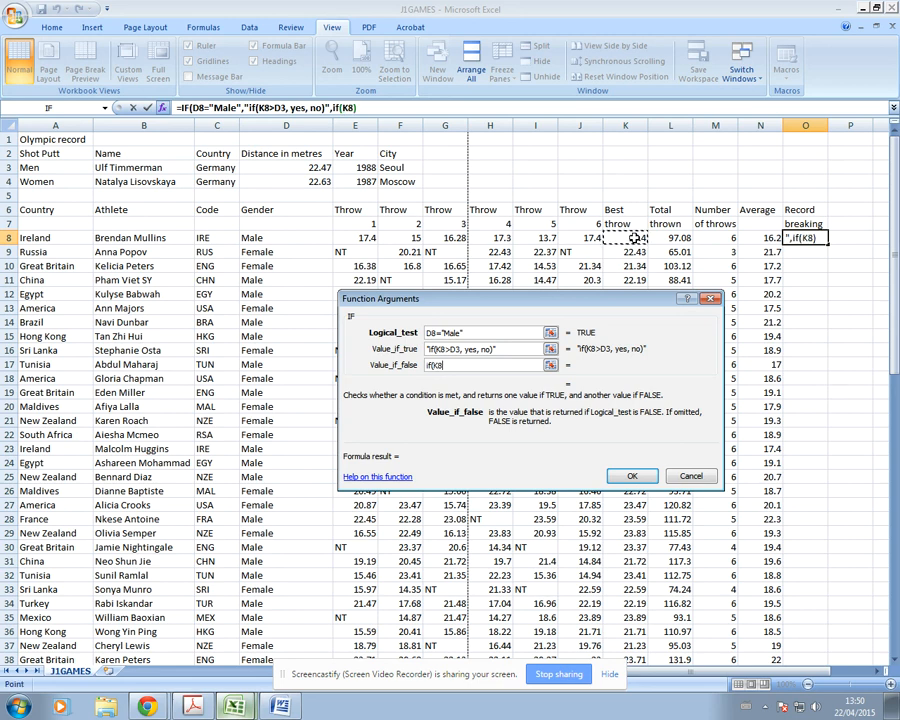
text(>)
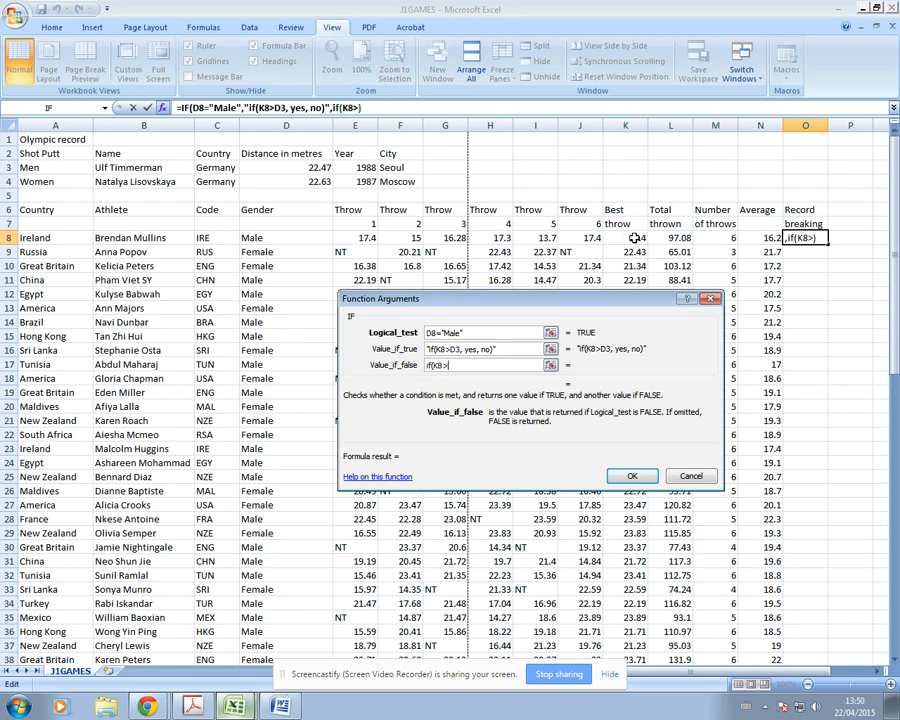
click(316, 181)
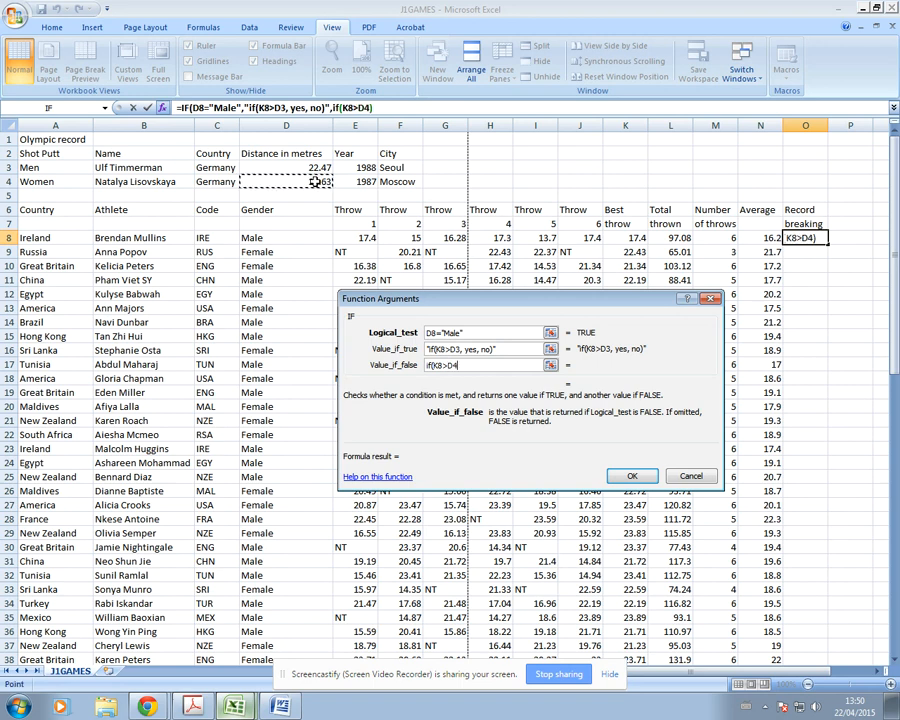
text(, y)
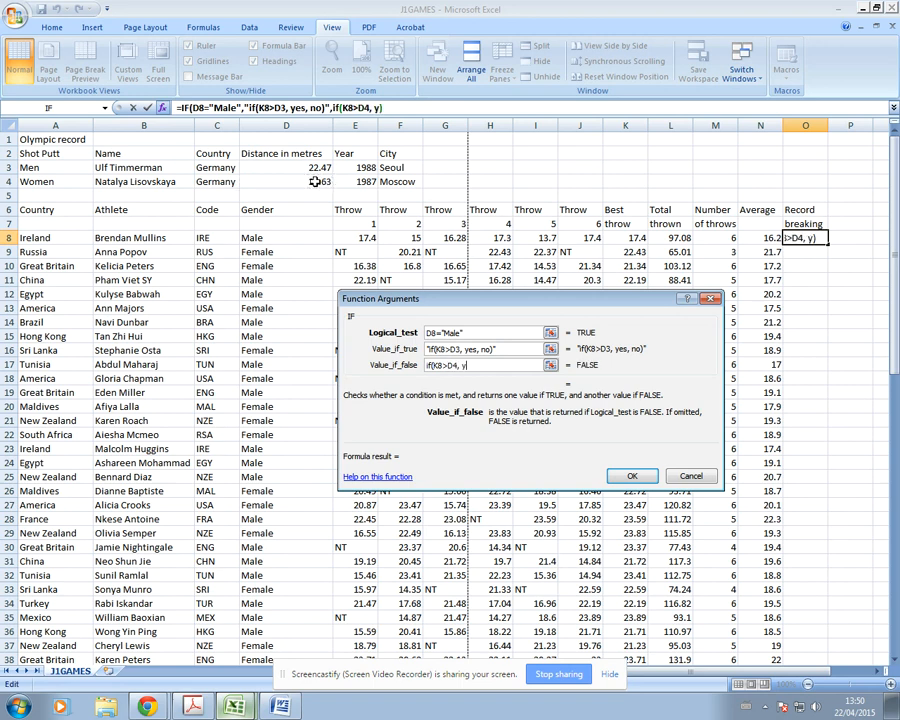
text(es, n)
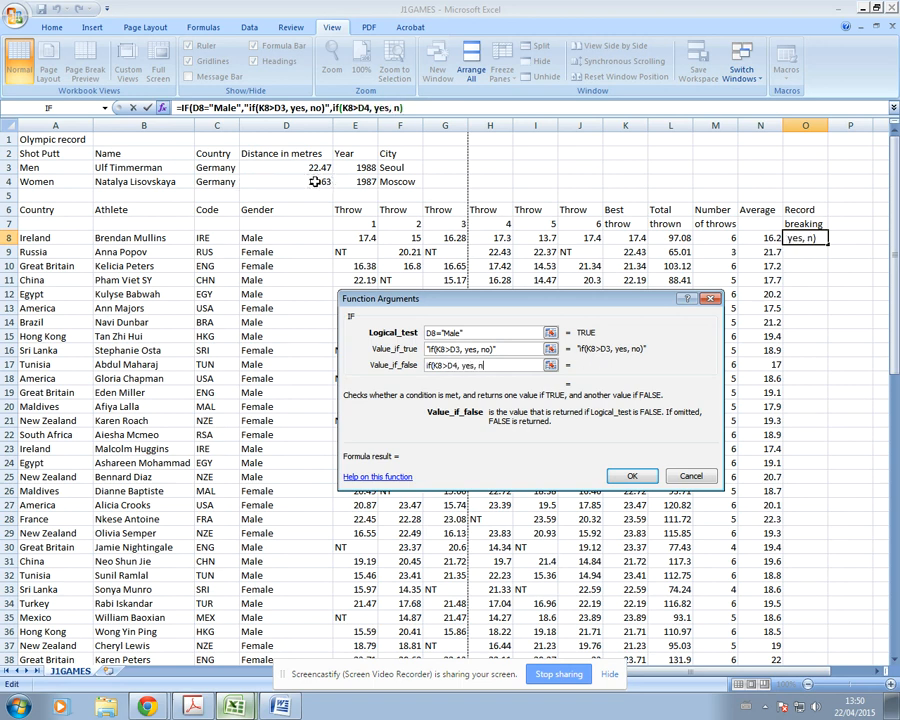
text(o))
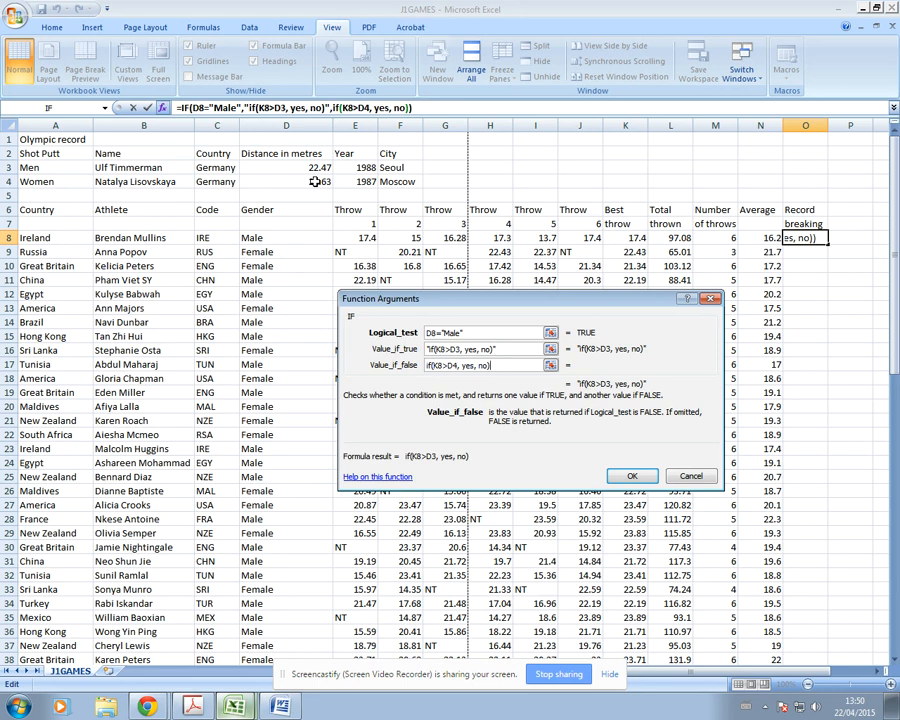
Step: Replace yes with "yes" in quotation marks in the value-if-true argument
click(466, 351)
click(465, 350)
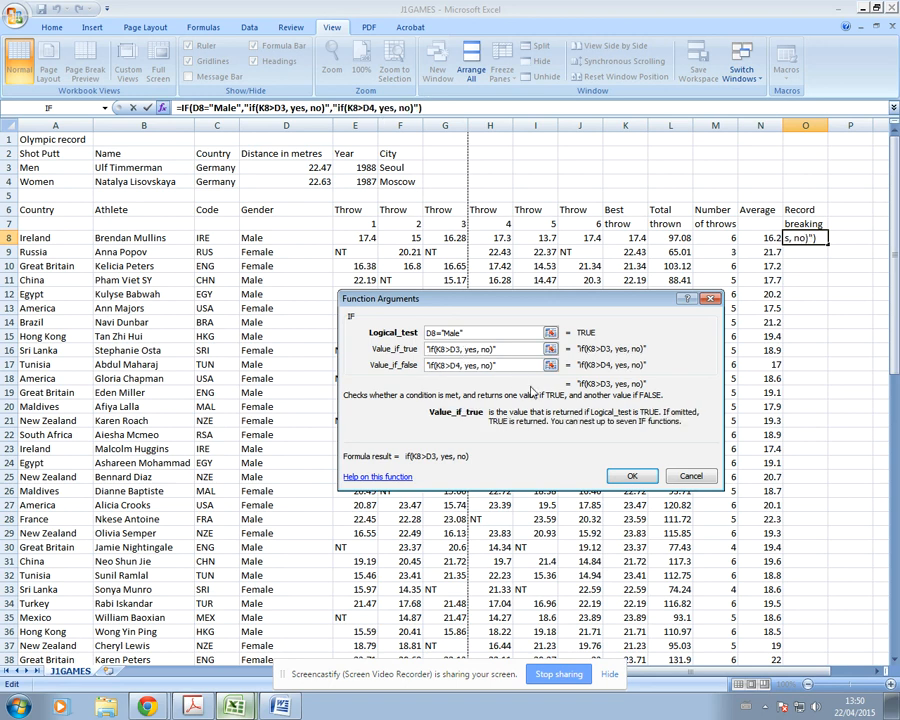
text("")
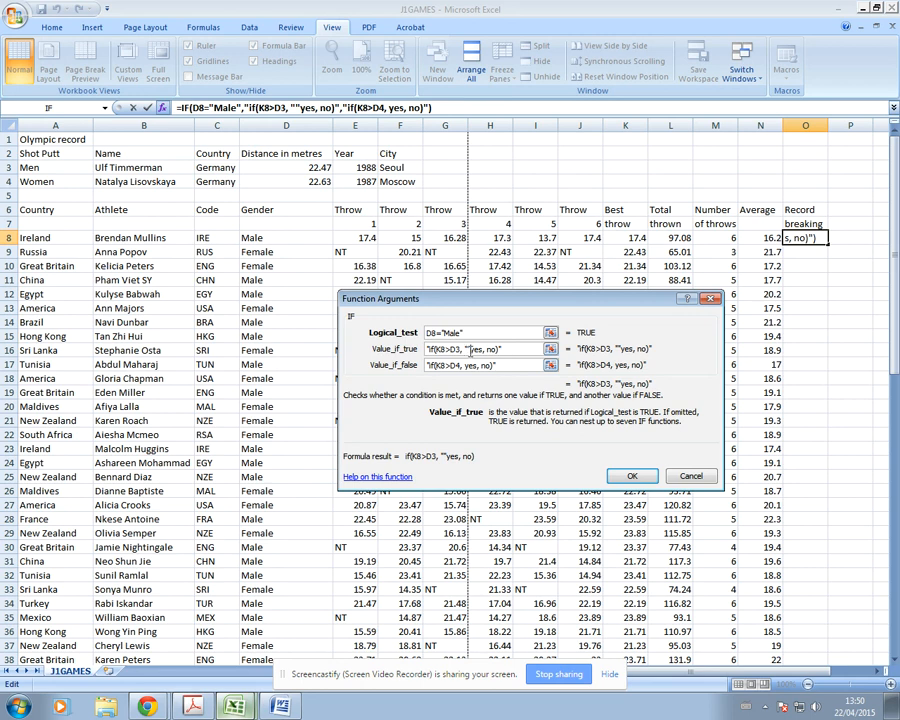
double_click(476, 349)
key(BackSpace)
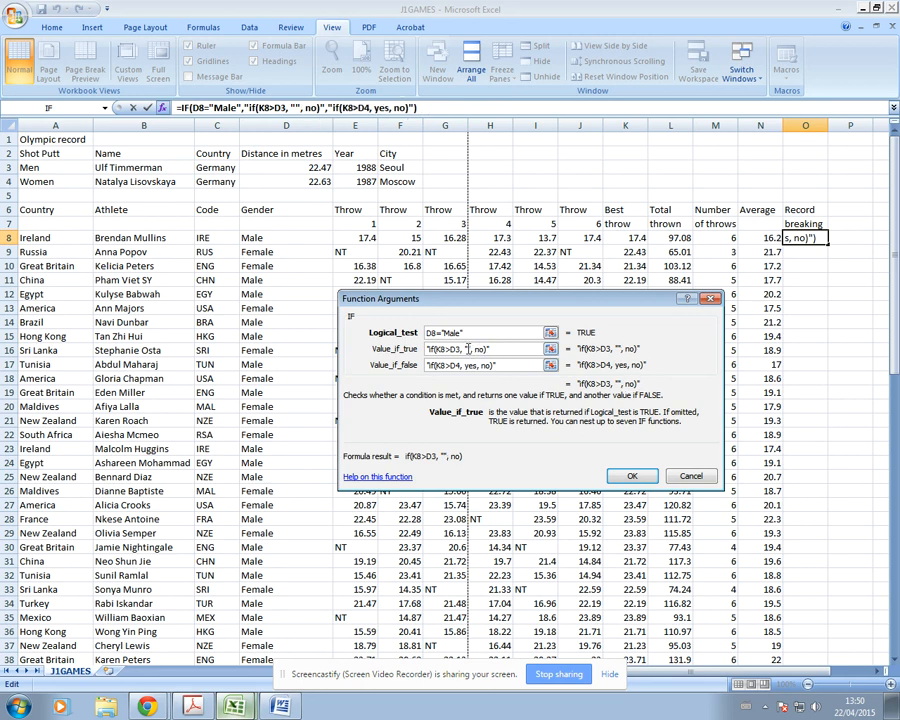
text(yes",)
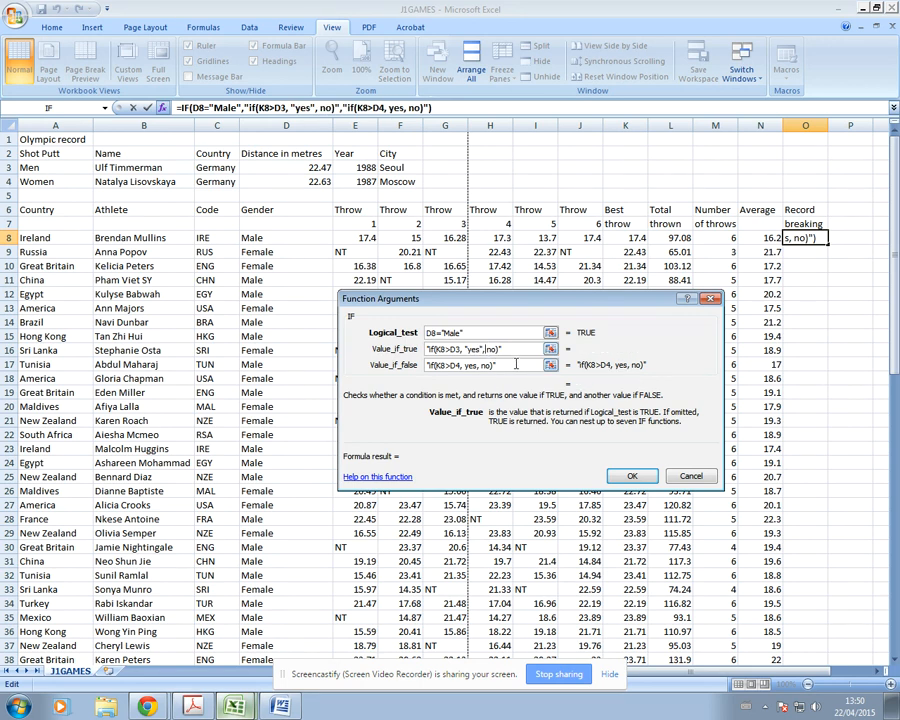
Step: Replace no with "no" in quotation marks in the value-if-true argument
text( "")
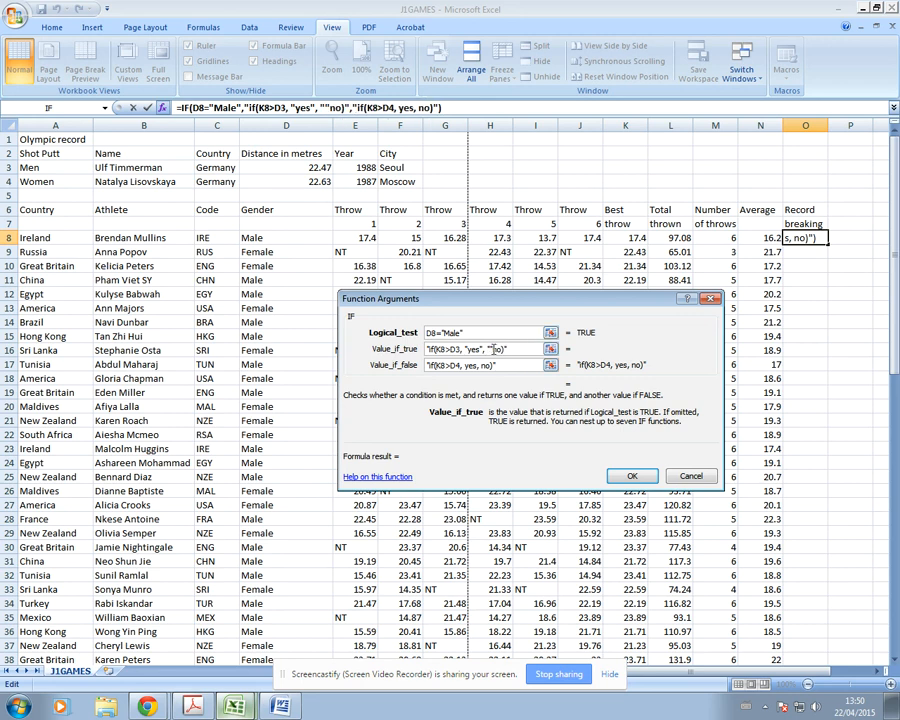
drag(491, 349, 500, 349)
double_click(502, 349)
click(503, 349)
double_click(497, 349)
key(BackSpace)
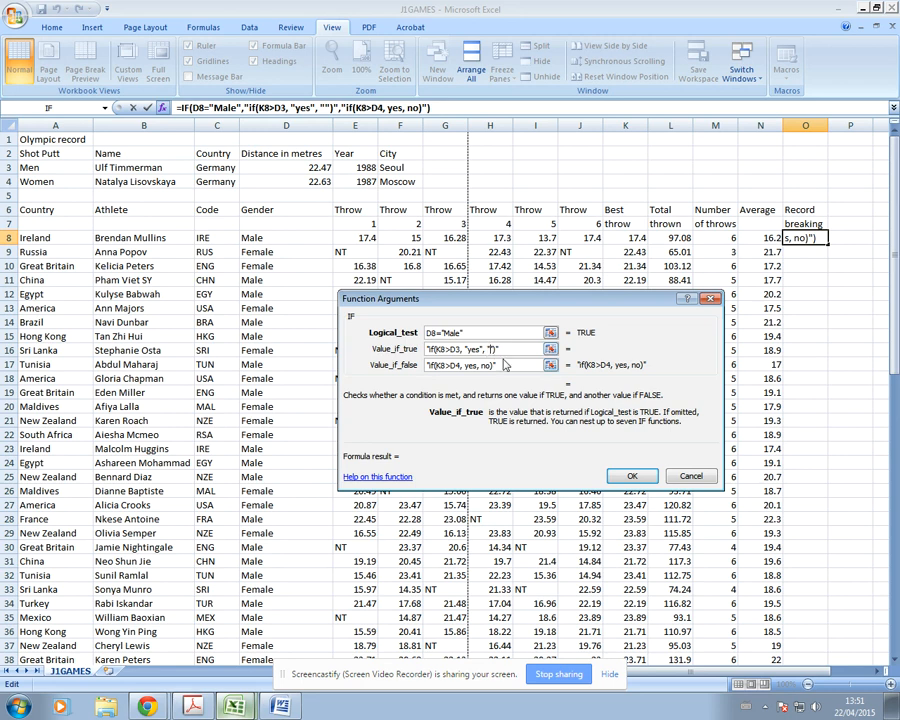
text(no)
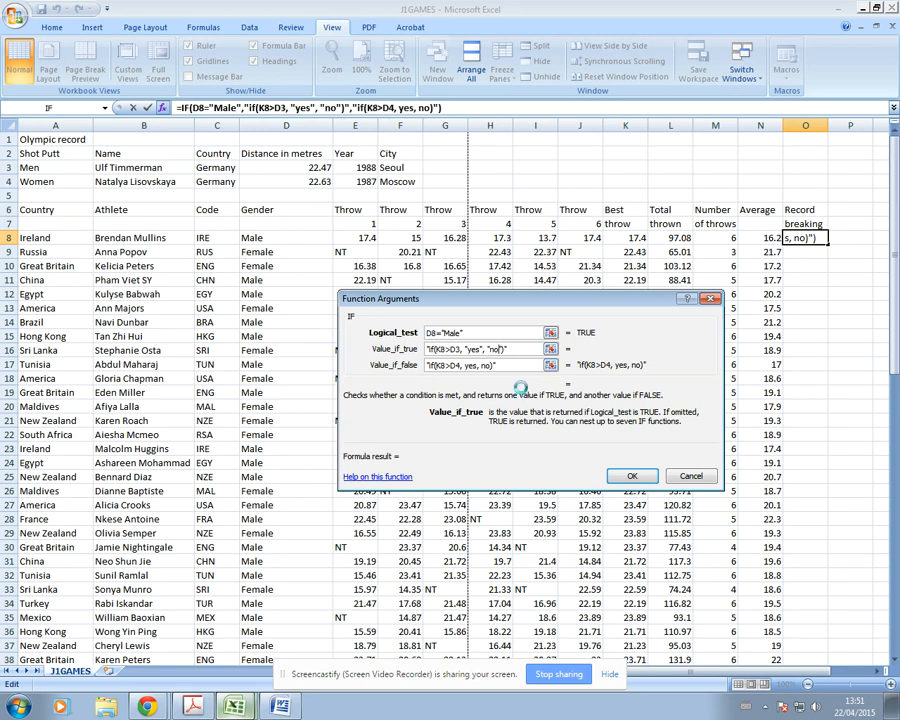
Step: Replace yes with "yes" in quotation marks in the value-if-false argument
click(466, 366)
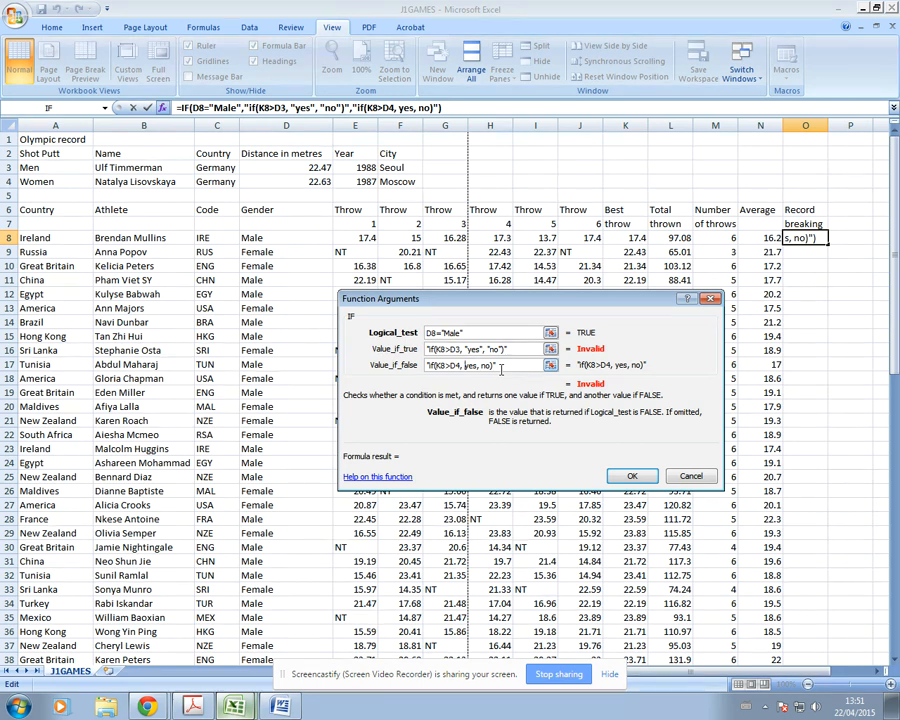
text("")
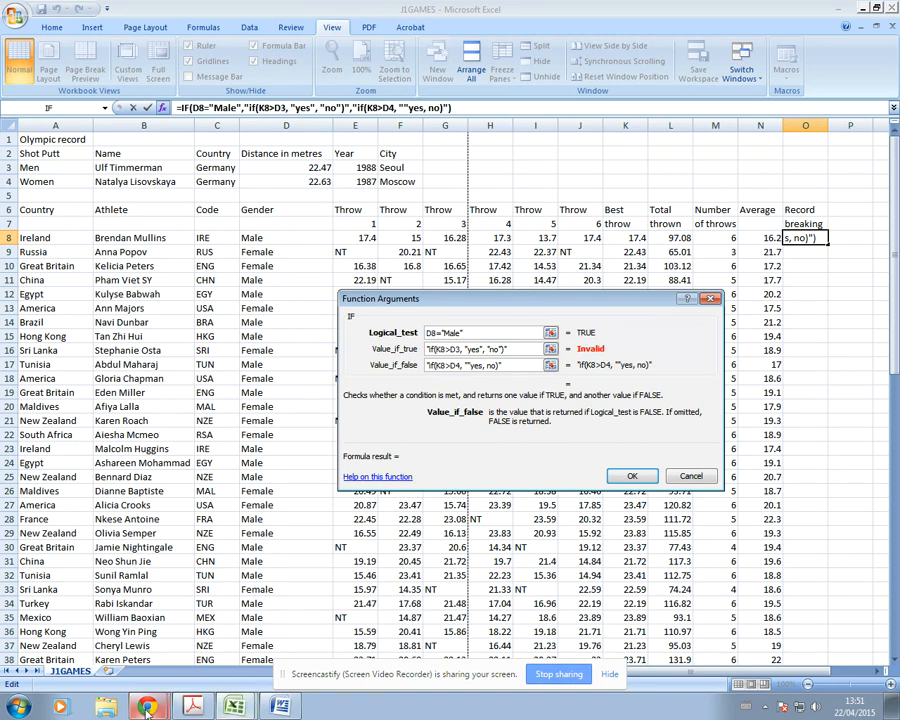
mouse_move(147, 706)
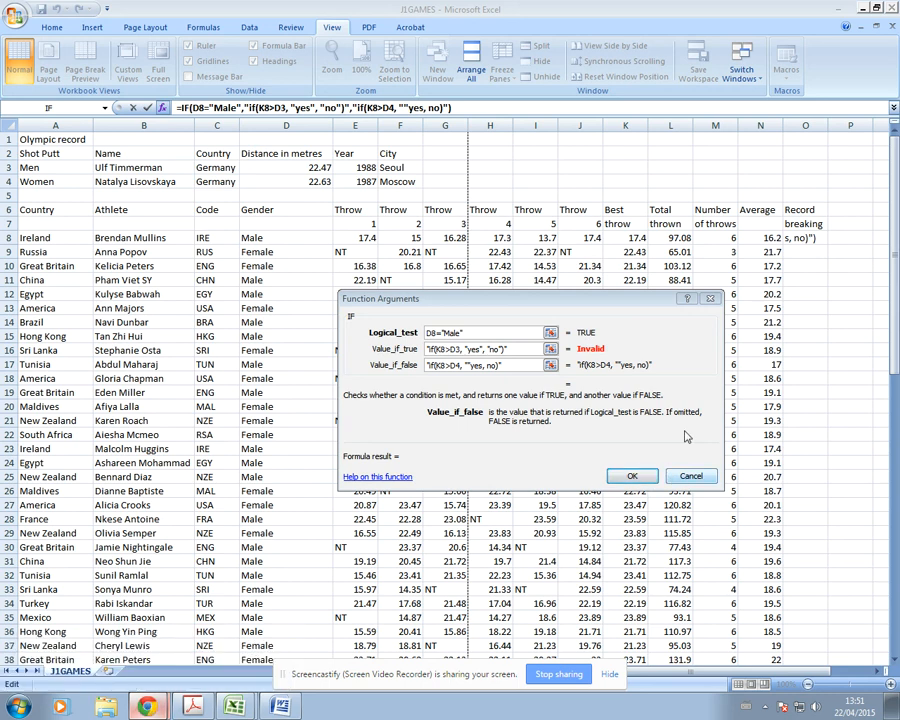
double_click(474, 366)
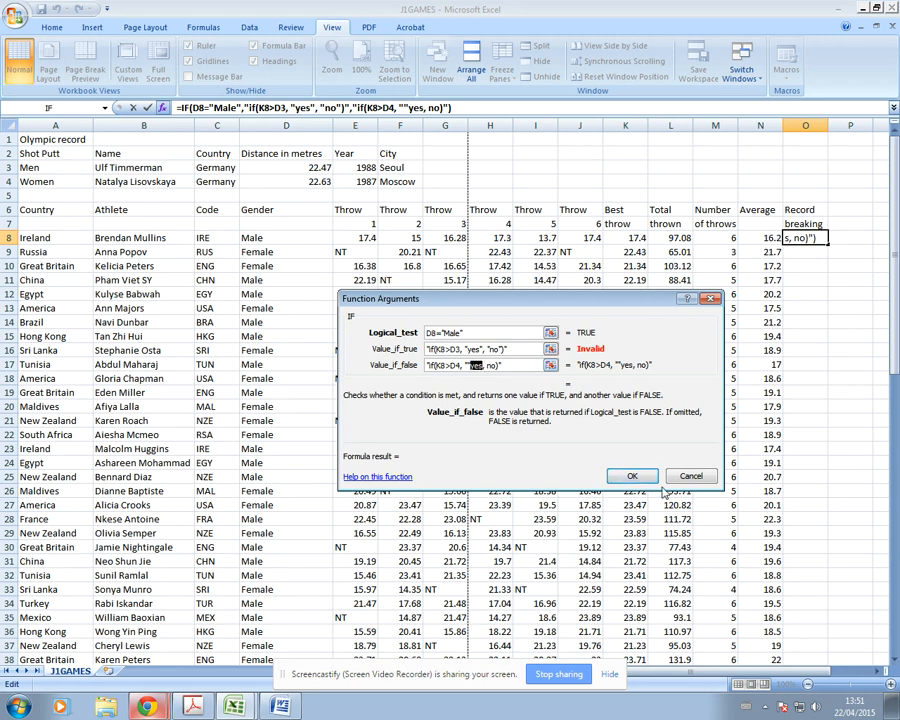
key(BackSpace)
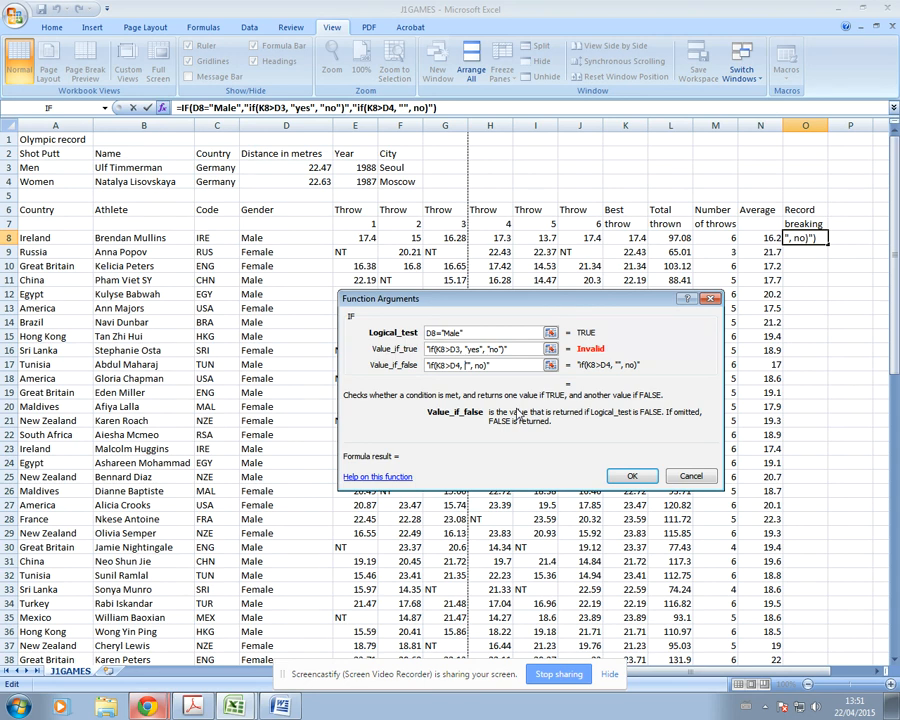
text(yes)
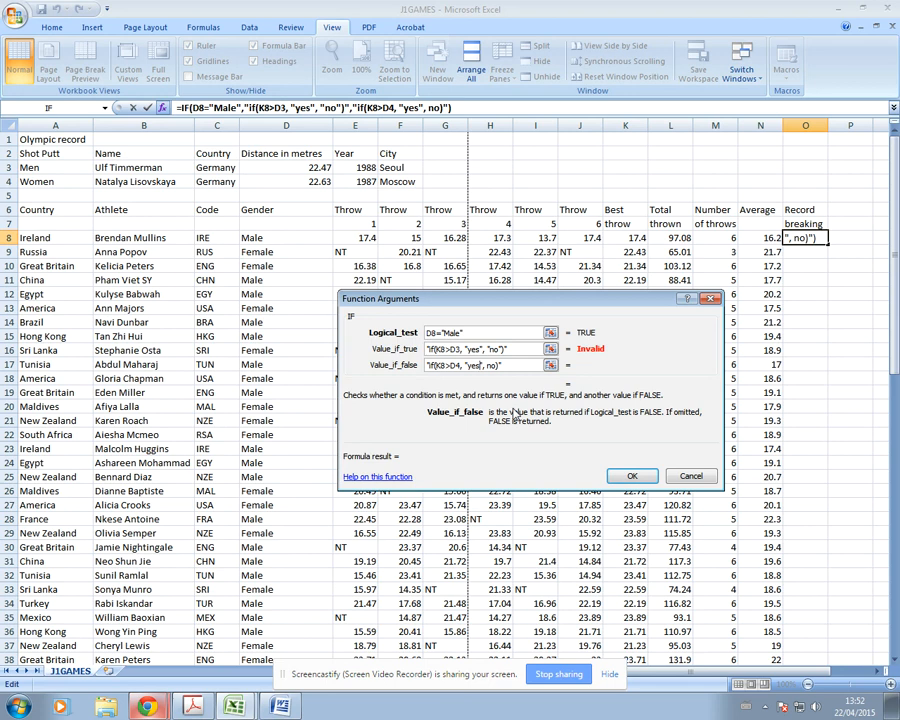
Step: Replace no with "no" in quotation marks in the value-if-false argument
click(489, 366)
mouse_move(160, 690)
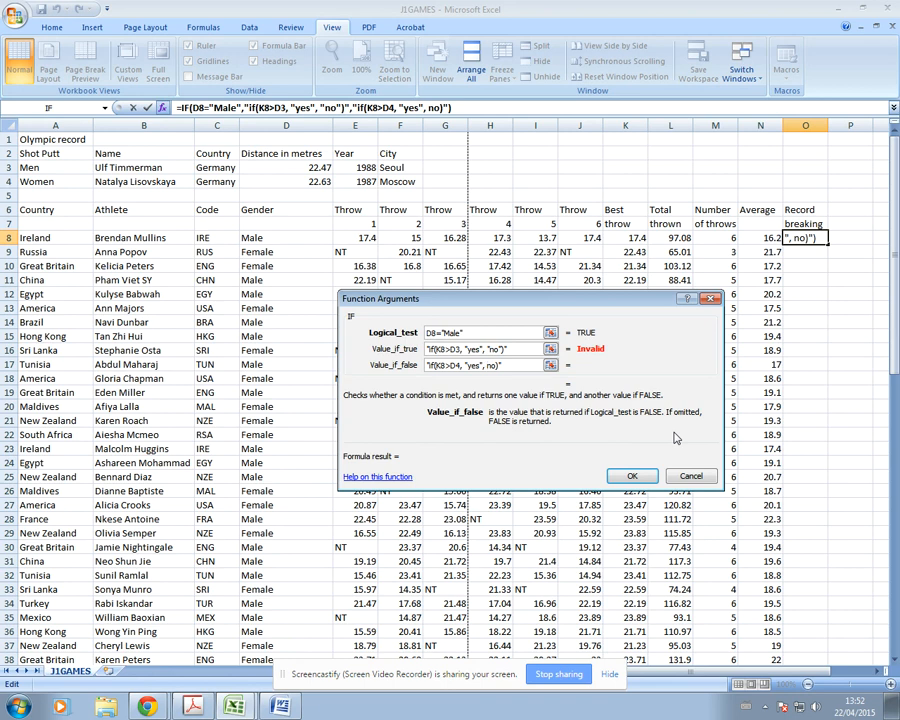
text("")
double_click(494, 365)
key(Delete)
text(no)
Step: Try to enter the completed nested IF formula in the Record breaking cell O8
click(510, 349)
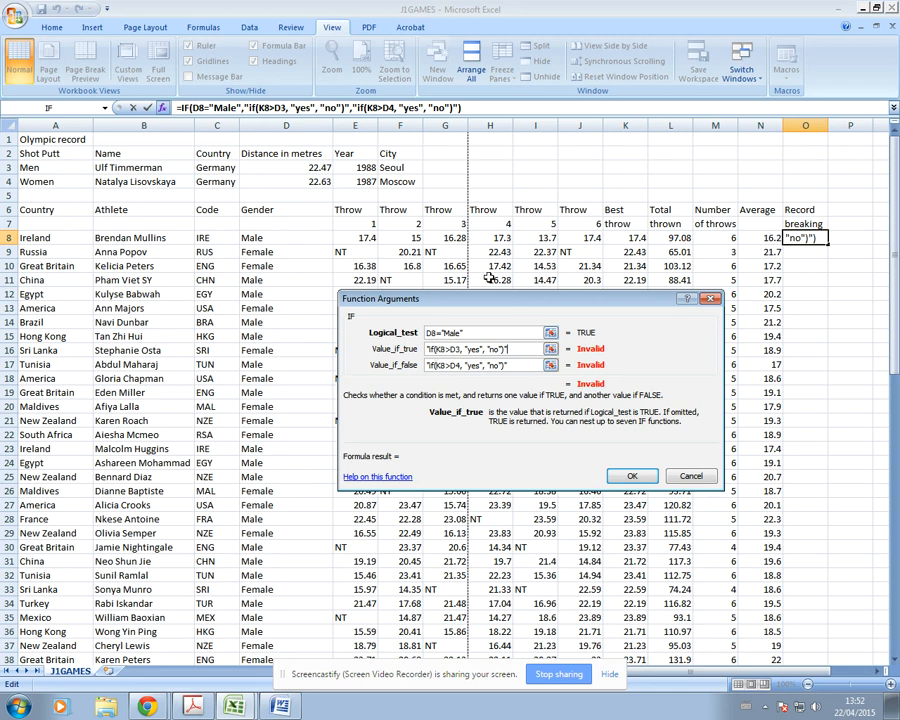
click(631, 477)
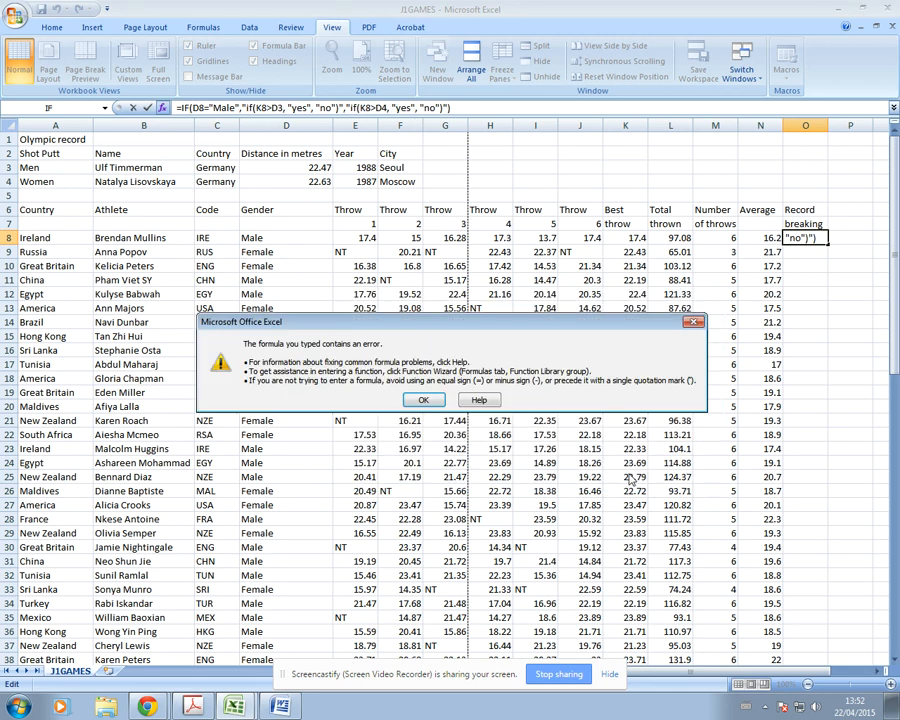
click(420, 341)
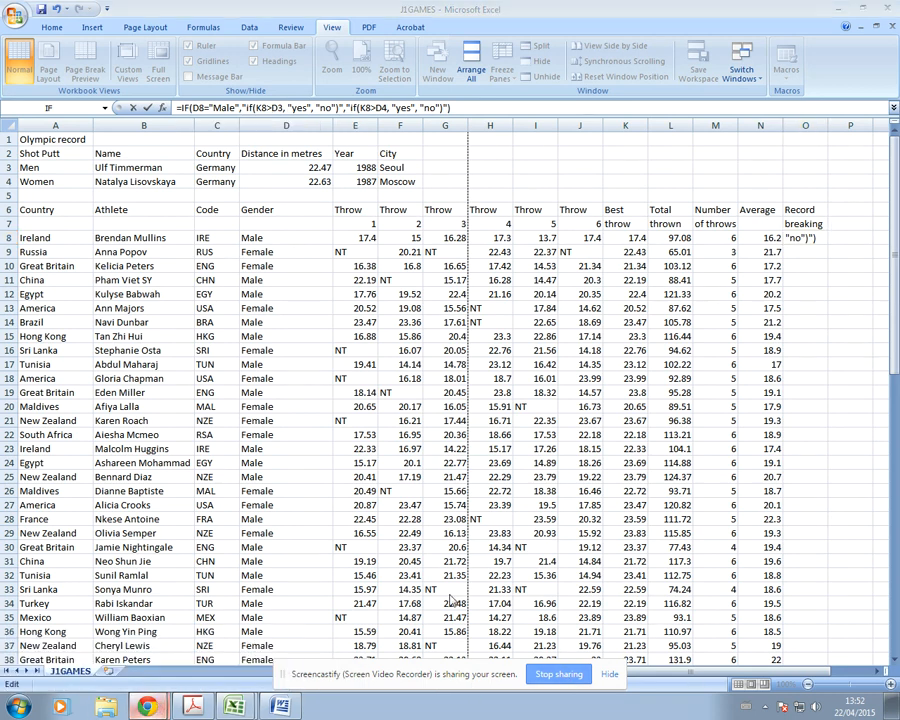
click(842, 9)
click(842, 9)
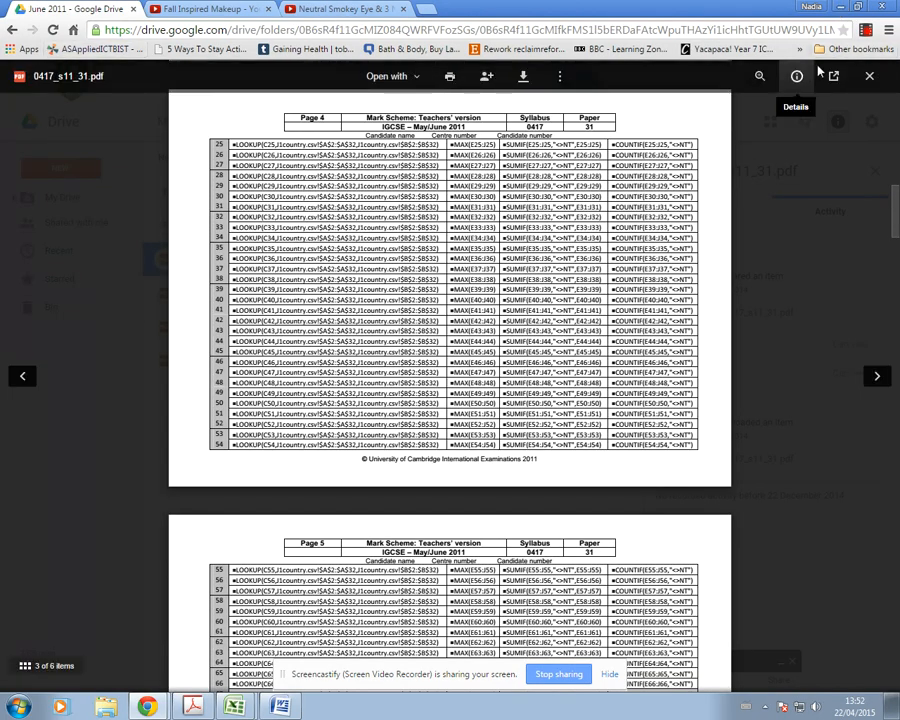
click(867, 31)
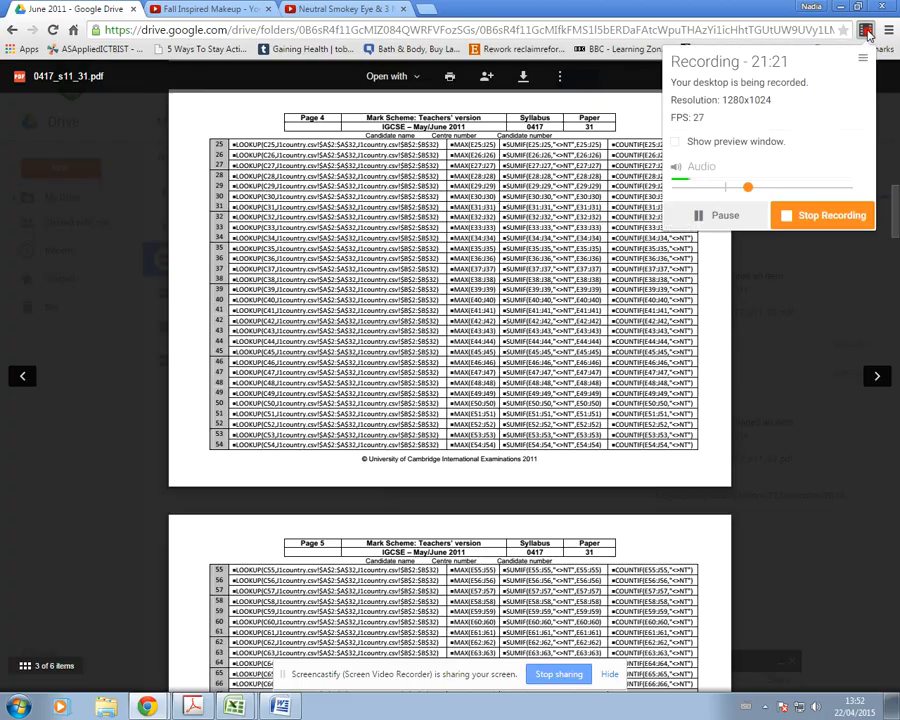